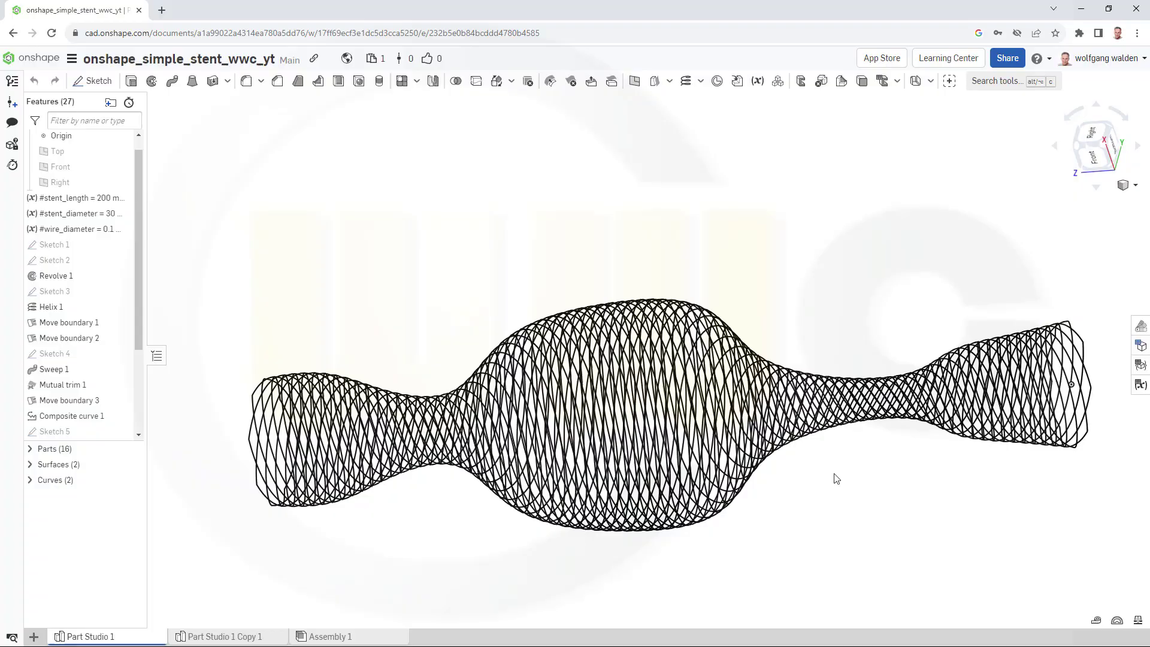
Step: Move to the empty onshape_simple_stent_wwc_yt_final Part Studio, which shows only the default planes and origin
scroll(833, 478, "up", 1)
scroll(829, 479, "down", 1)
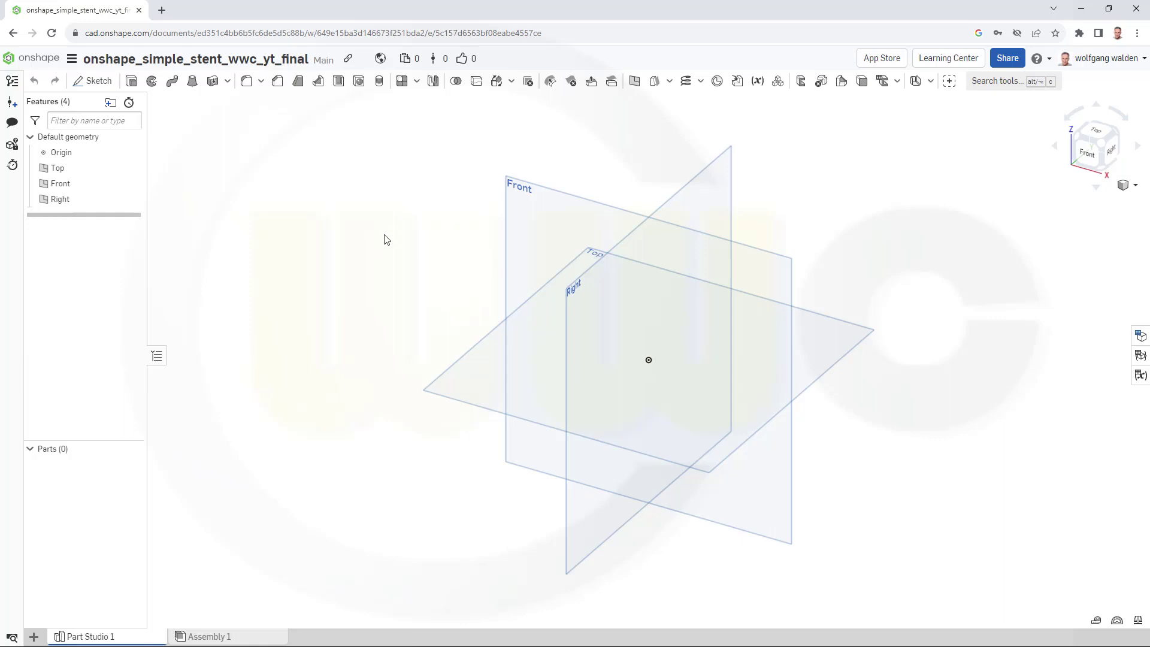
Step: Create the variable stent_length with a value of 200 mm
left_click(758, 82)
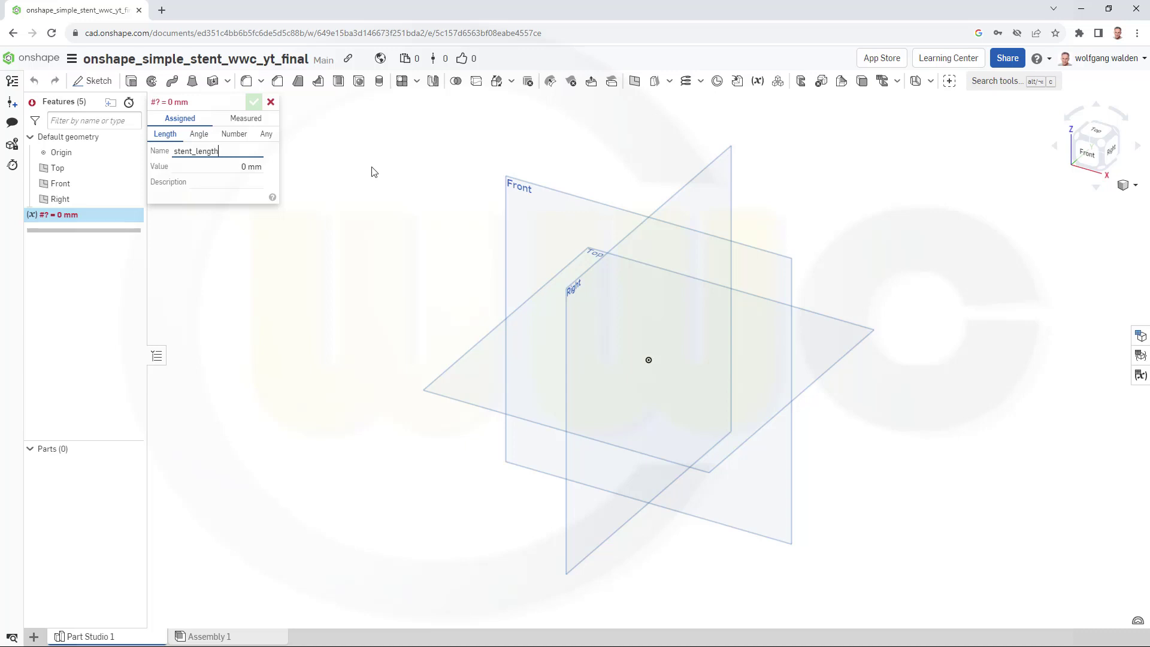
key("Tab")
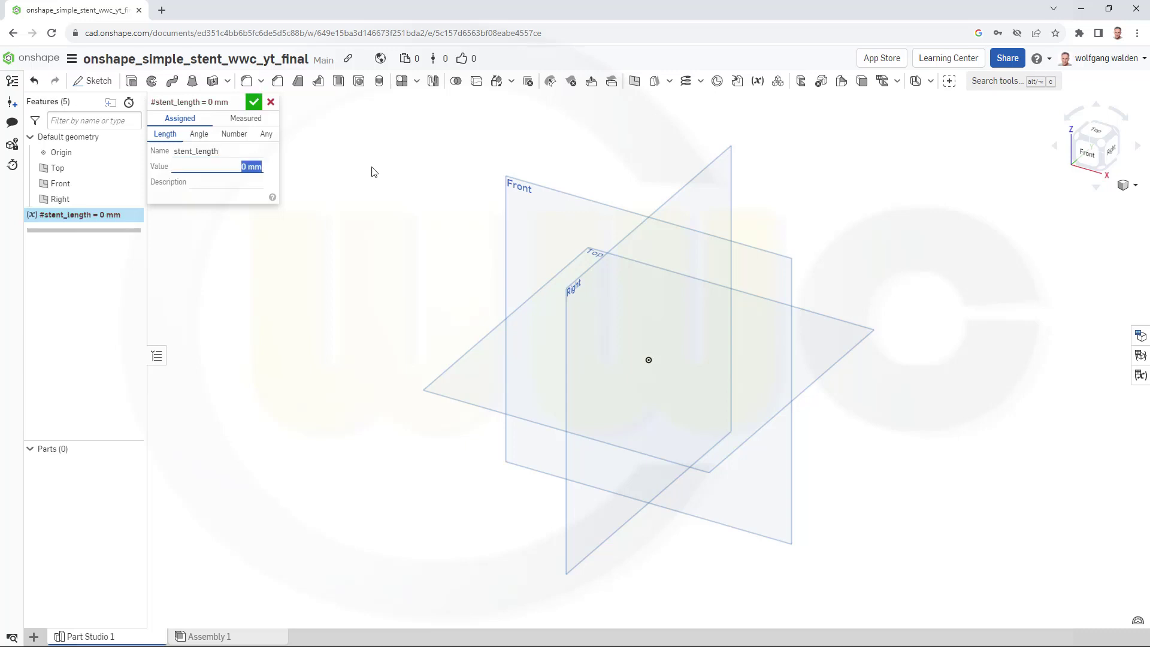
type("200")
key("Return")
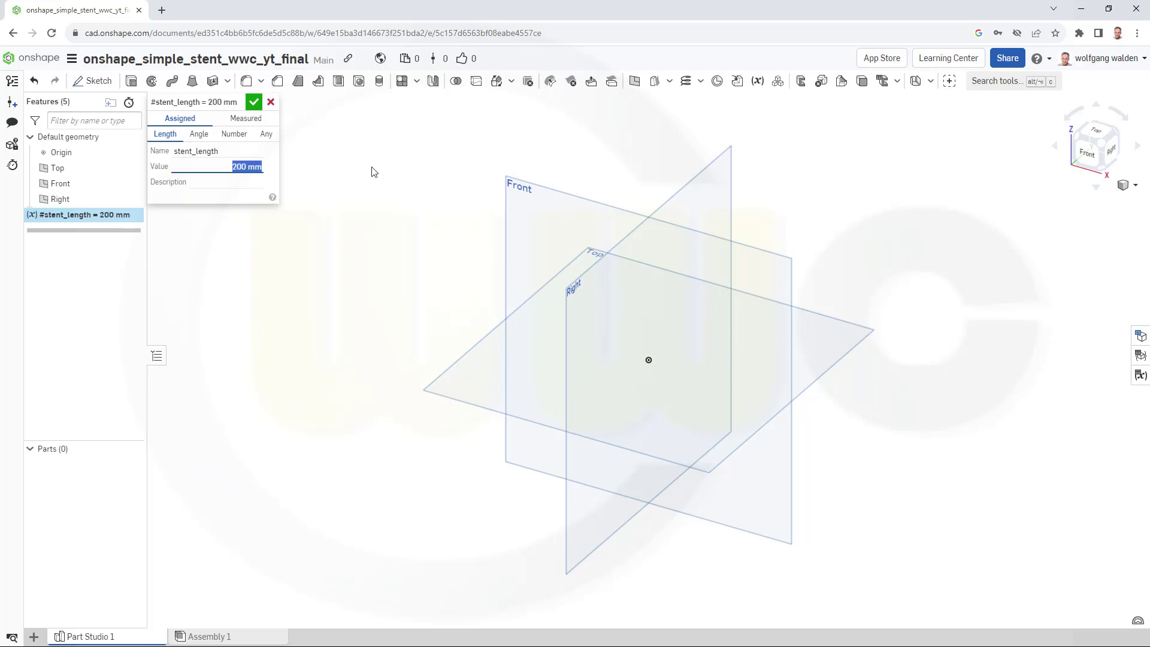
left_click(254, 102)
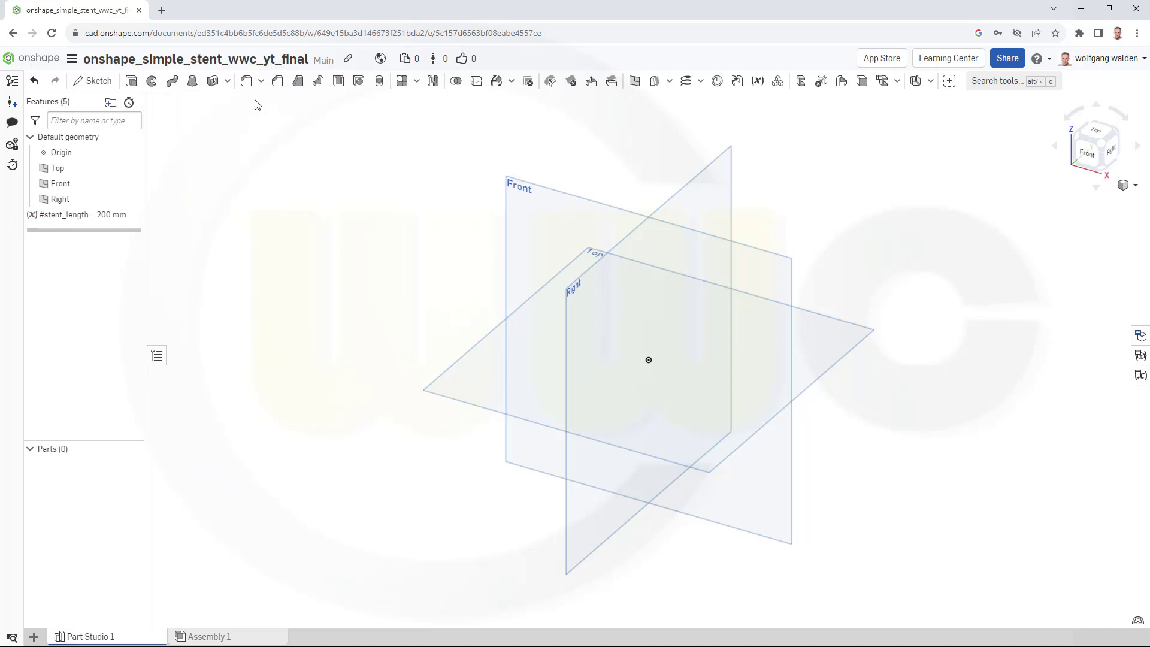
Step: Create the variable stent_diameter with a value of 30 mm
left_click(757, 83)
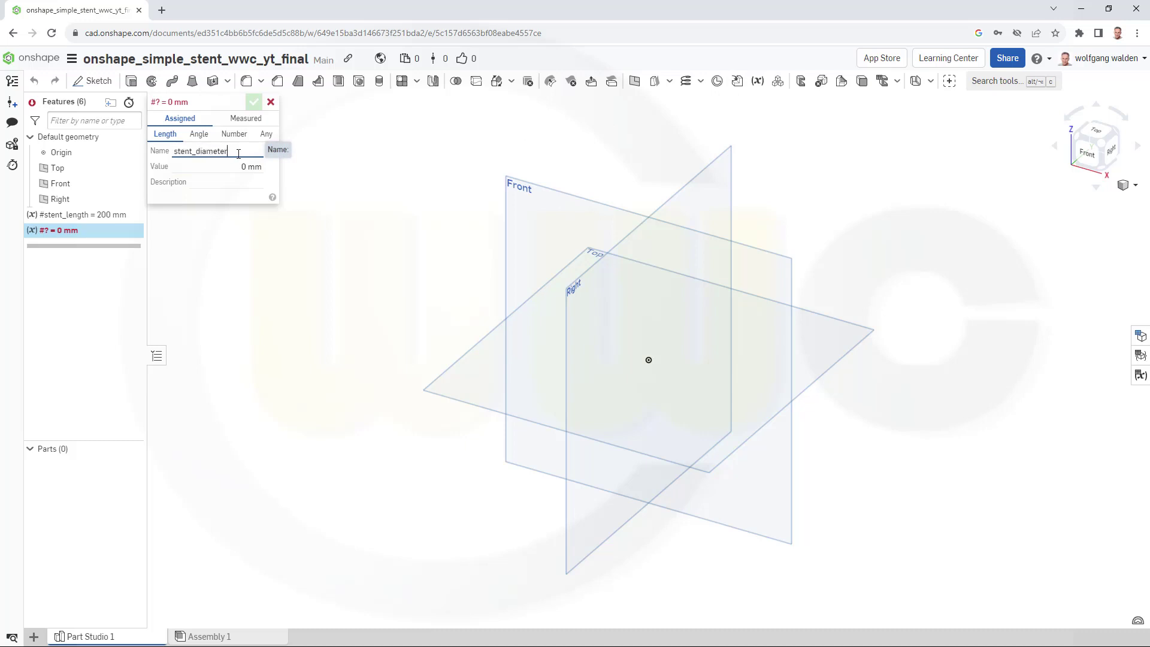
type("stent_diameter")
key("Tab")
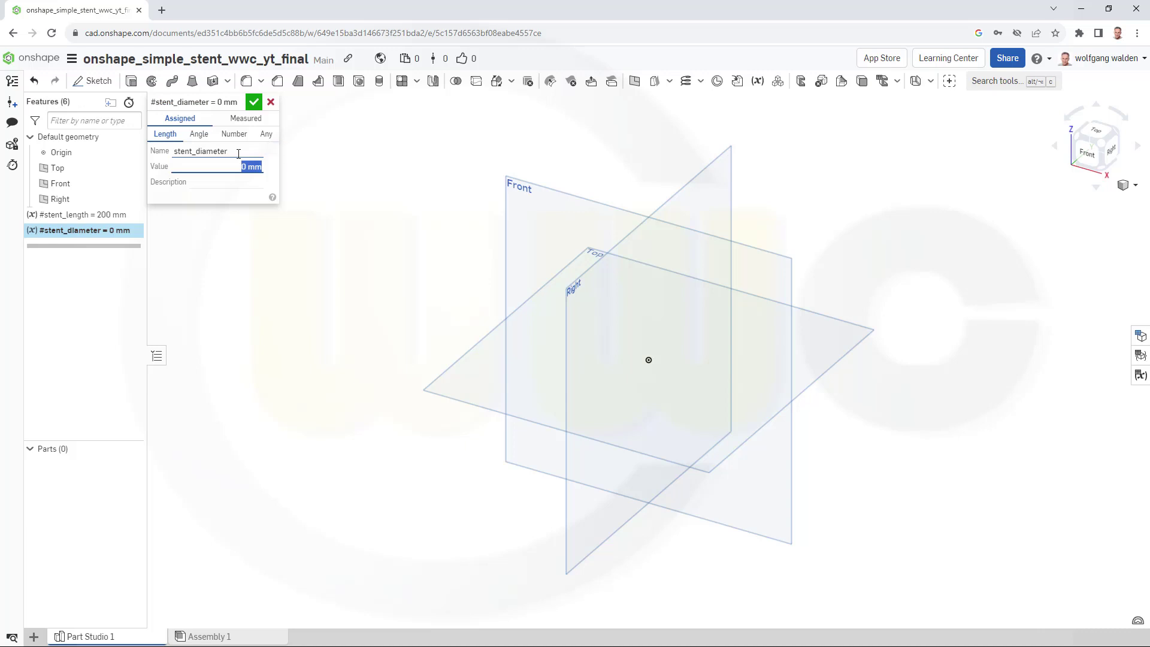
type("30")
key("Return")
left_click(254, 103)
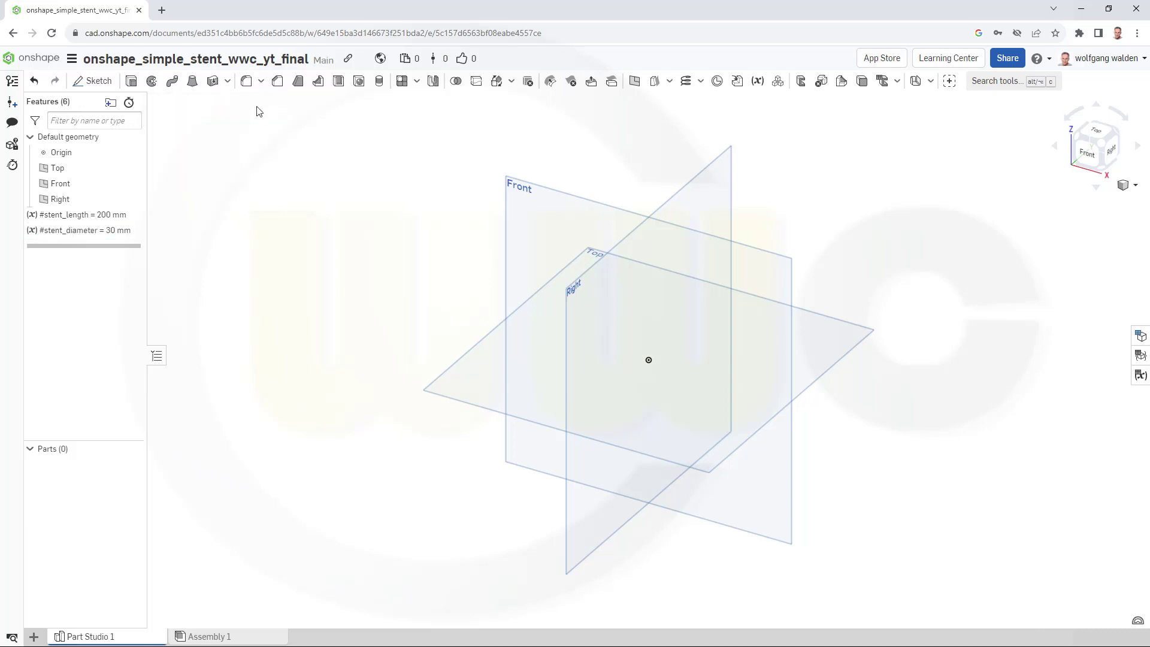
Step: Create the variable wire_diameter with a value of 1 mm
left_click(757, 81)
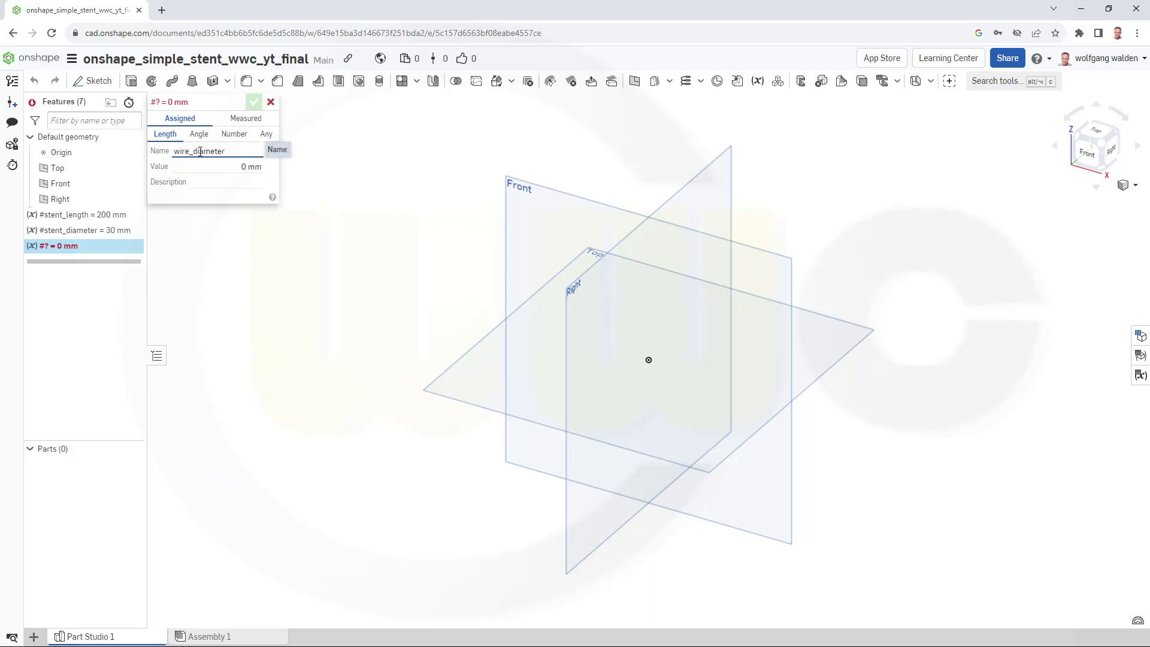
type("wire_diameter")
key("Tab")
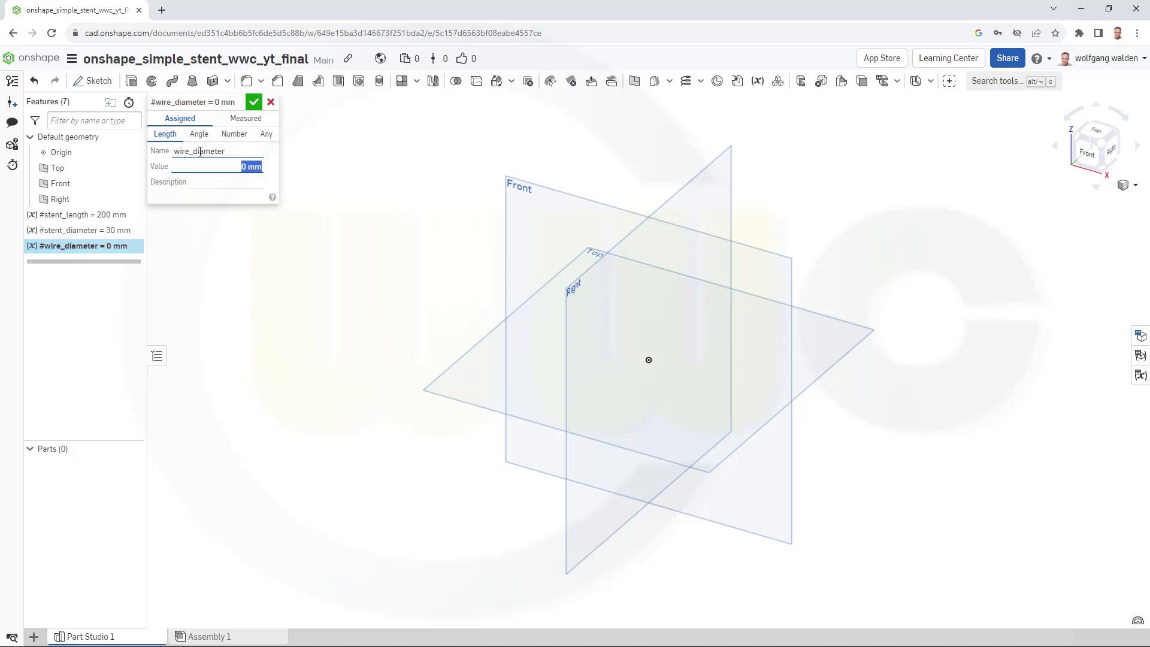
type("1")
key("Return")
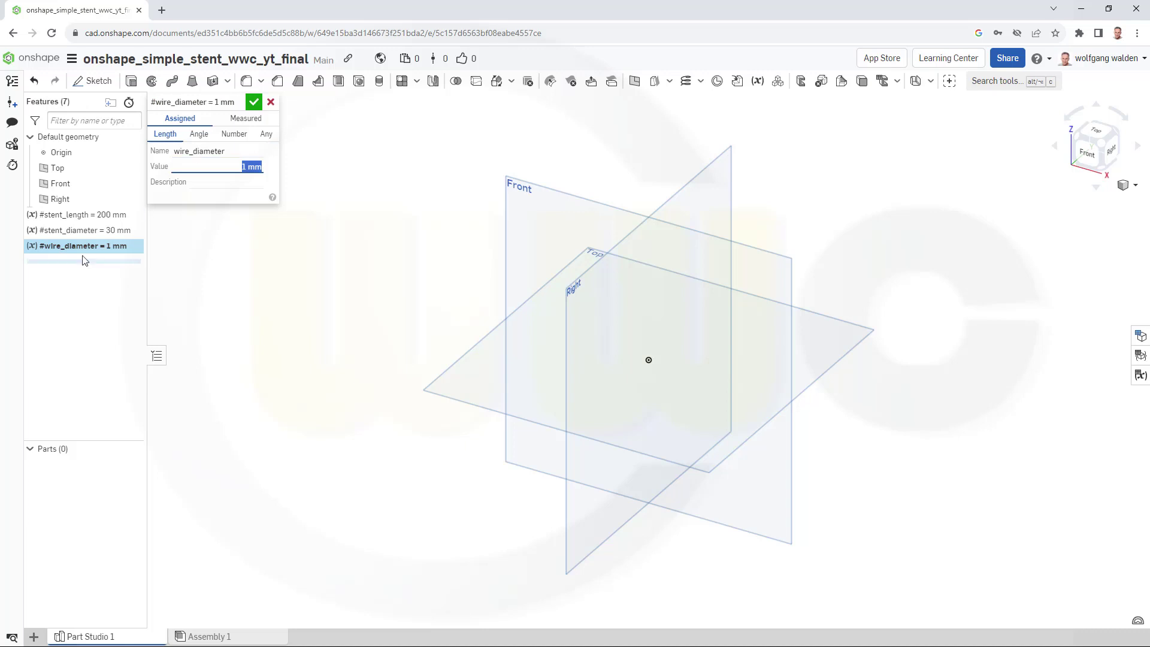
left_click(255, 102)
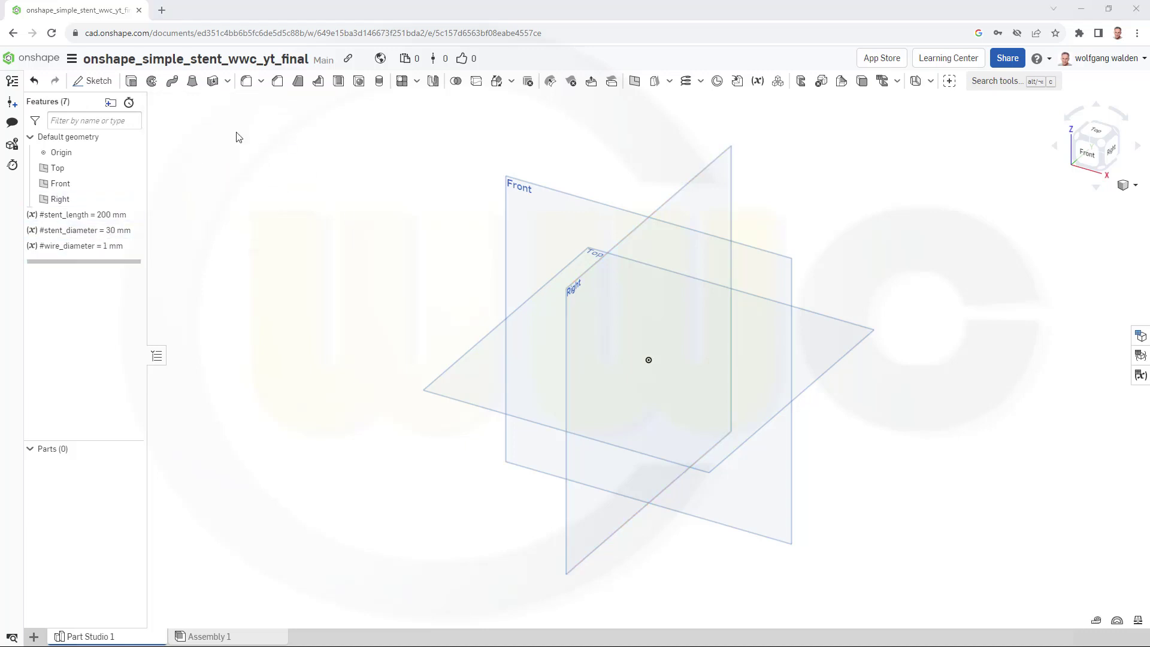
Step: Start a sketch on the Front plane and draw a vertical line up from the origin
left_click(91, 80)
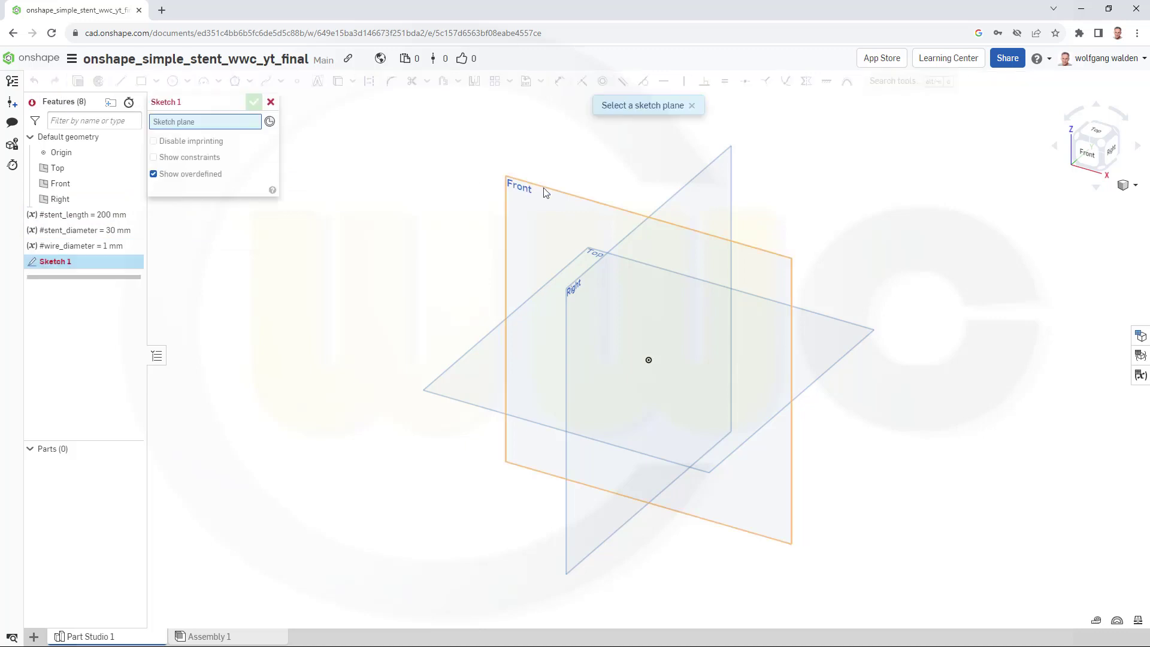
left_click(599, 227)
left_click(1088, 165)
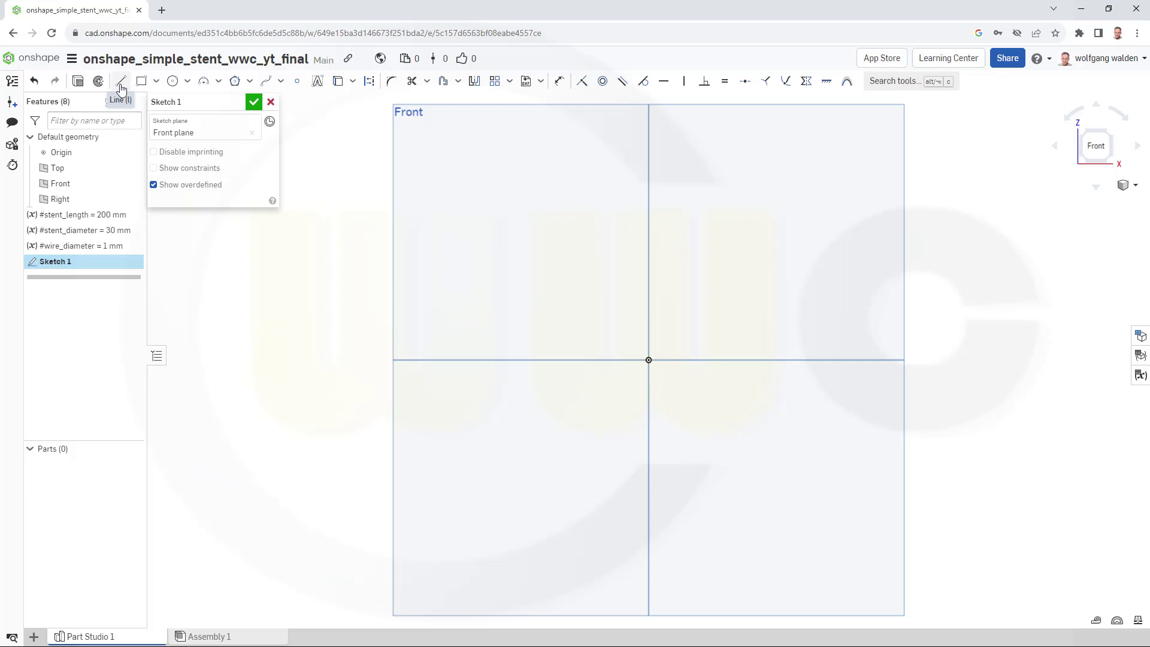
left_click(120, 81)
left_click(648, 360)
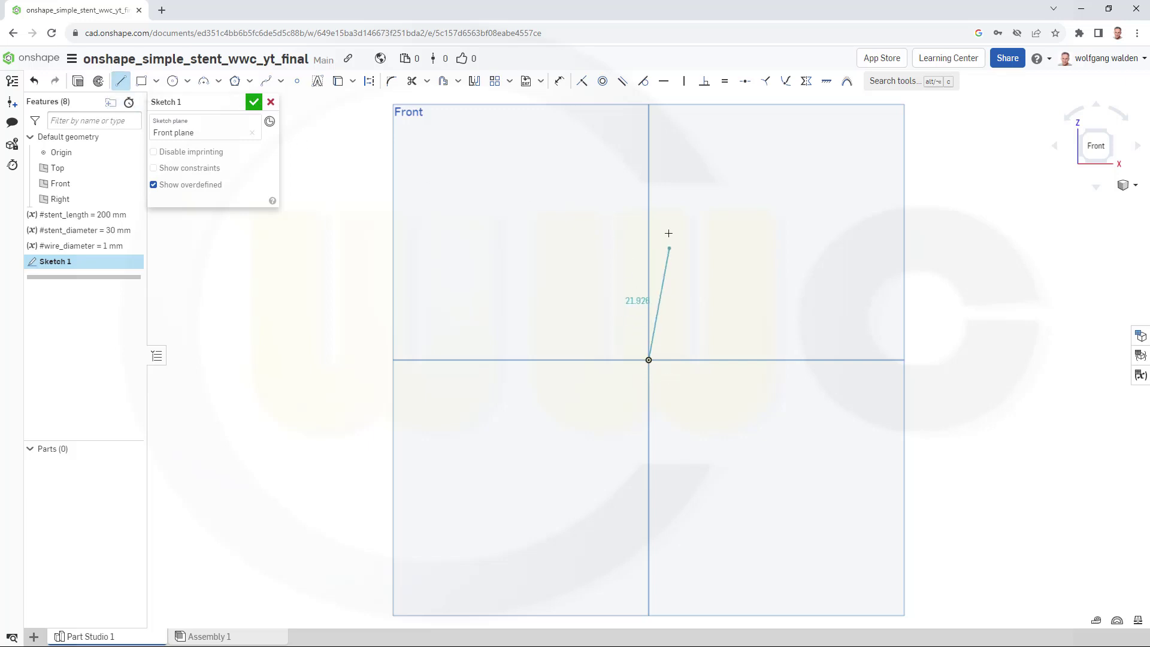
left_click(645, 175)
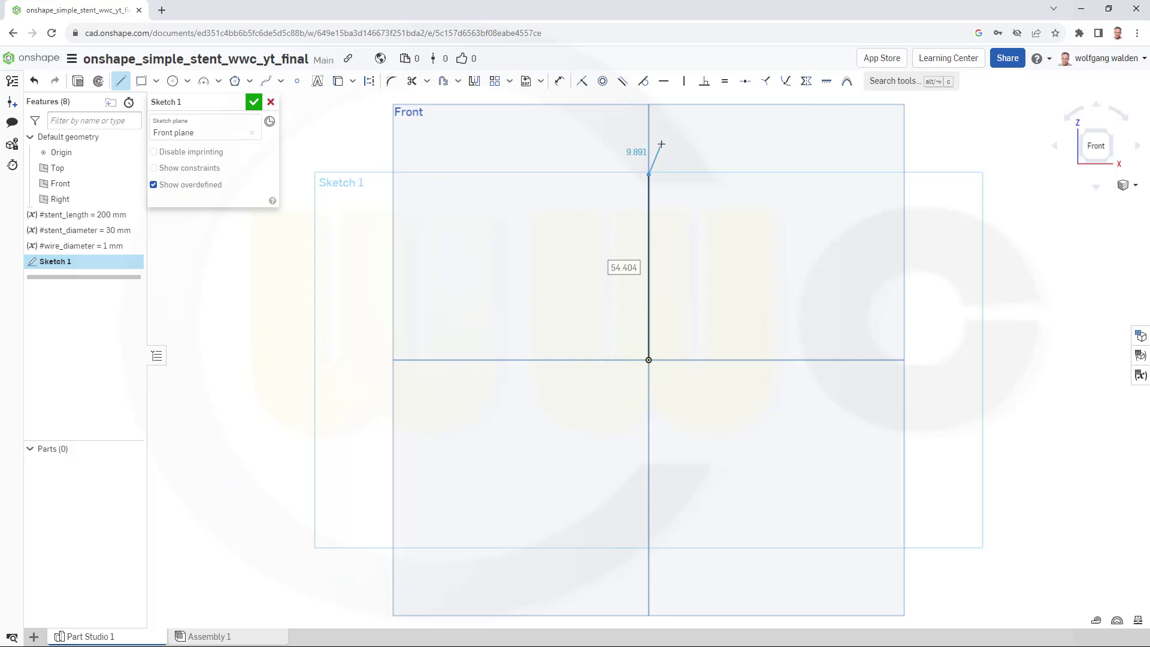
key("Escape")
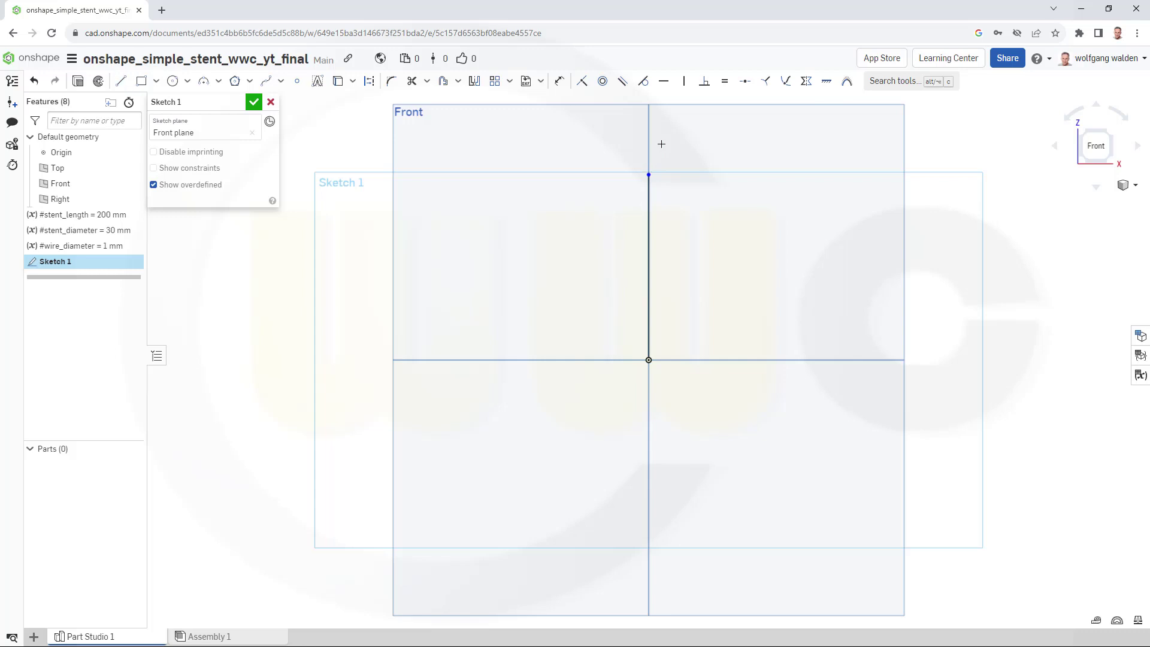
Step: Dimension the vertical line to #stent_length and convert it to construction geometry
left_click(560, 82)
left_click(648, 251)
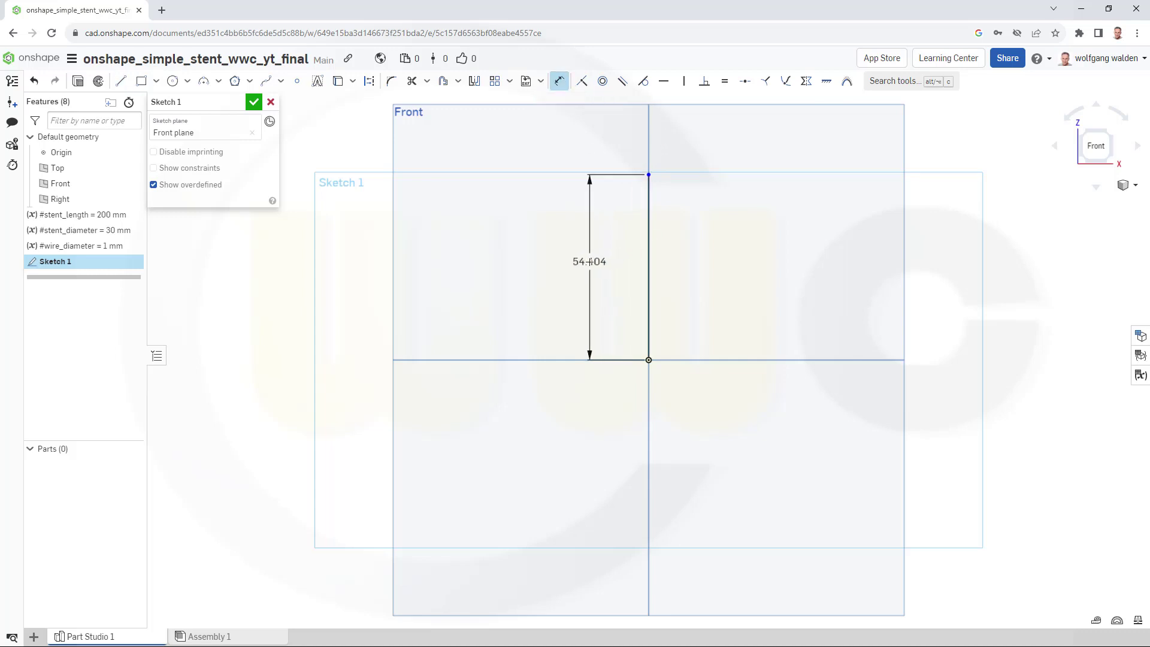
left_click(590, 262)
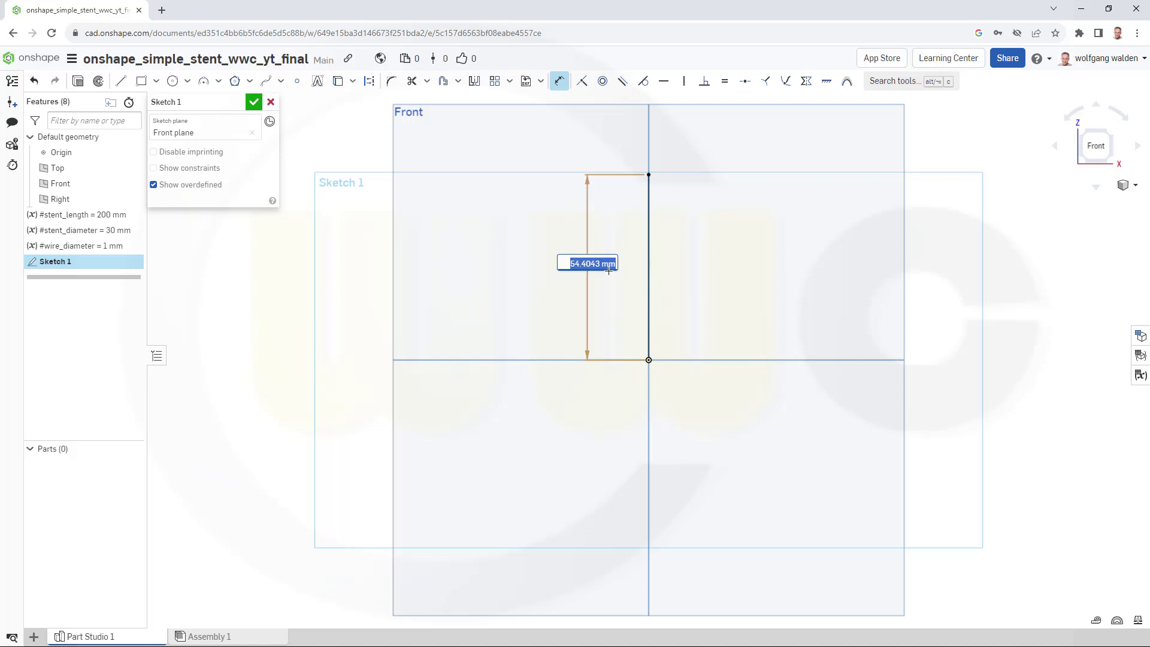
type("#s")
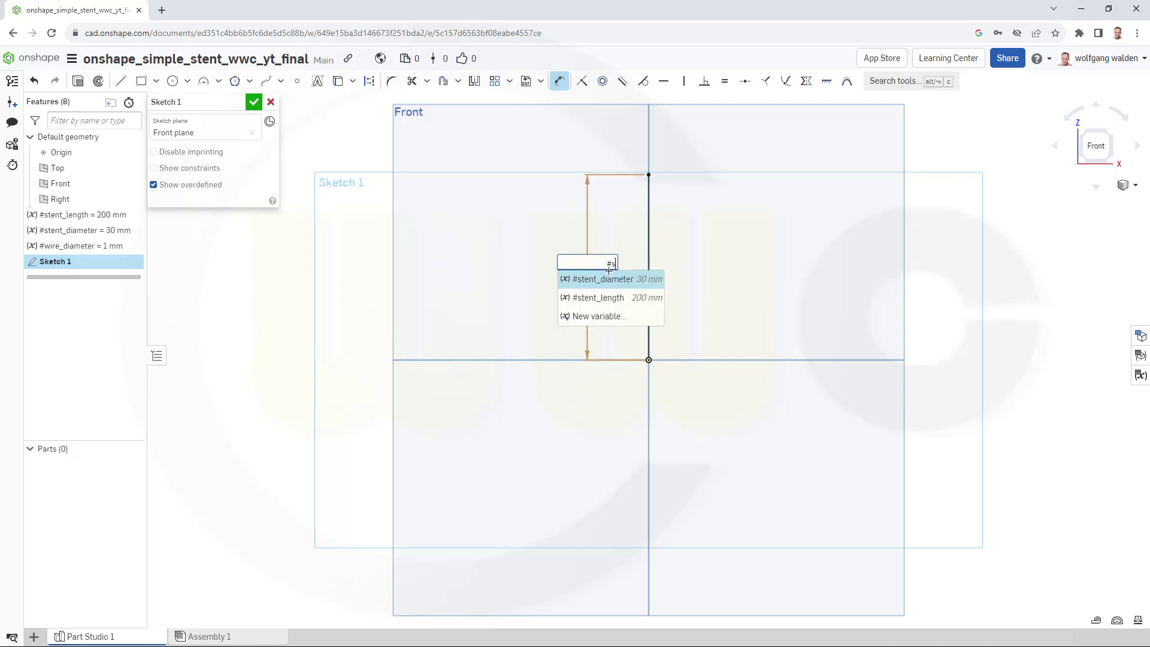
type("tent_length")
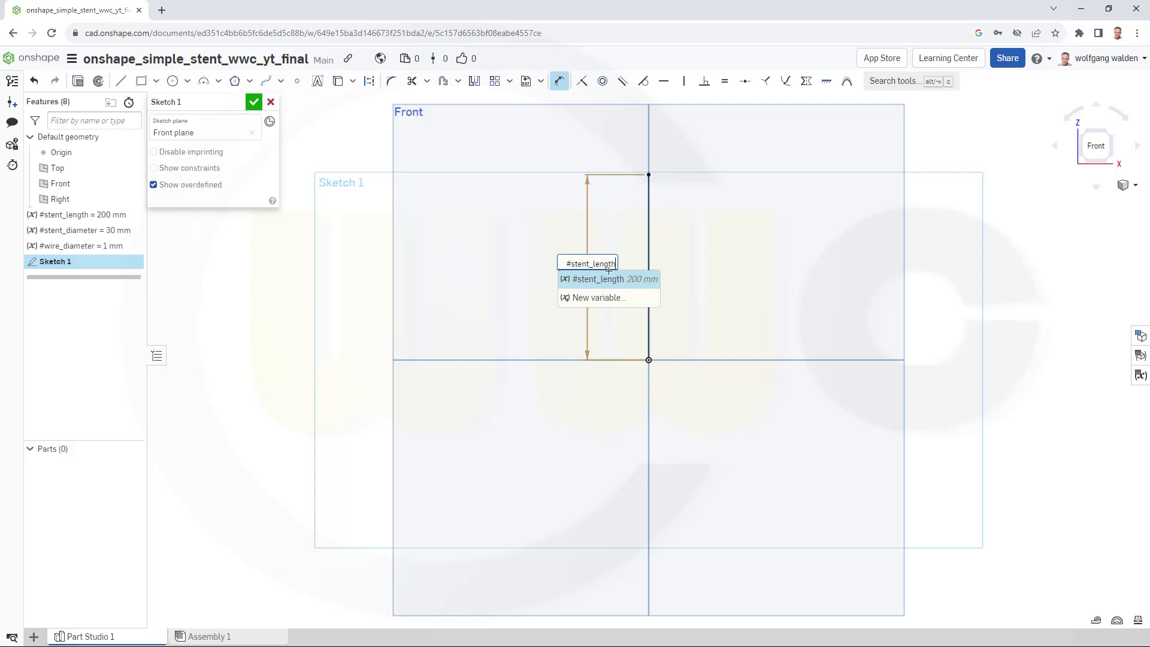
key("Return")
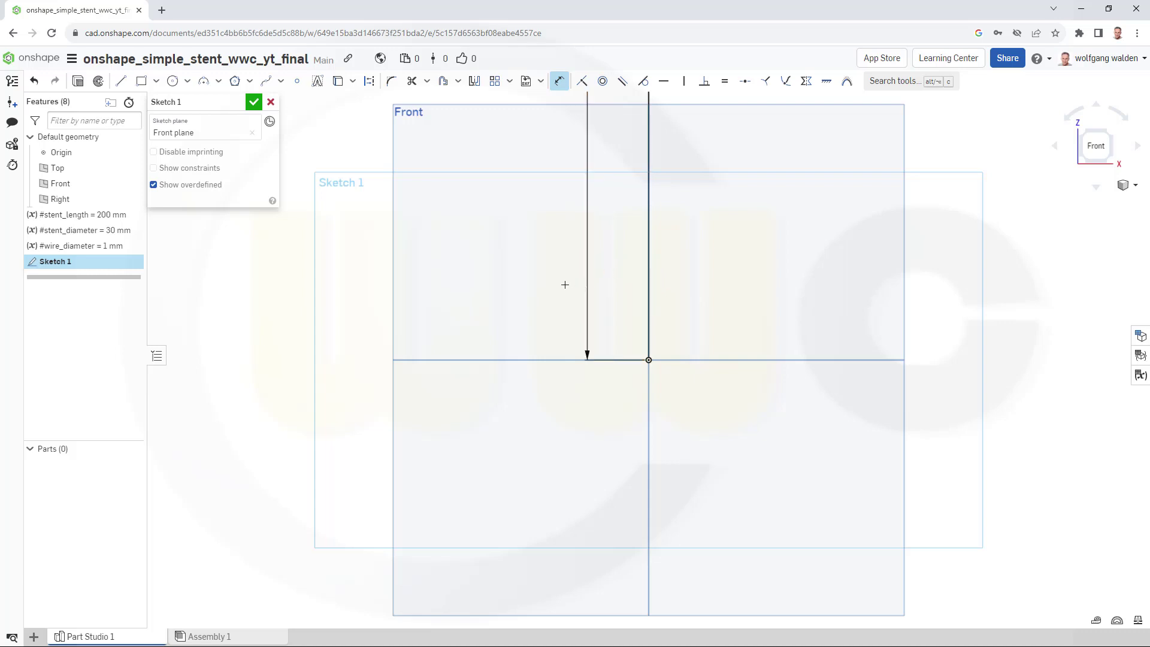
scroll(689, 274, "down", 3)
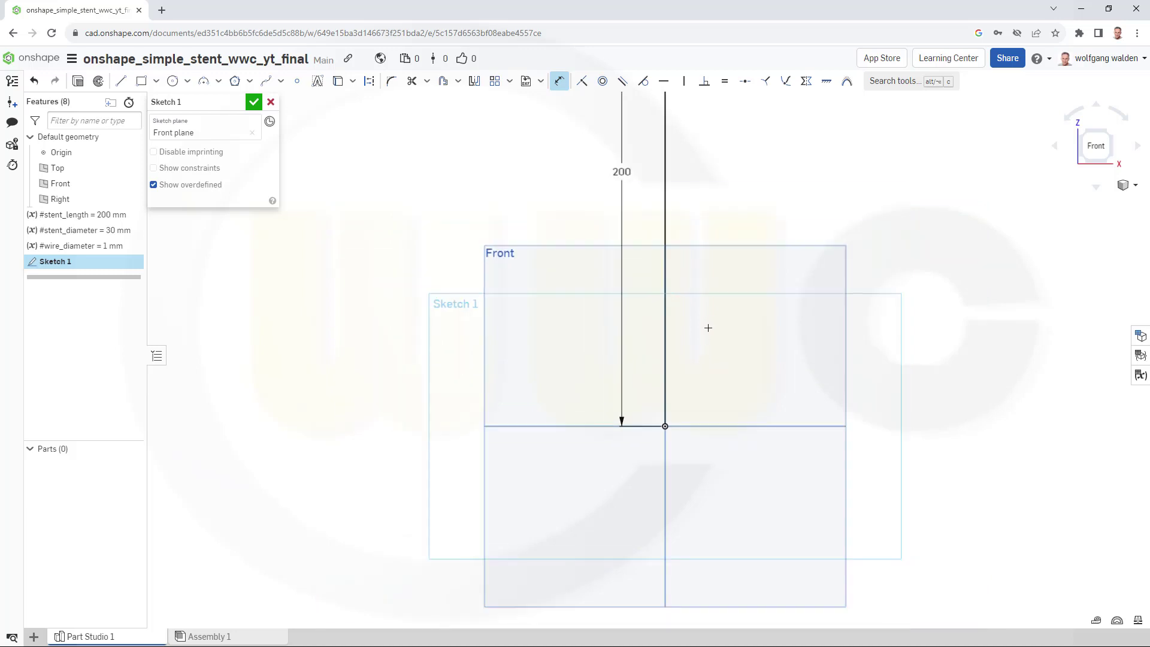
key("Escape")
left_click(665, 219)
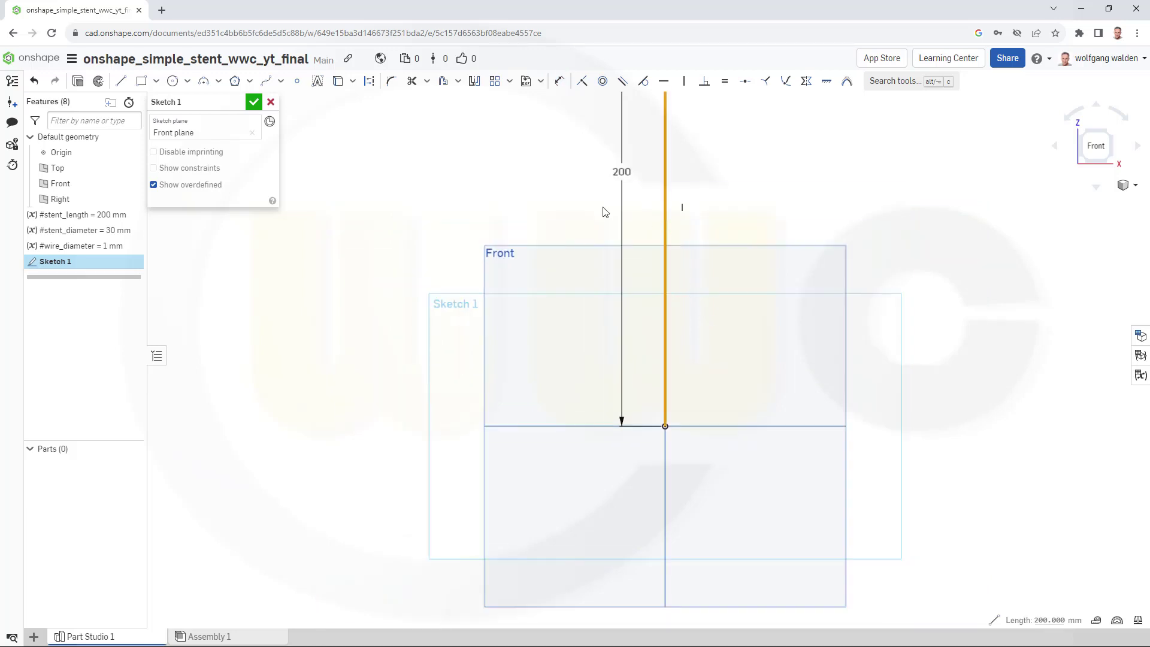
left_click(369, 82)
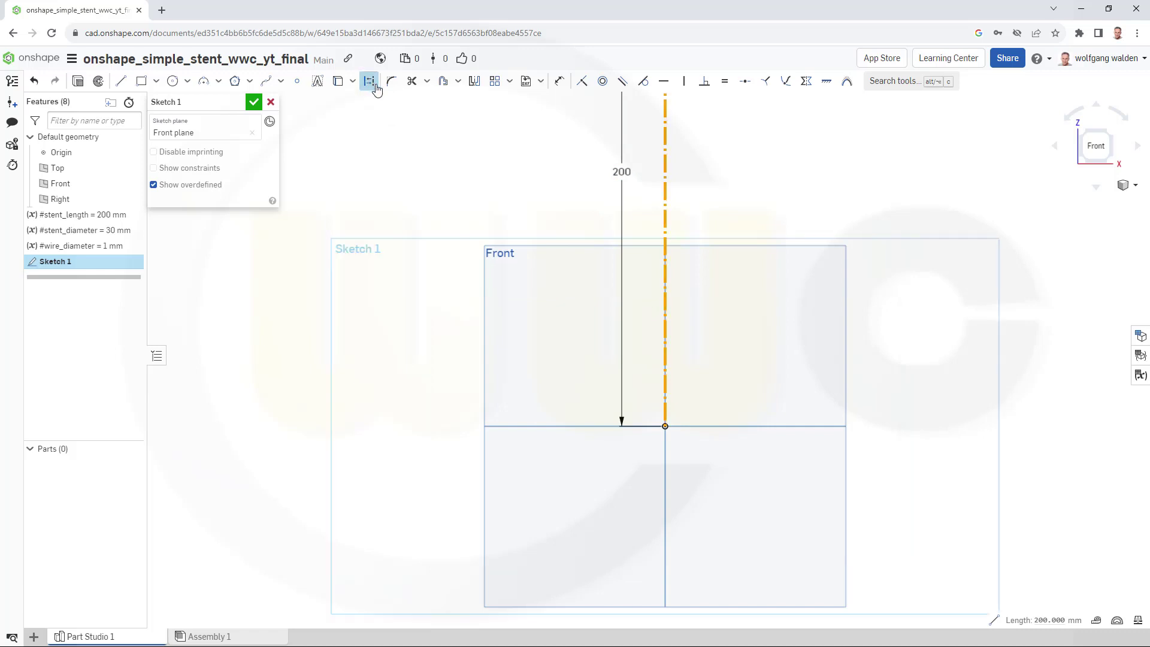
Step: Place a point #stent_diameter/2 (15 mm) horizontally from the origin and close Sketch 1
left_click(297, 84)
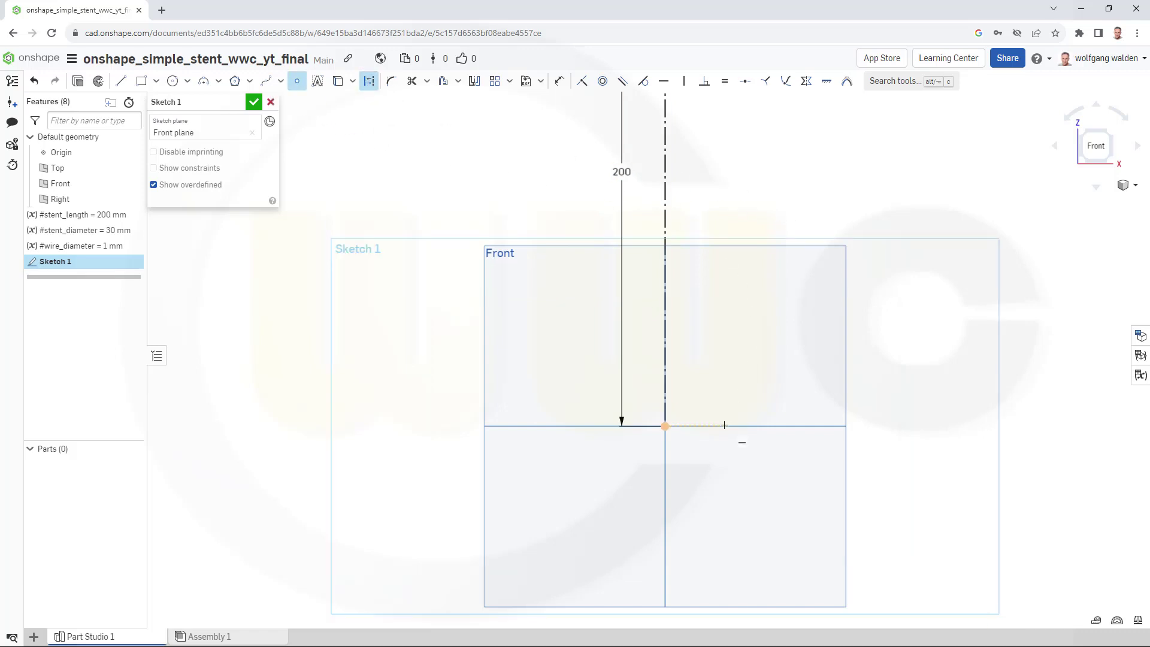
key("Escape")
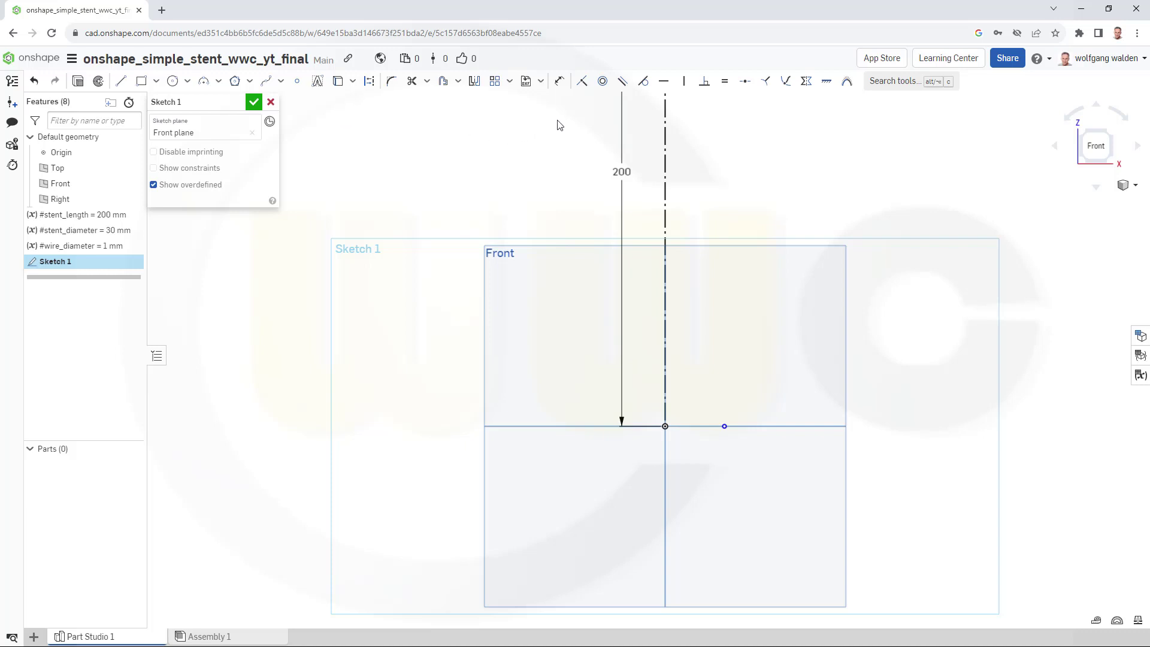
left_click(559, 81)
left_click(724, 426)
left_click(702, 471)
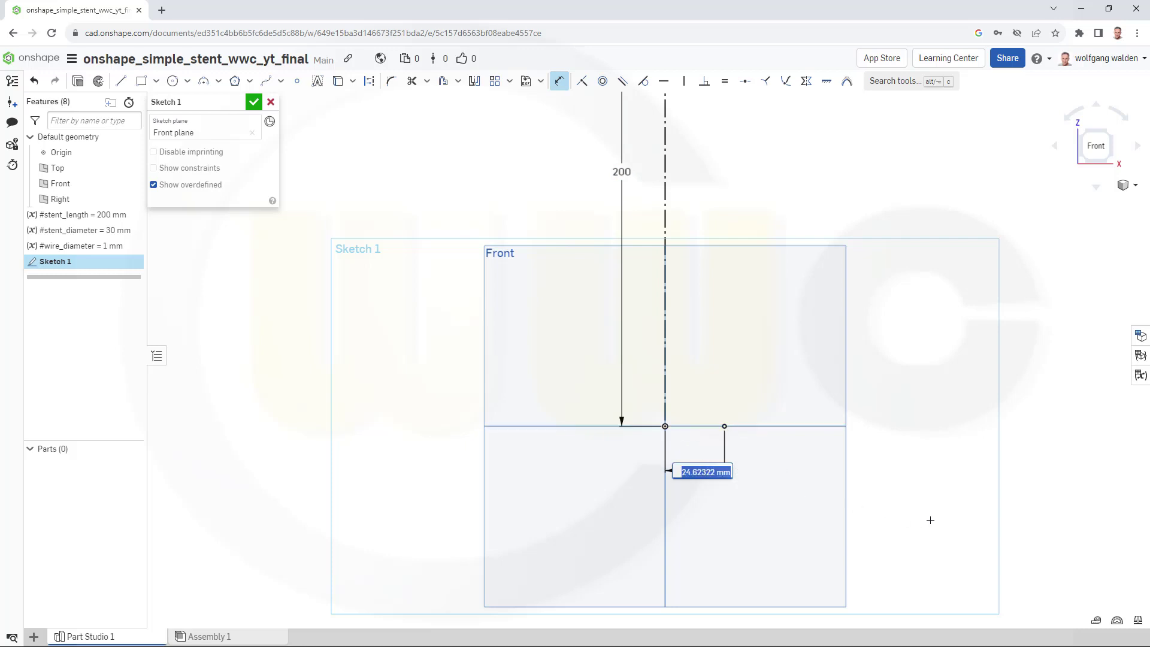
type("#stent")
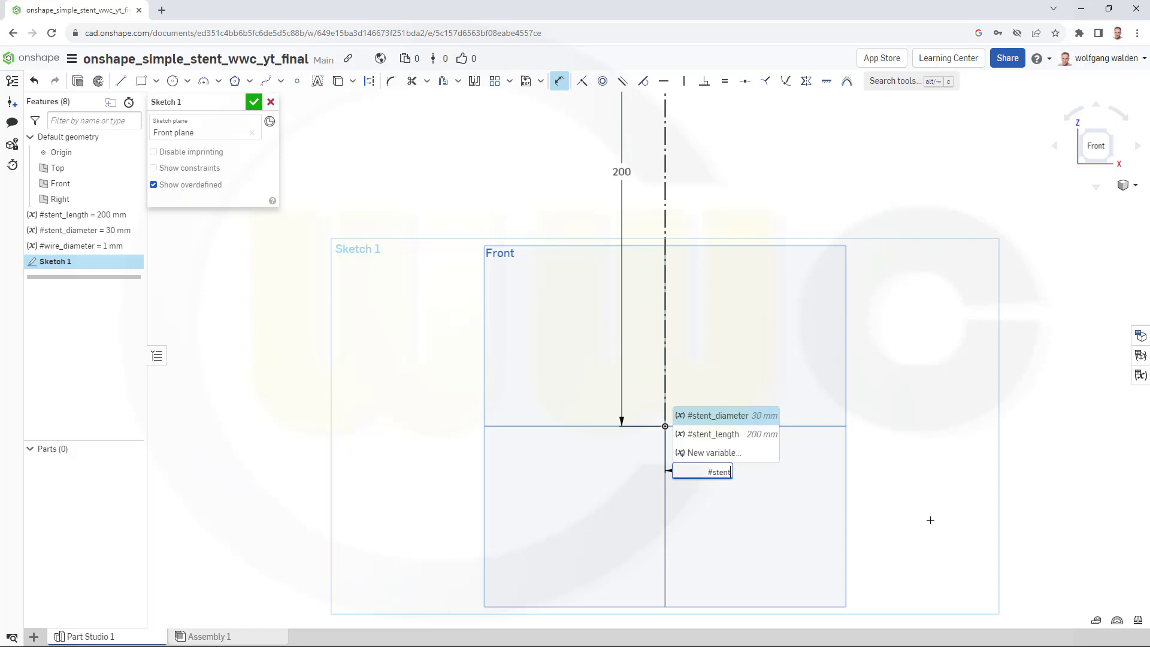
type("_dia")
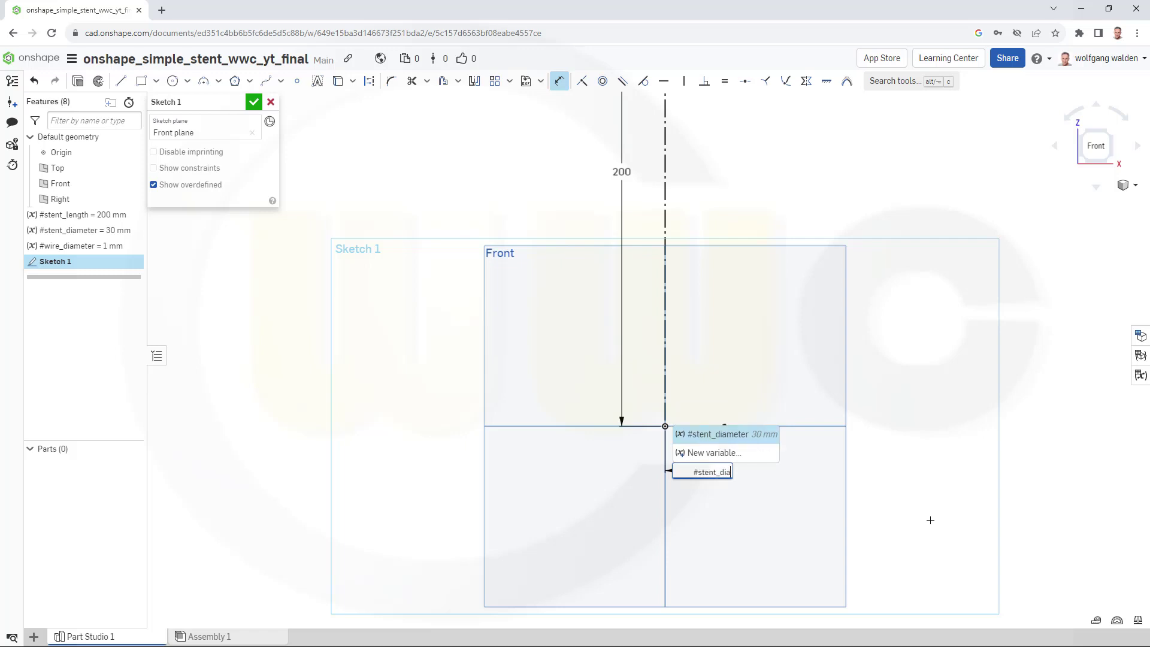
type("meter/2")
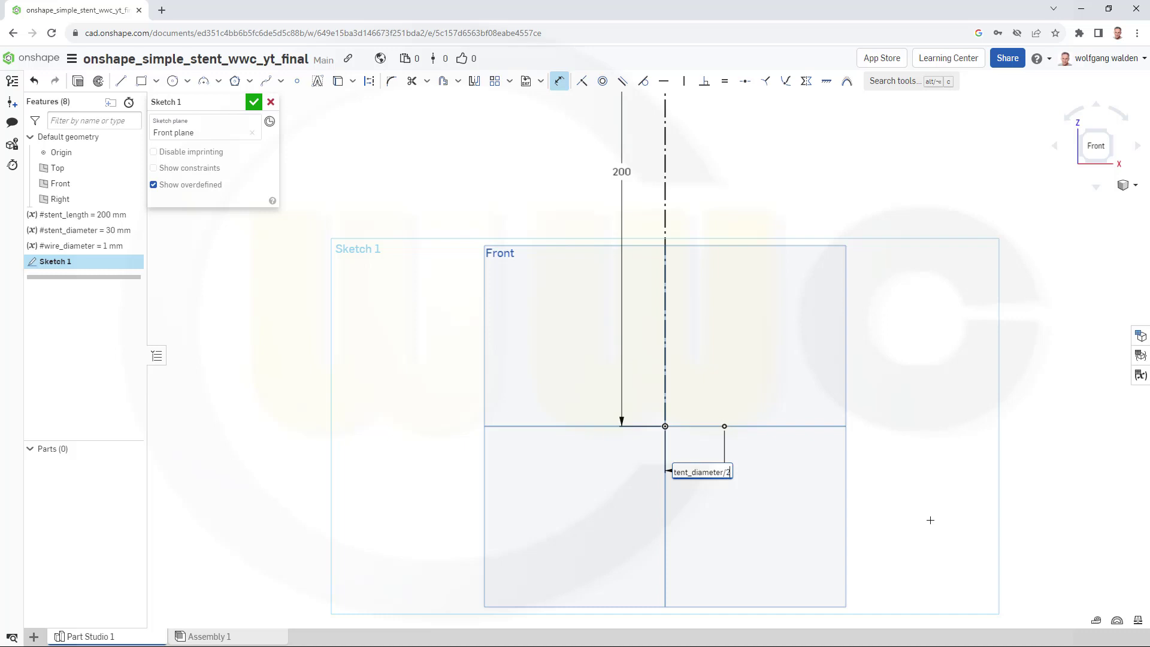
key("Return")
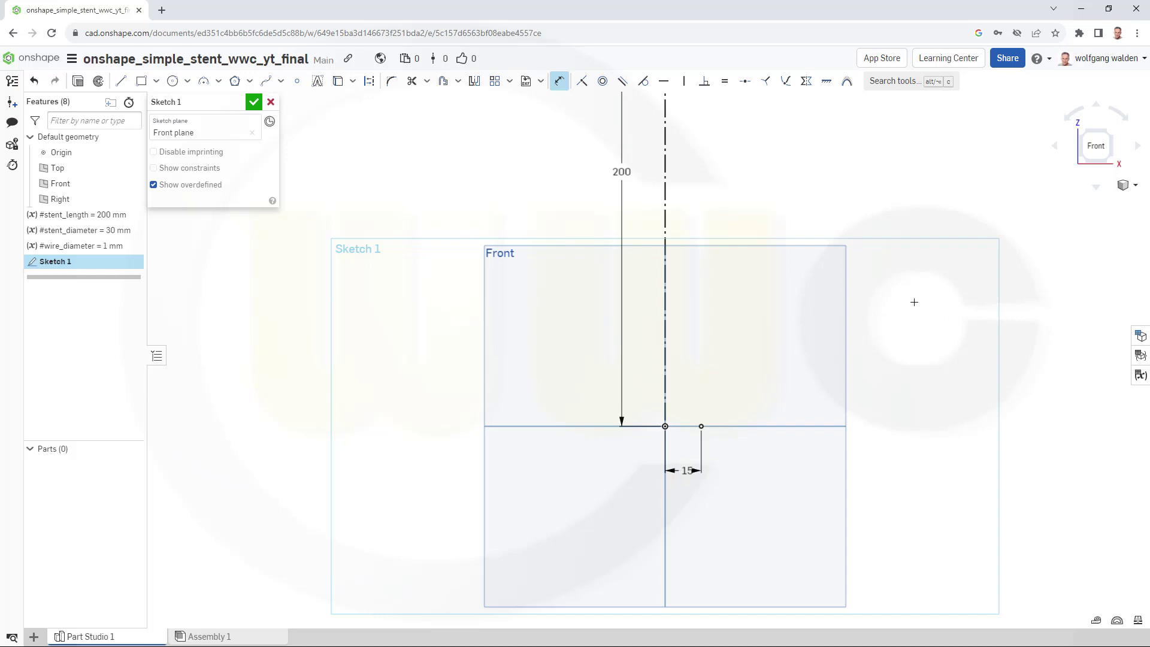
left_click(253, 102)
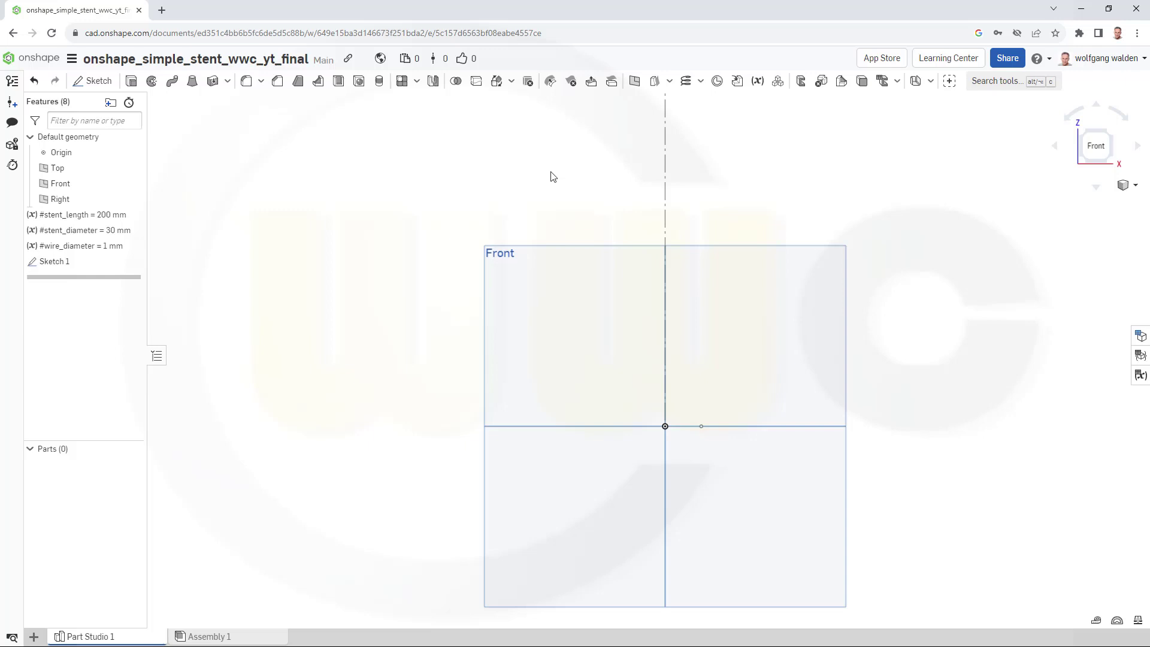
middle_click_drag(550, 175, 516, 313)
scroll(533, 278, "down", 3)
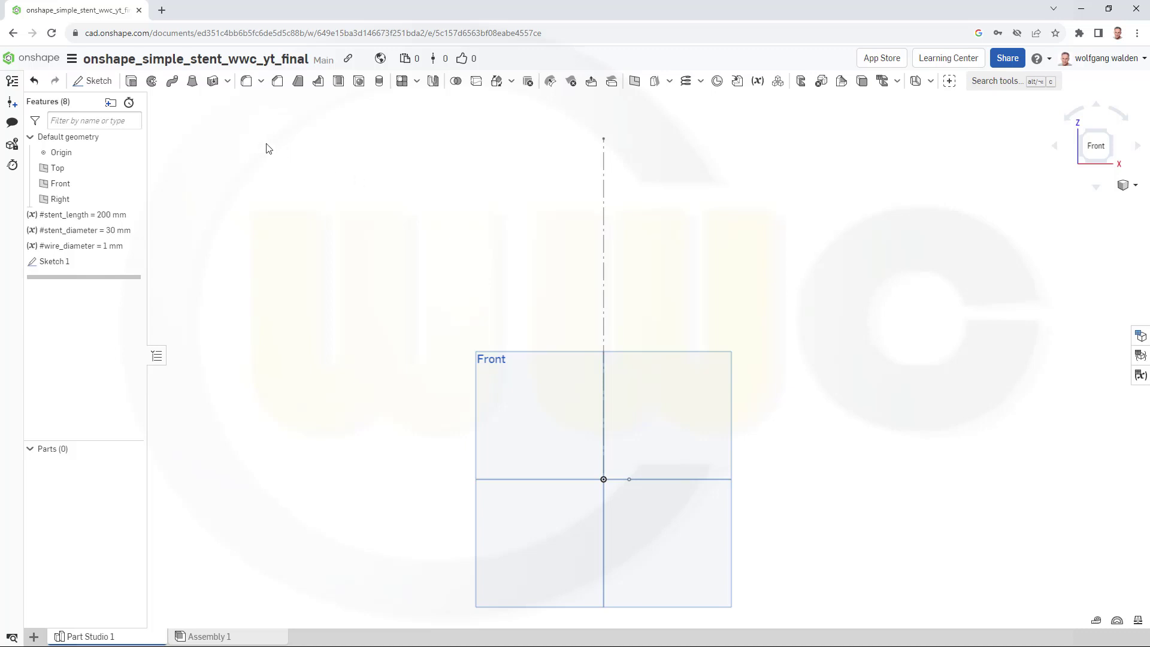
Step: Reopen Sketch 1 and draw a spline up from the 15 mm point, bulging outward and back in
double_click(52, 262)
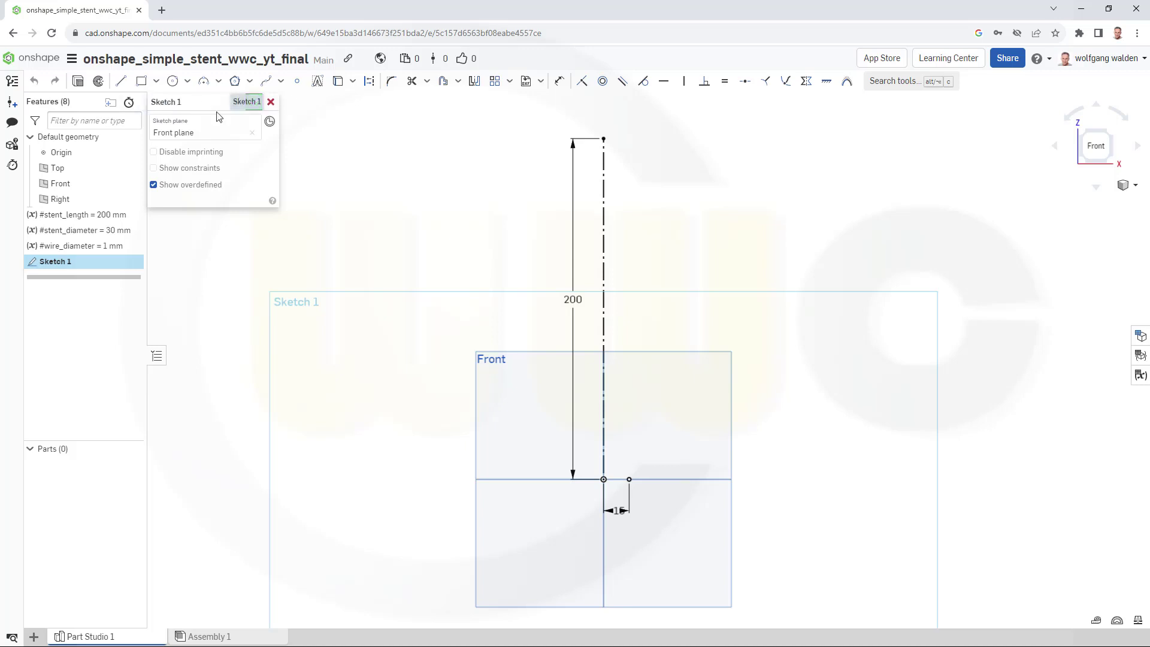
left_click(267, 82)
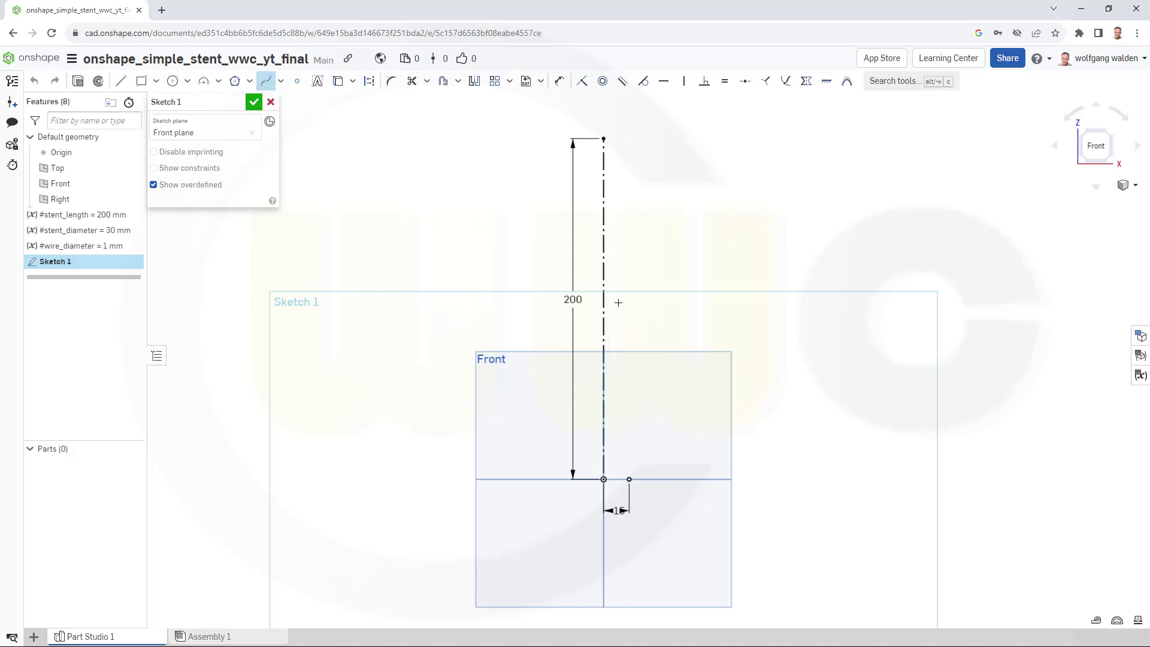
left_click(629, 479)
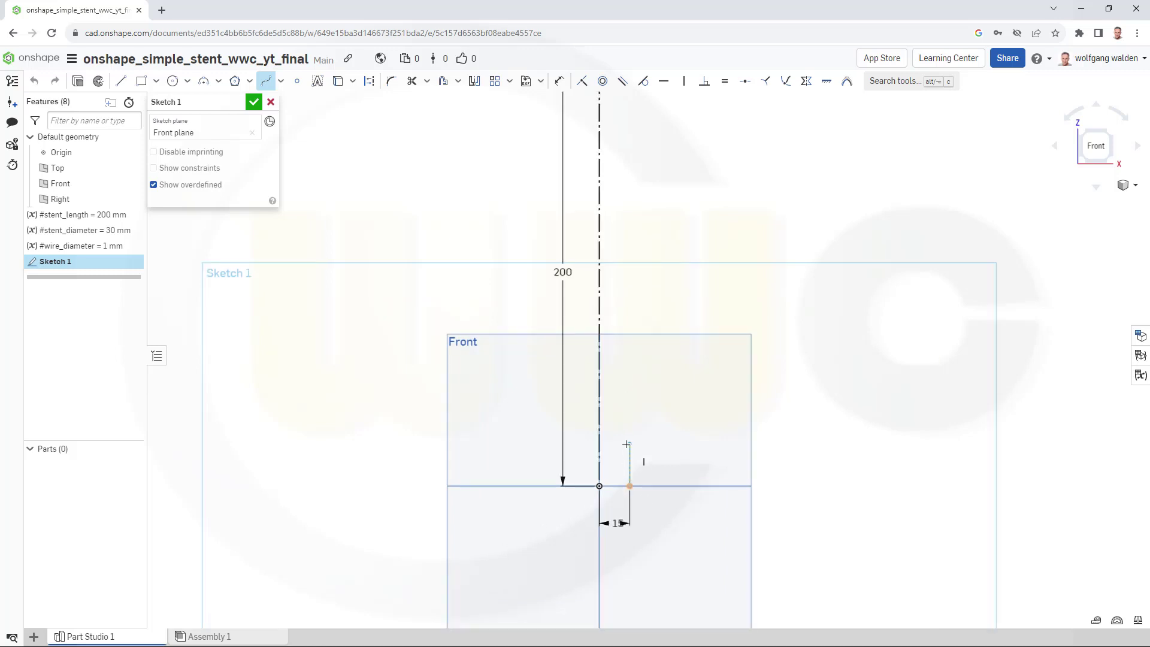
scroll(626, 444, "up", 3)
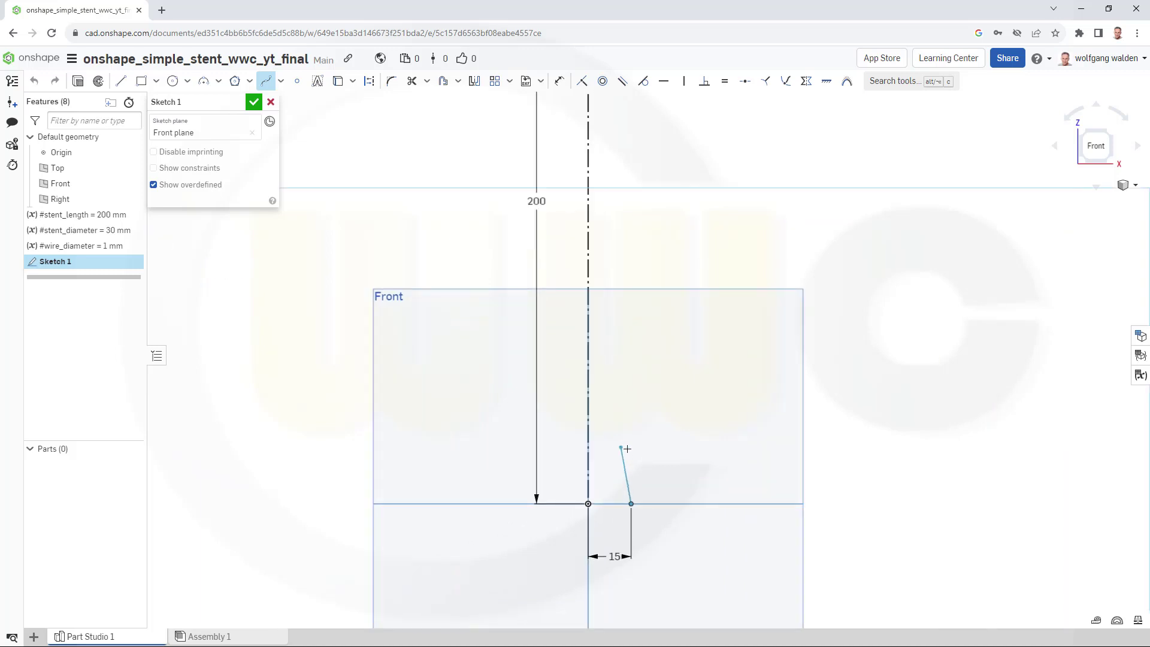
left_click(623, 447)
left_click(609, 405)
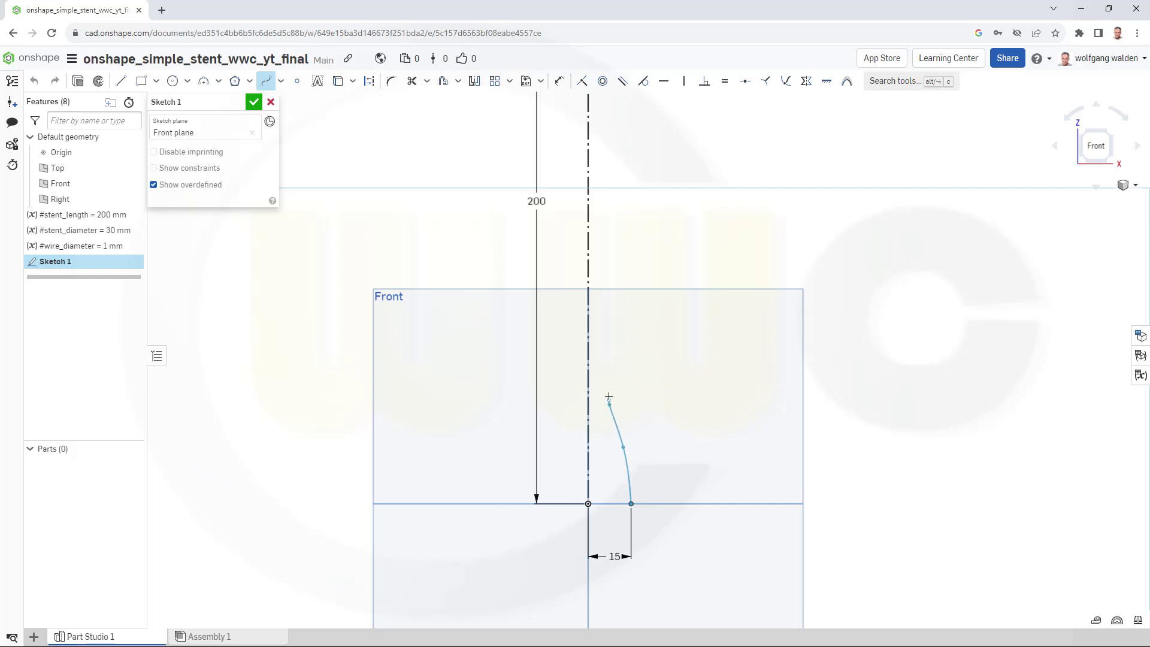
left_click(612, 360)
left_click(655, 322)
left_click(669, 269)
left_click(669, 211)
left_click(646, 172)
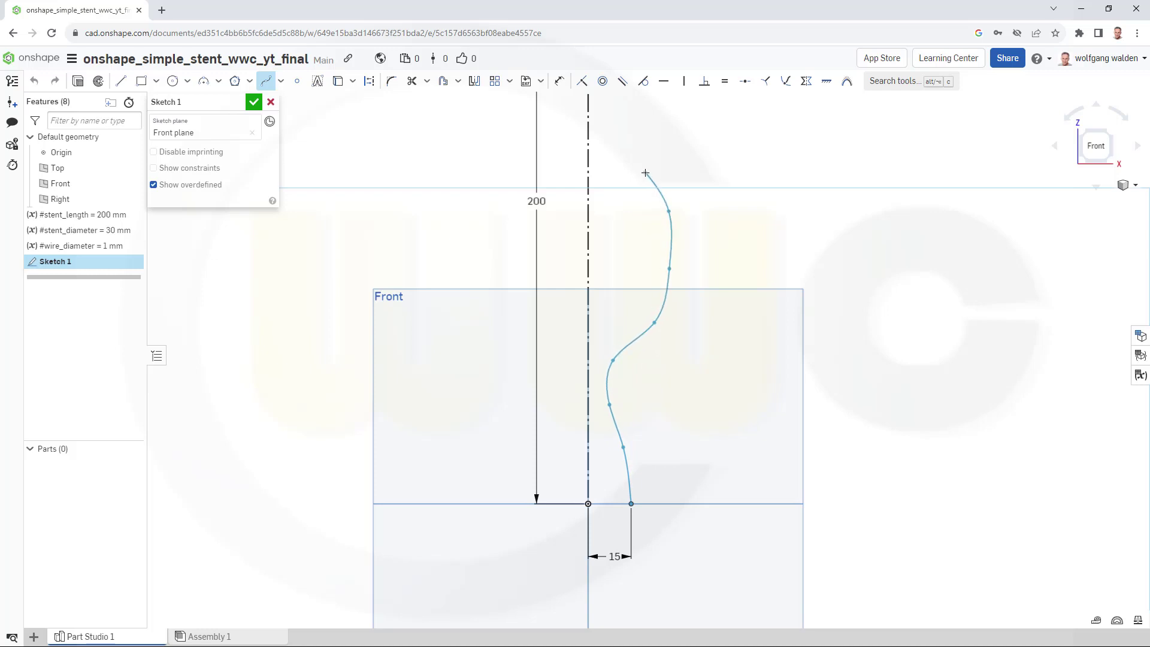
double_click(613, 143)
Step: Continue the spline up to the top of the 200 mm axis and finish it
middle_click_drag(618, 149, 586, 337)
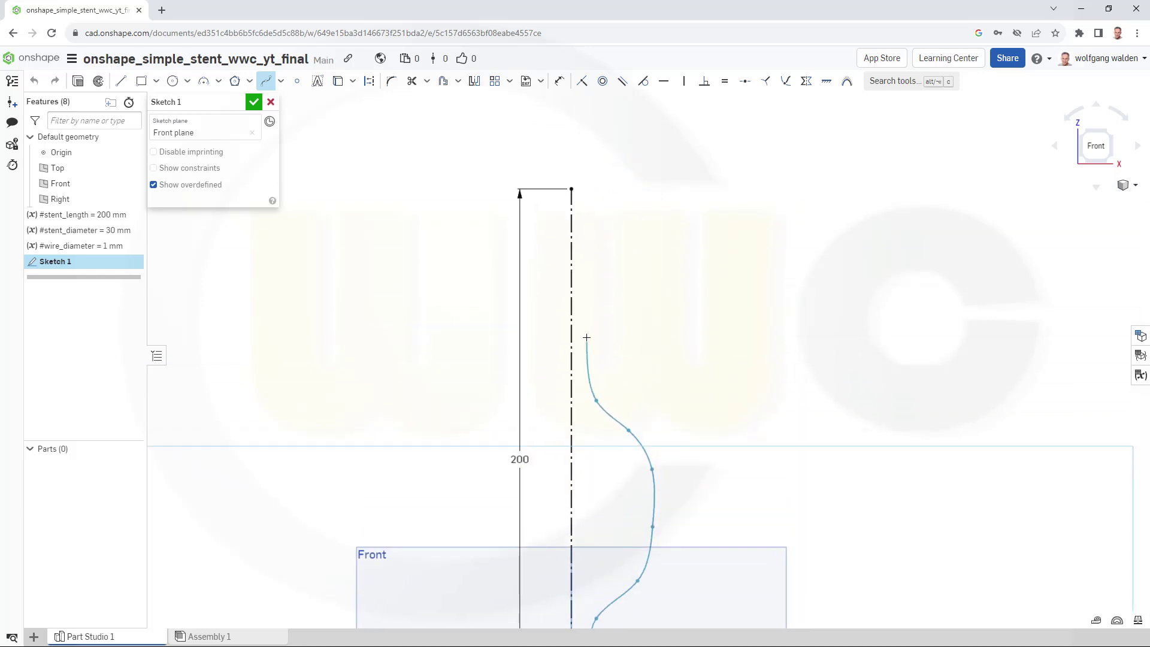
left_click(595, 317)
left_click(614, 275)
left_click(627, 267)
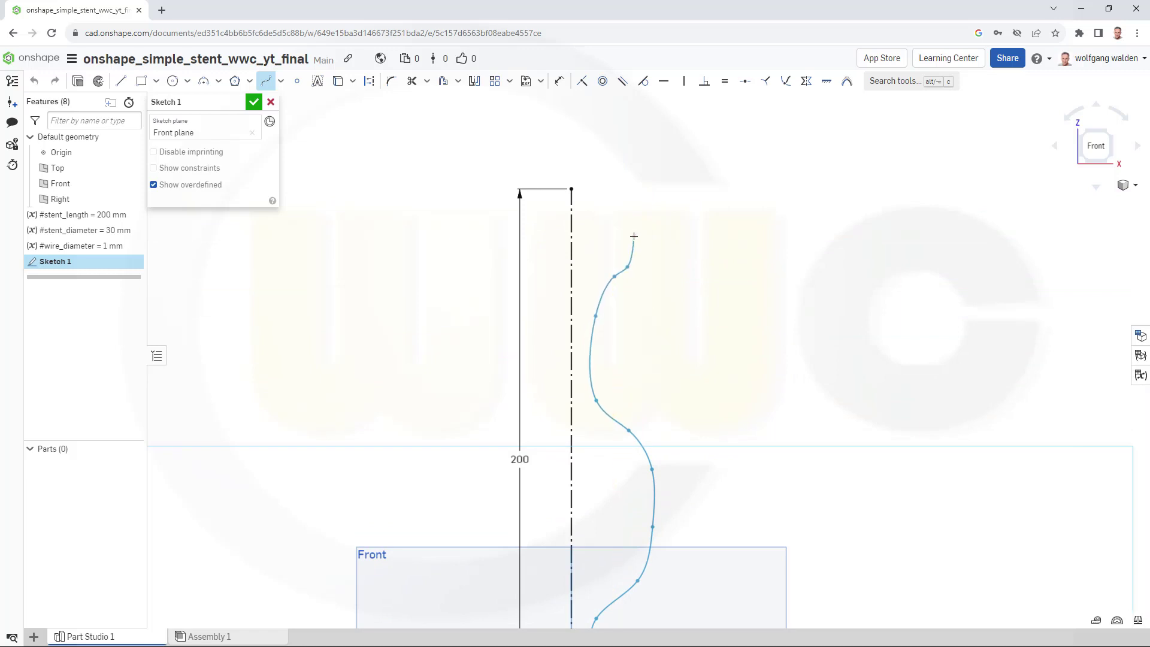
left_click(625, 228)
double_click(609, 189)
key("Escape")
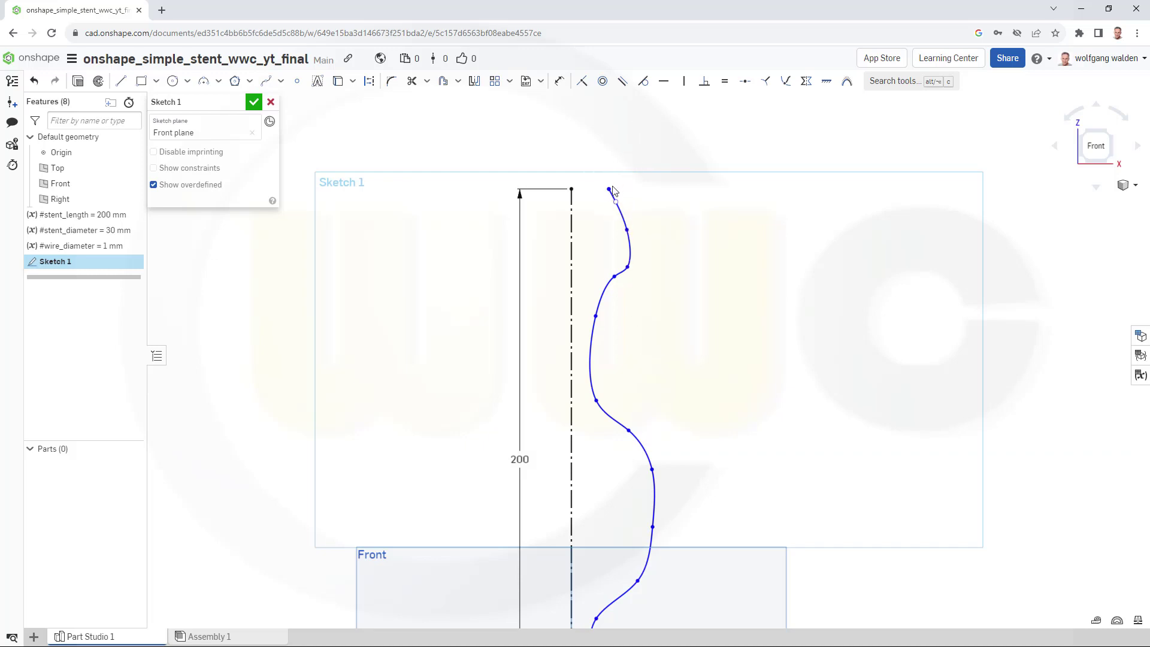
Step: Constrain the spline's top endpoint vertically in line with its bottom endpoint
left_click(608, 189)
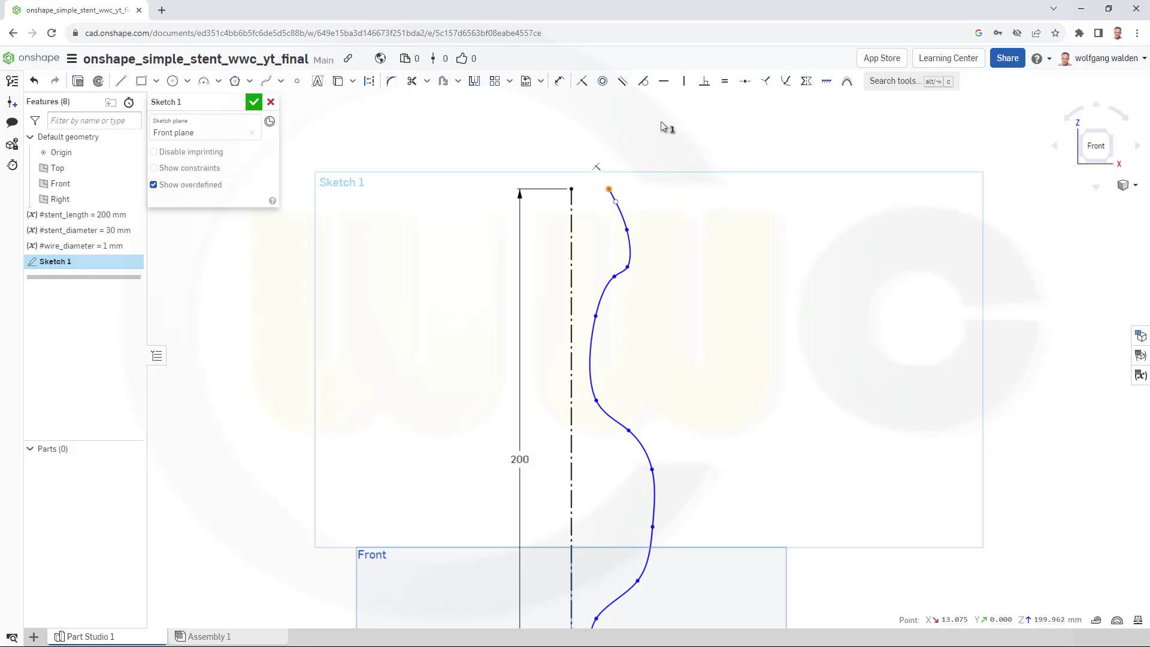
left_click(684, 81)
scroll(697, 175, "down", 4)
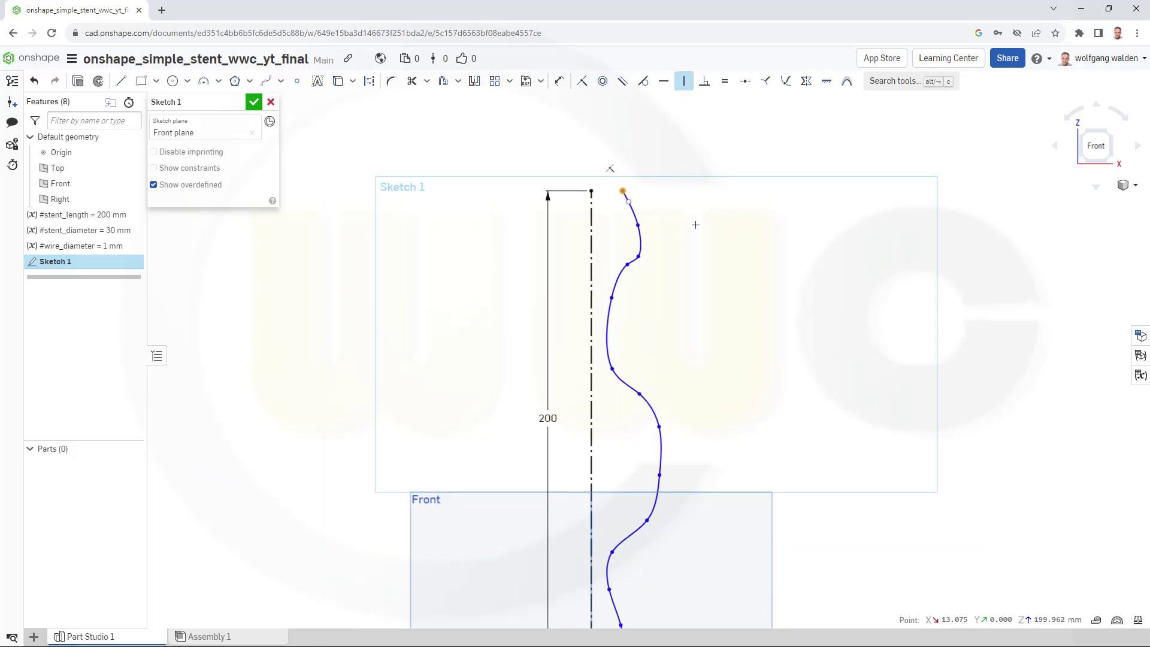
scroll(671, 506, "up", 2)
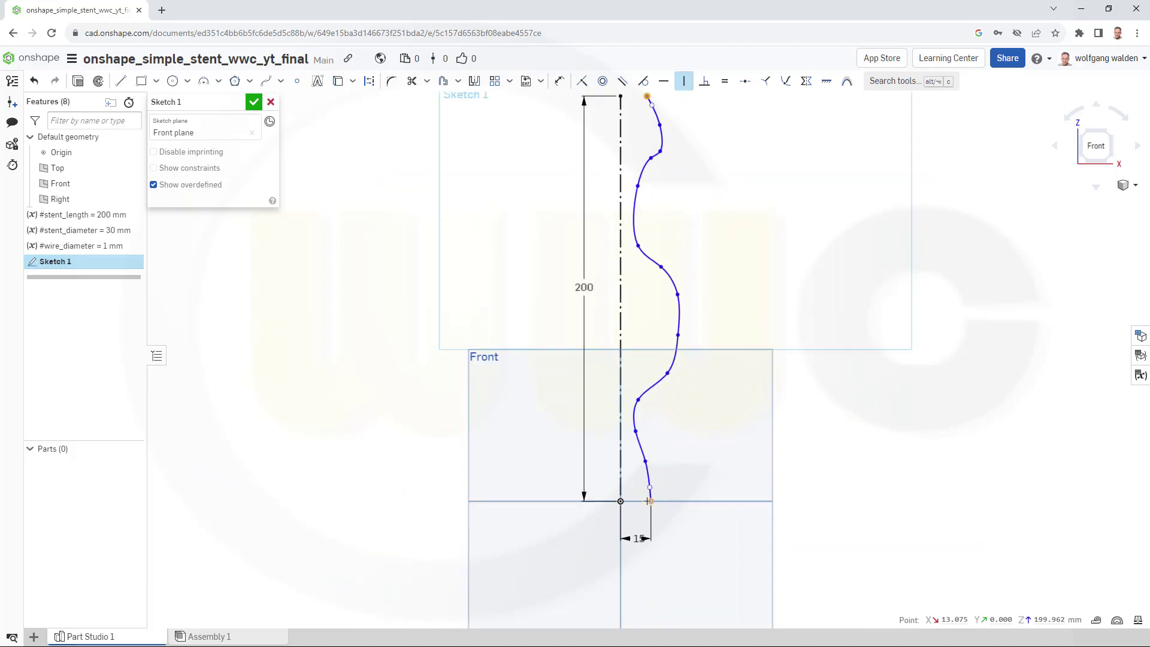
left_click(649, 501)
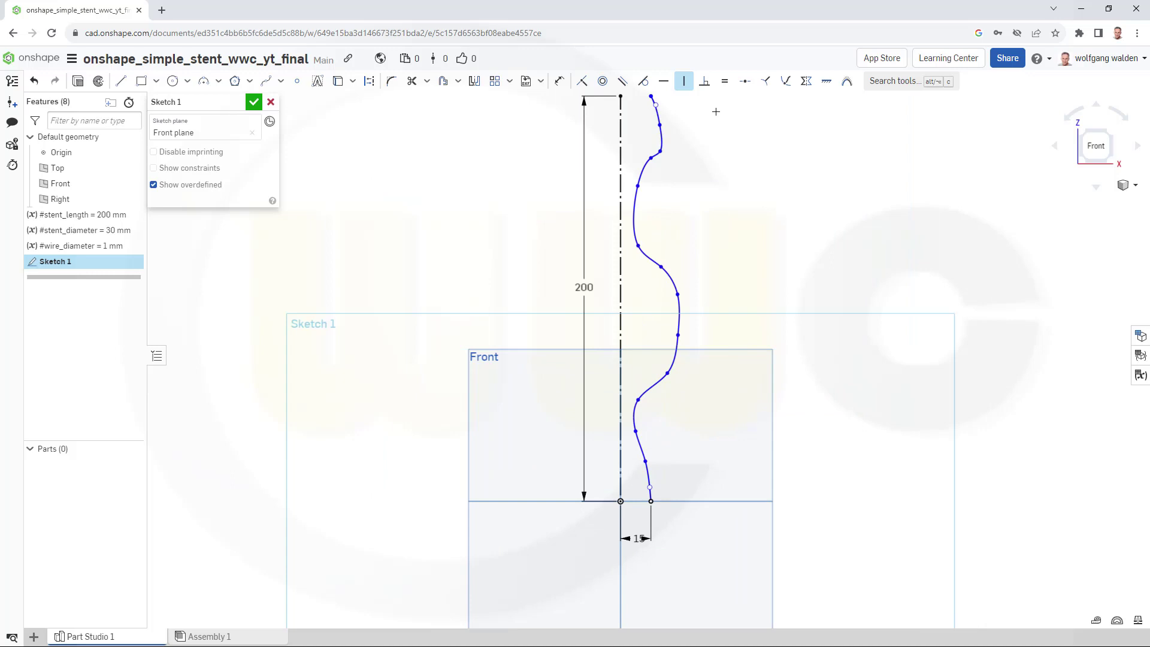
key("Escape")
Step: Adjust the spline's control points so its bends form an even wave
scroll(679, 121, "up", 2)
middle_click_drag(675, 127, 665, 297)
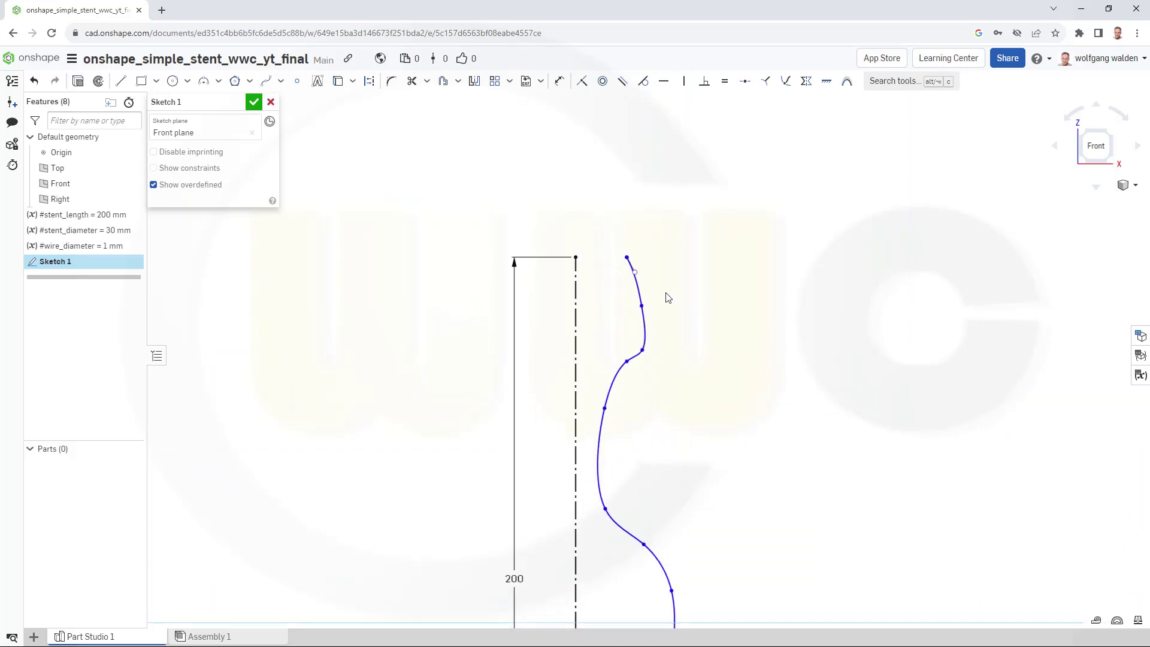
scroll(642, 277, "up", 2)
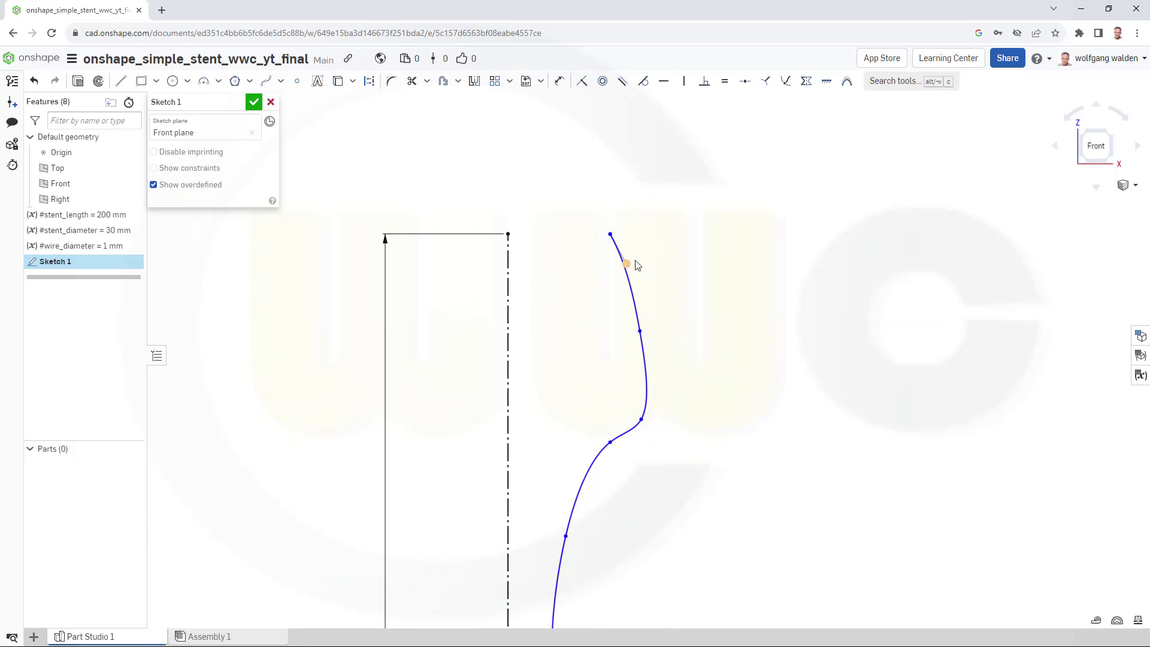
left_click_drag(633, 262, 614, 277)
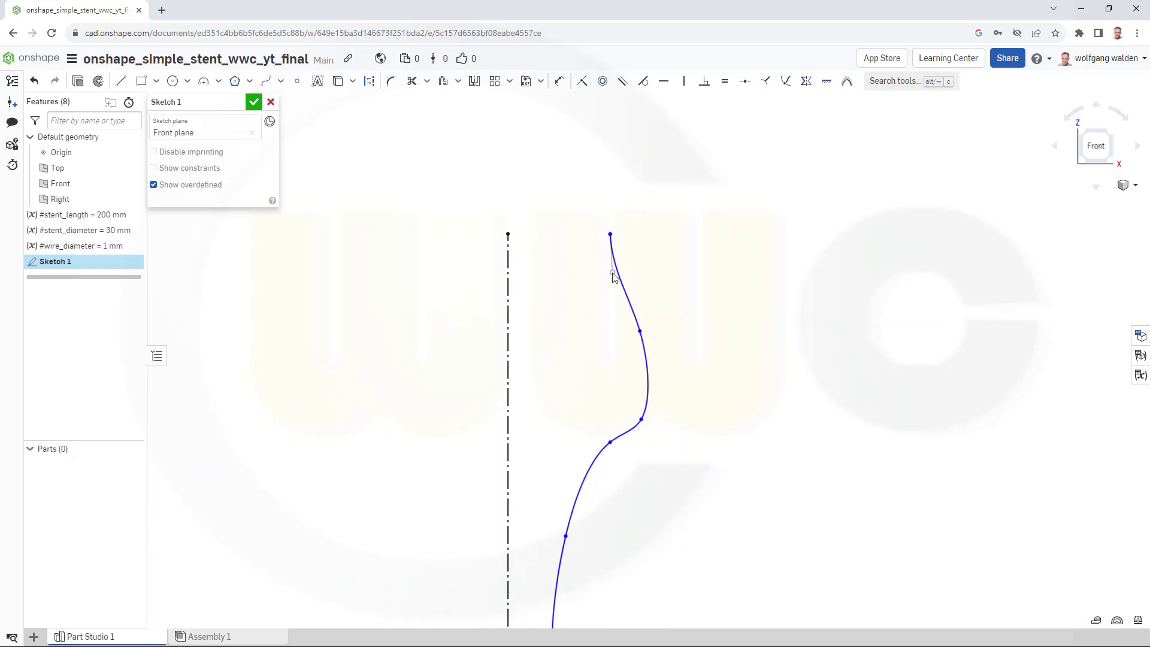
scroll(662, 226, "down", 1)
scroll(720, 326, "down", 1)
scroll(719, 354, "down", 1)
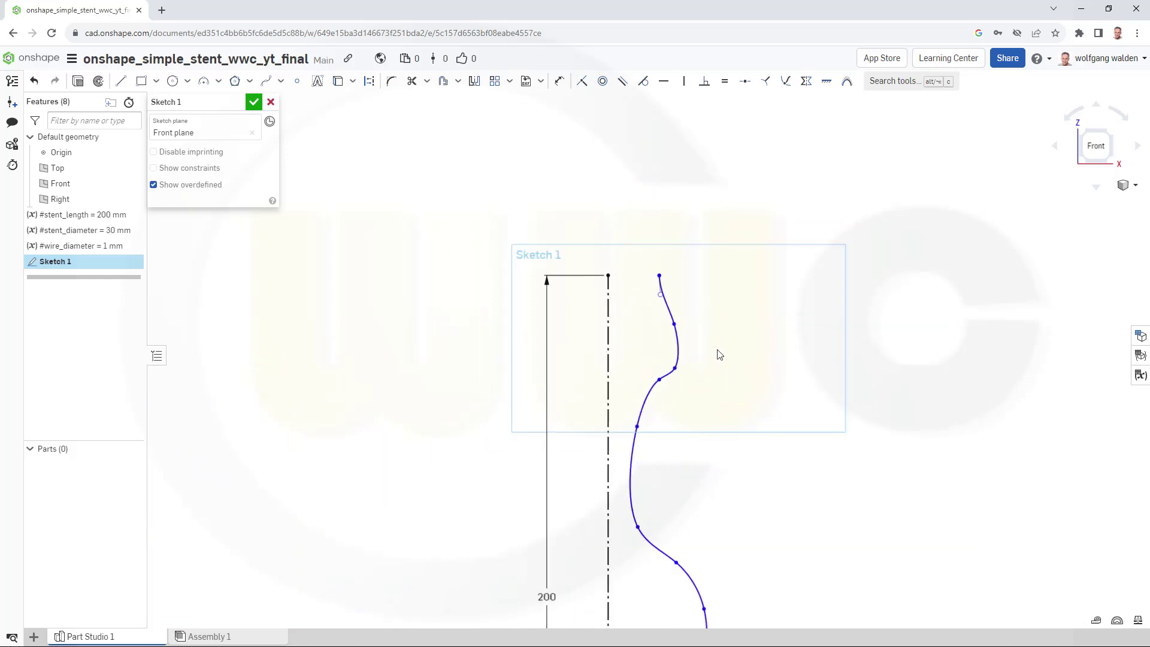
scroll(719, 354, "down", 1)
mouse_move(683, 329)
left_mouse_down()
mouse_move(686, 318)
mouse_move(681, 329)
left_mouse_up()
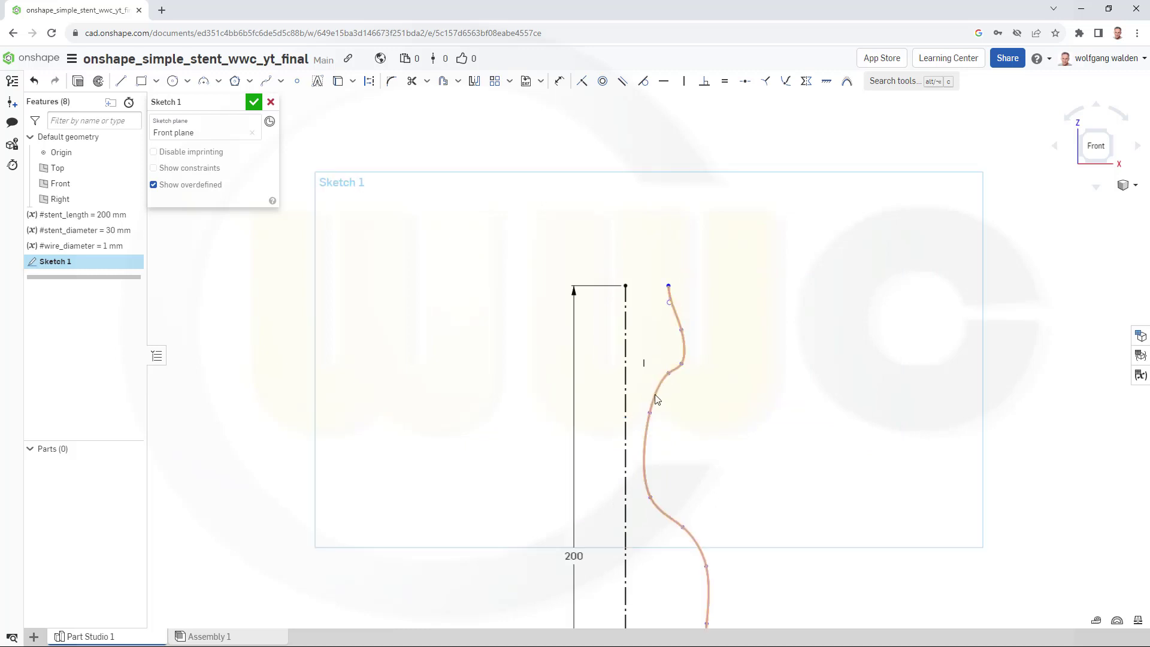
left_click_drag(650, 413, 653, 423)
left_click_drag(668, 373, 660, 389)
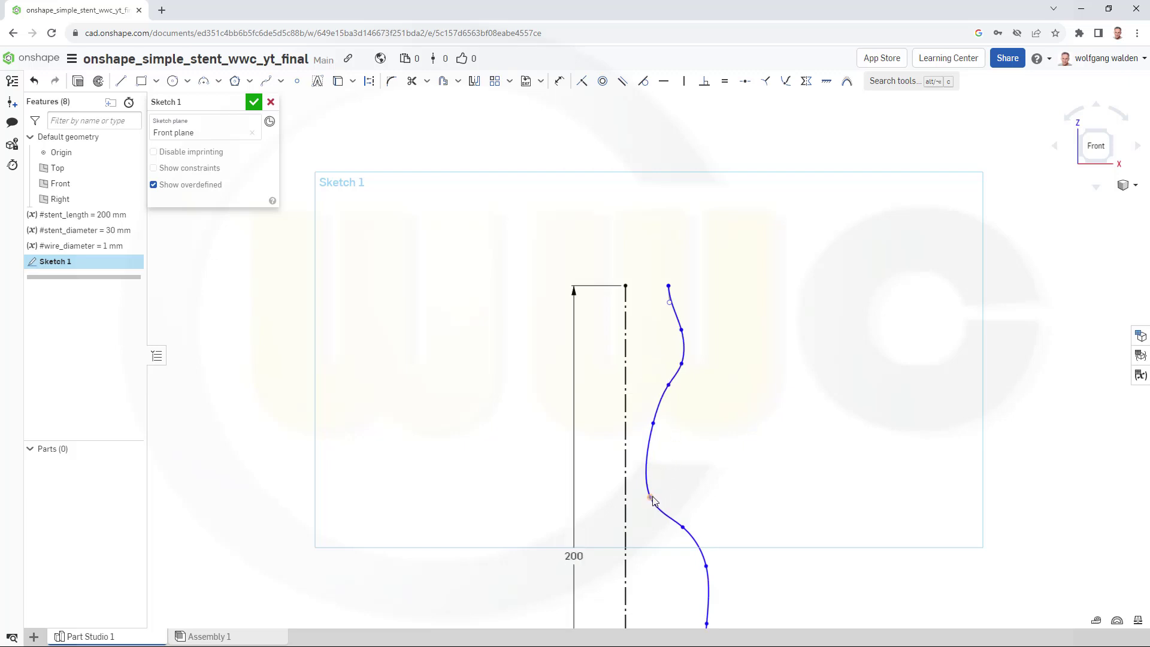
left_click_drag(652, 499, 661, 495)
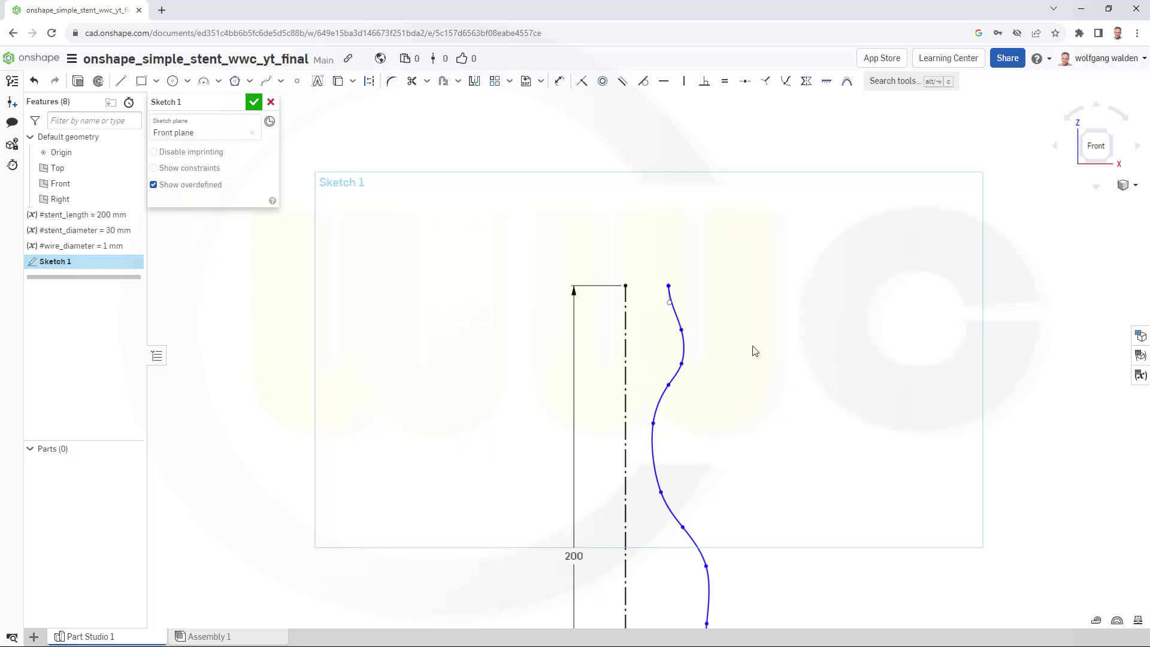
scroll(761, 349, "down", 4)
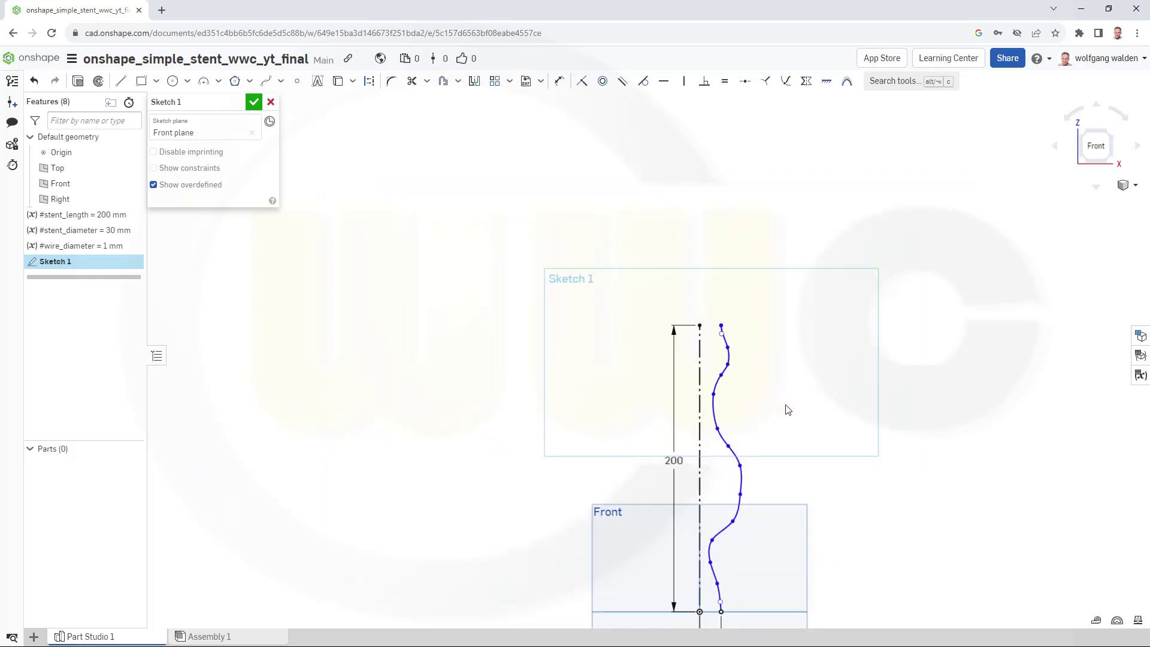
scroll(740, 537, "up", 3)
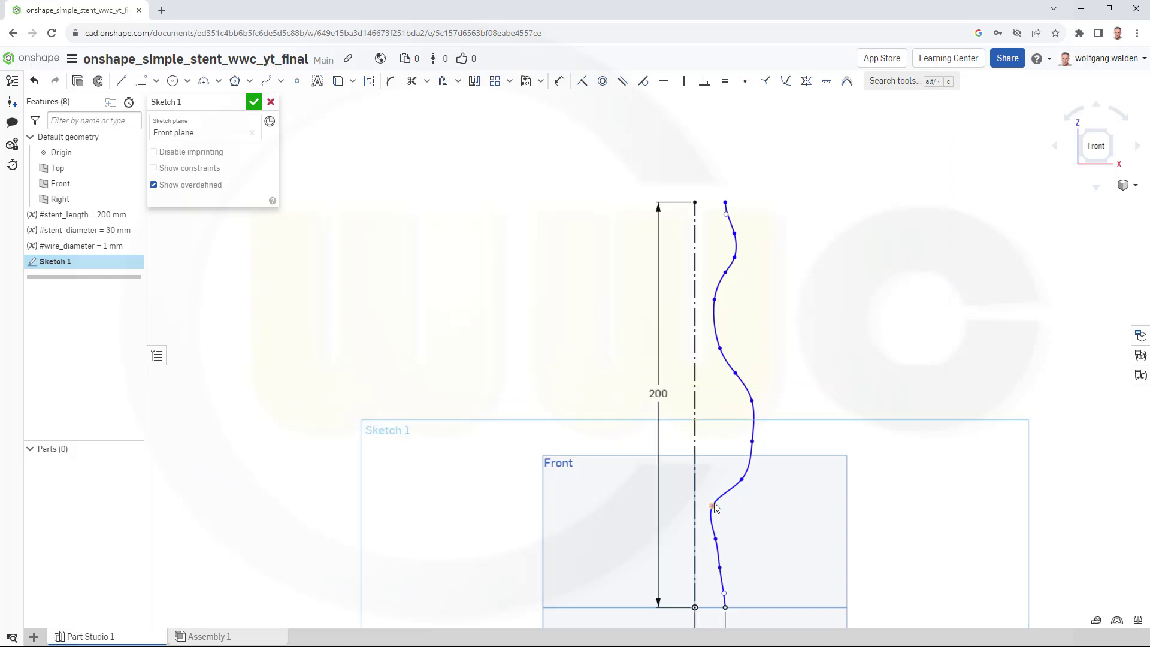
left_click_drag(716, 507, 720, 503)
Step: Close Sketch 1 and revolve the spline a full turn around the construction line into a surface
left_click(254, 103)
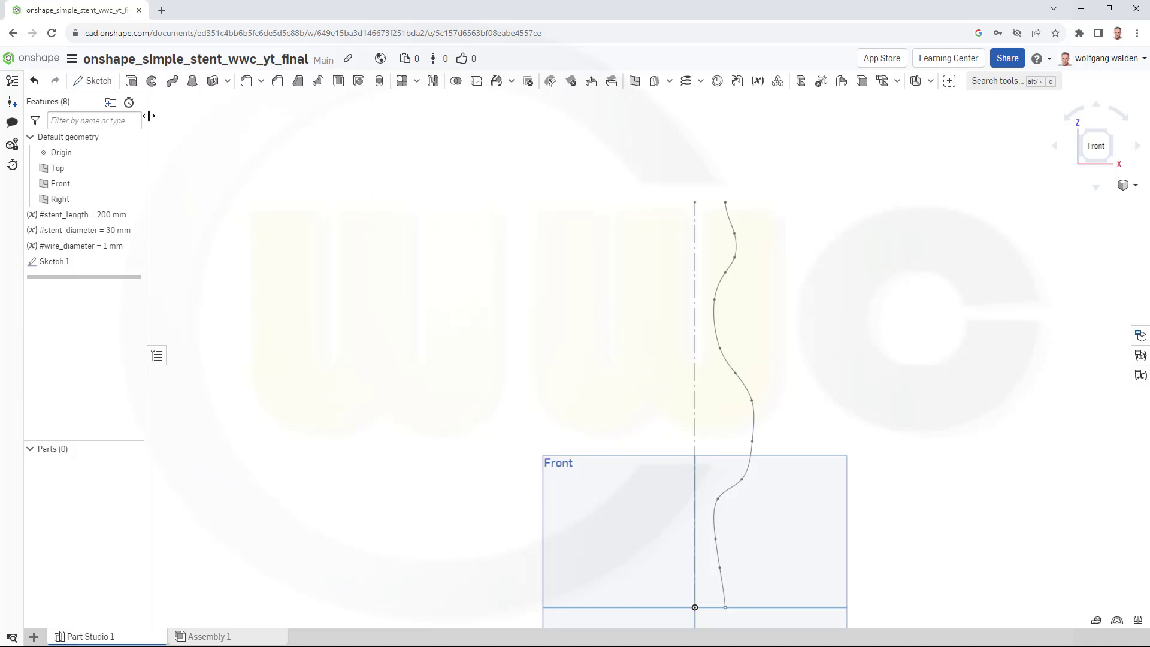
left_click(151, 81)
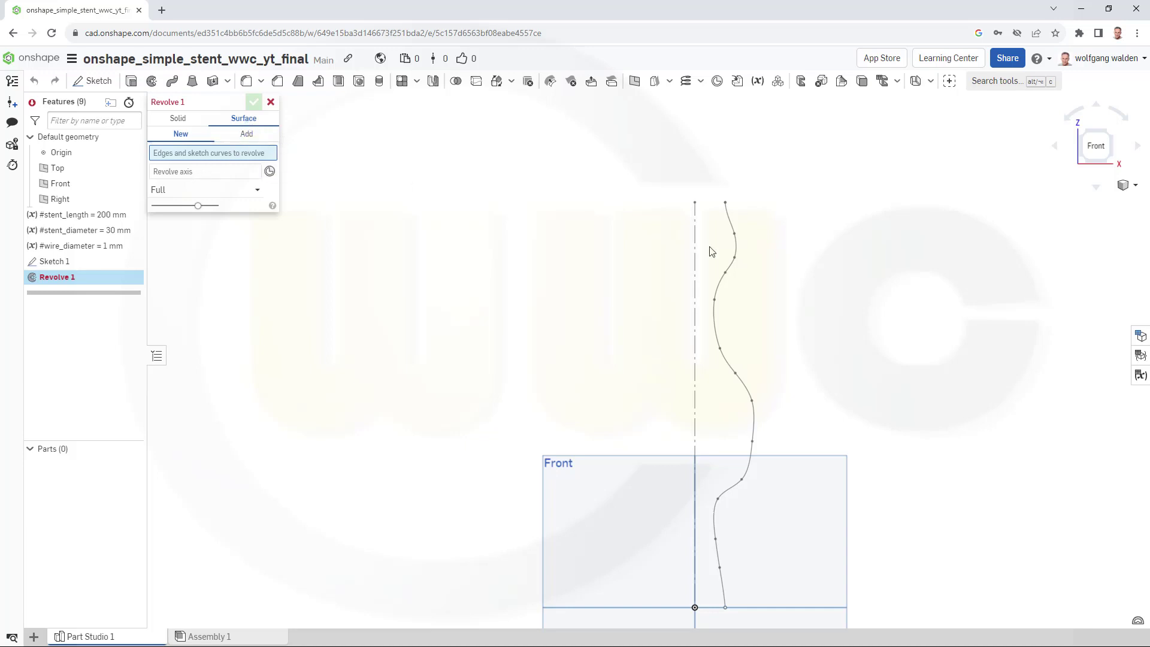
left_click(730, 269)
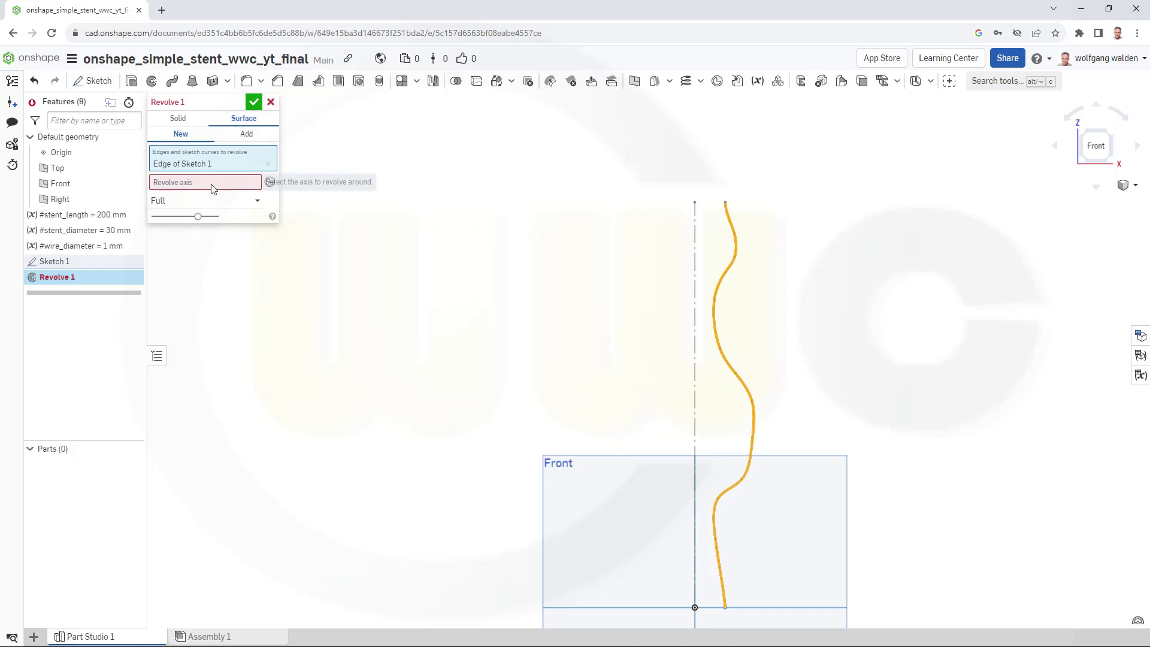
left_click(695, 400)
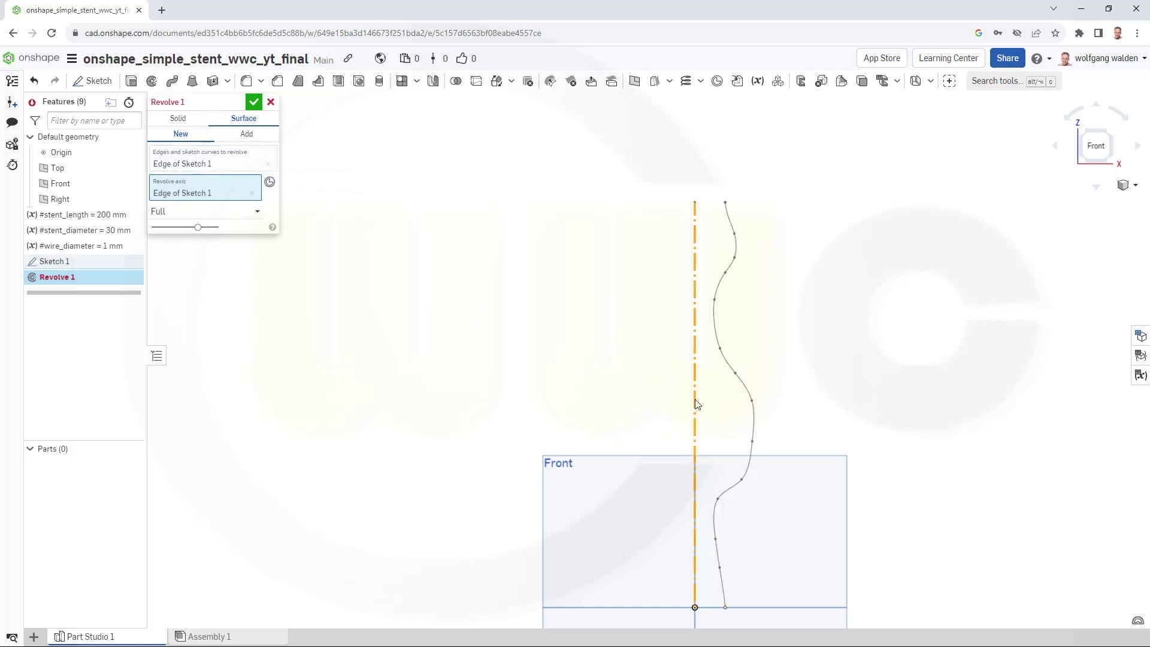
left_click(254, 103)
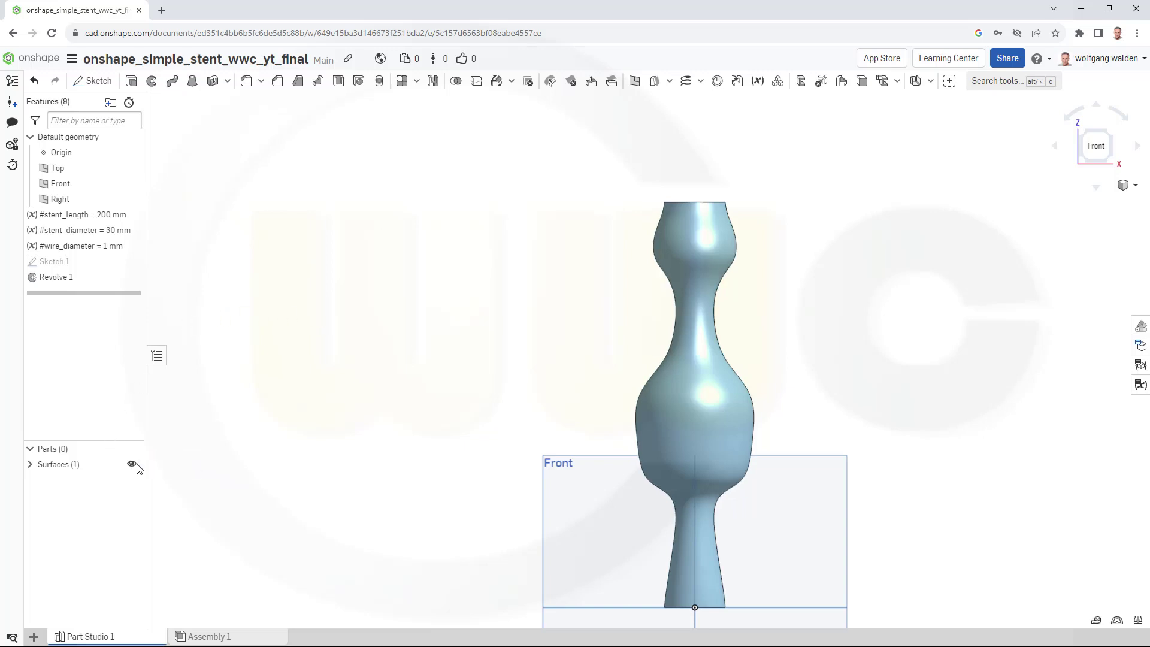
Step: Hide the revolved Surface 1 and show Sketch 1 again
left_click(31, 465)
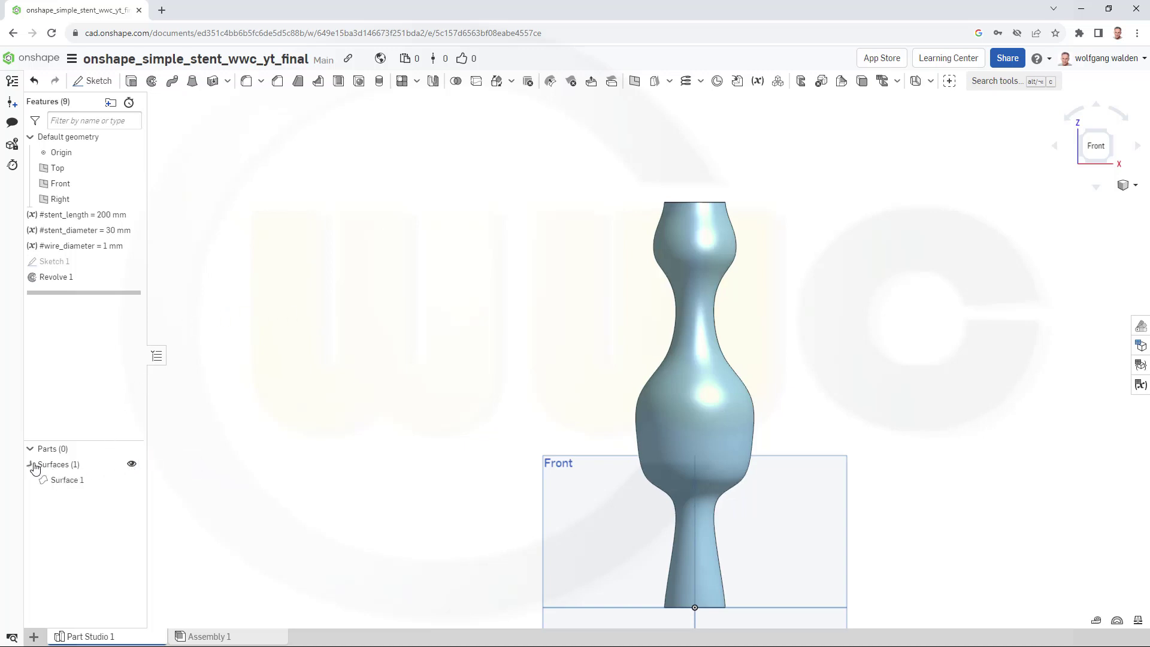
left_click(131, 480)
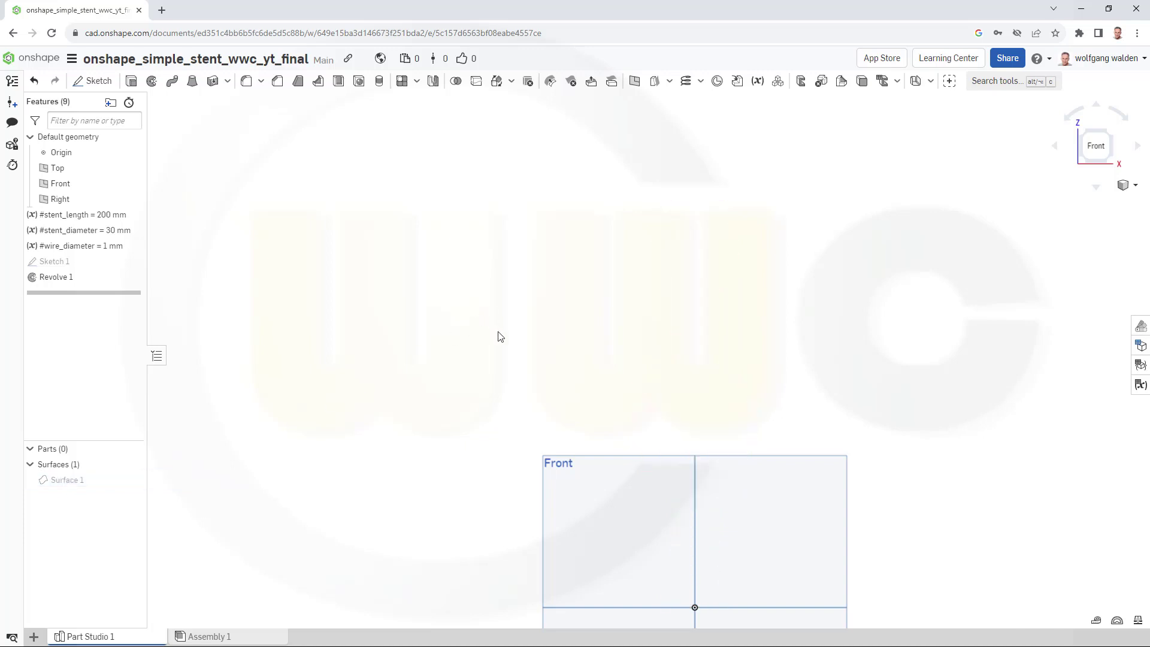
left_click(132, 261)
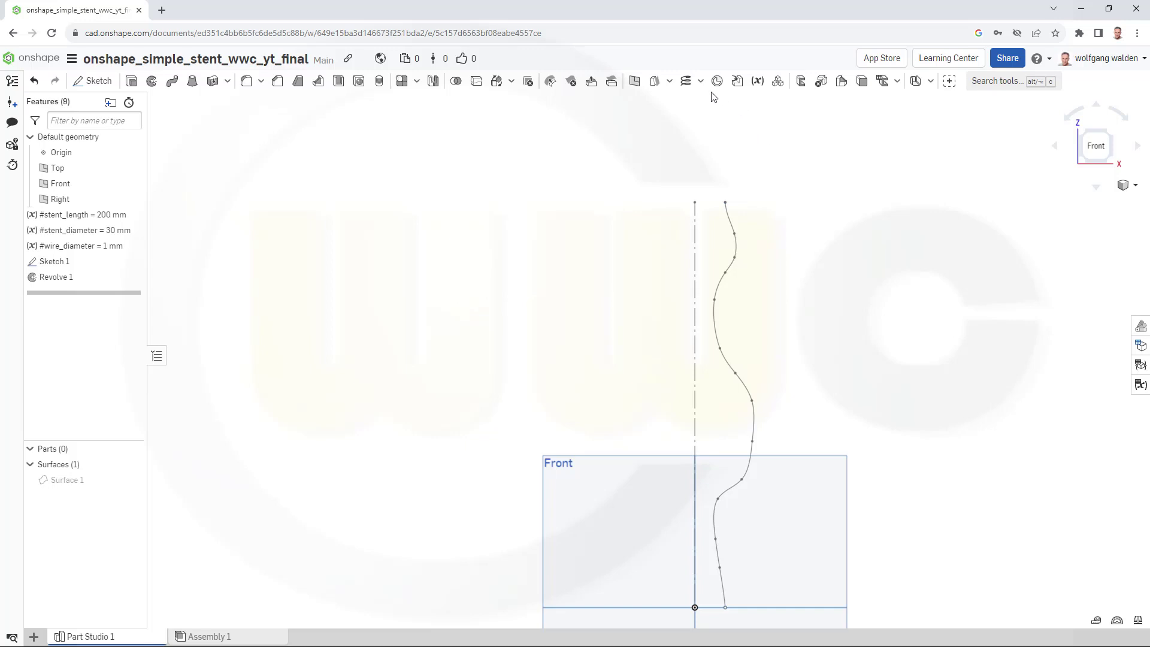
Step: Start a helix around the Sketch 1 axis with height #stent_length
left_click(685, 81)
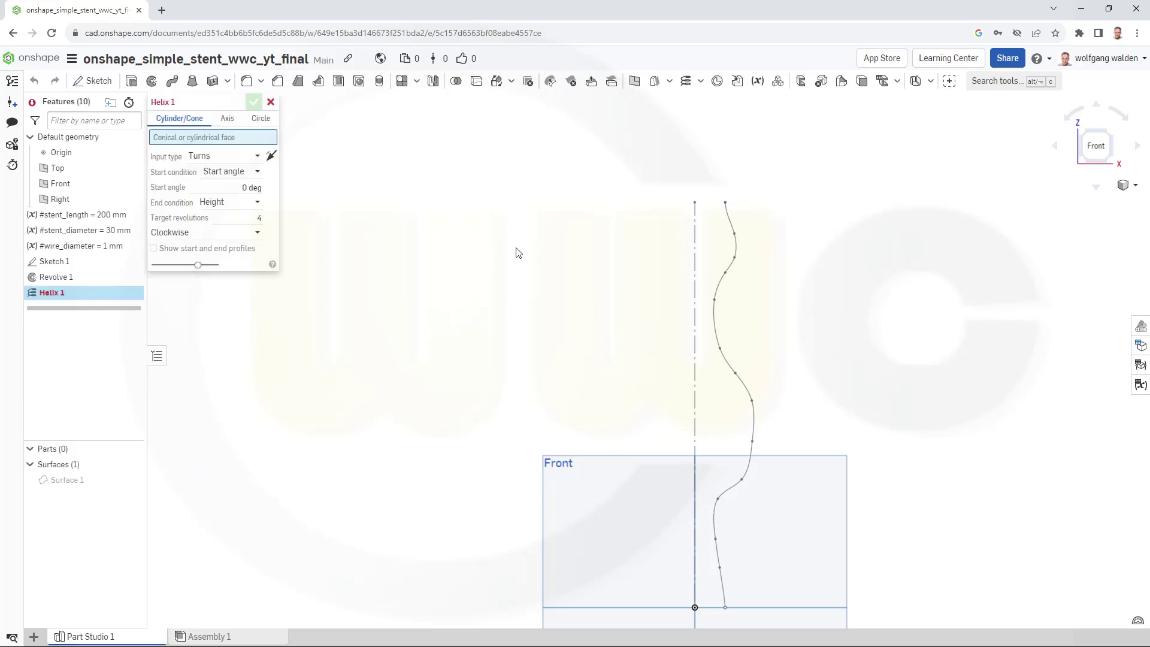
left_click(226, 119)
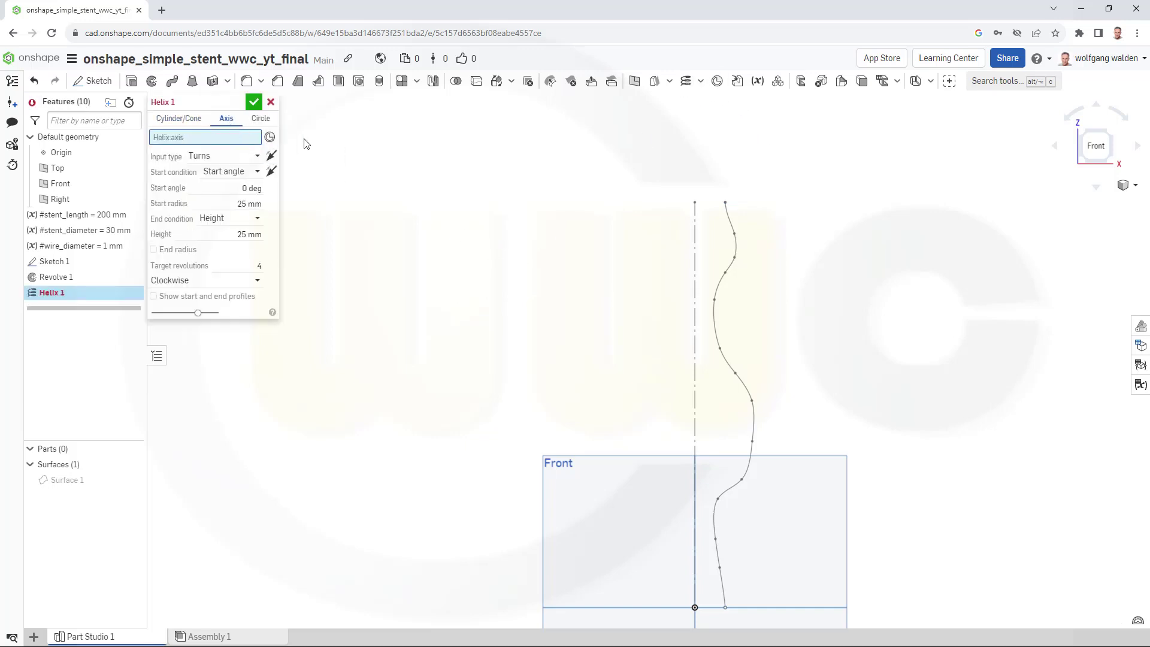
left_click(694, 406)
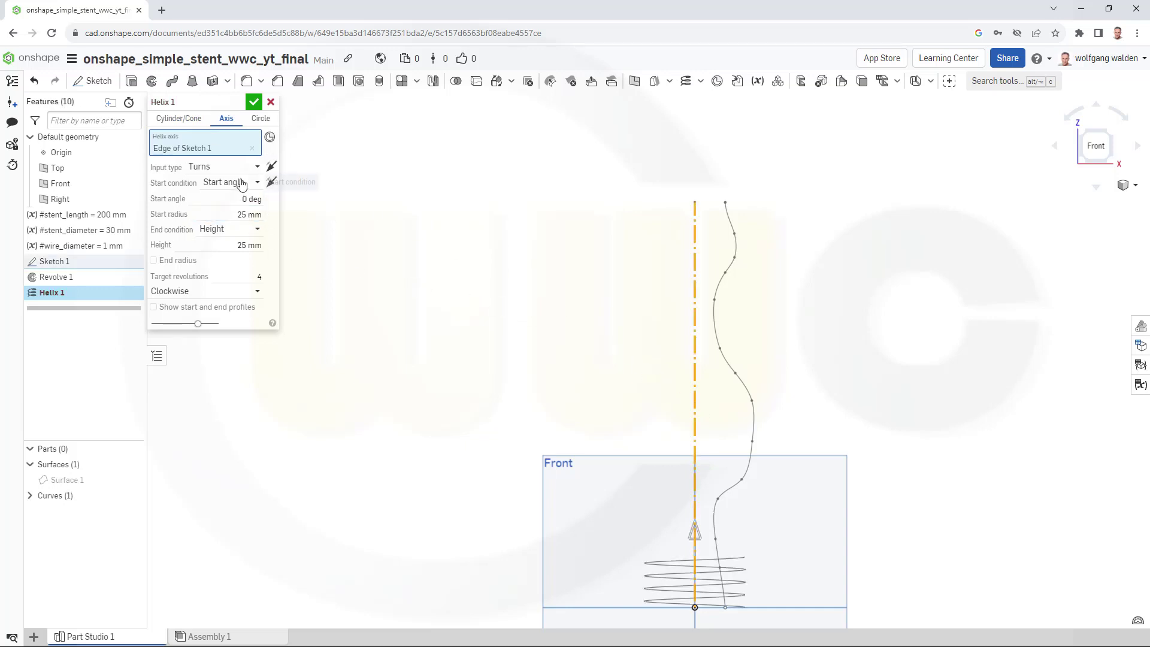
left_click(225, 246)
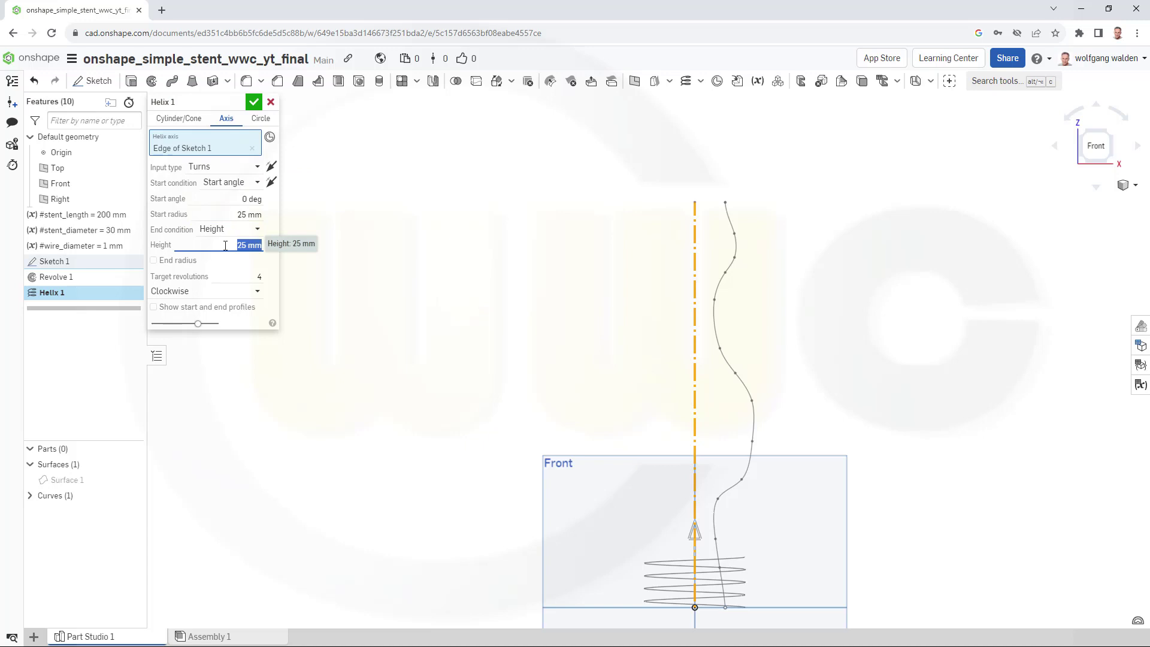
type("#stent")
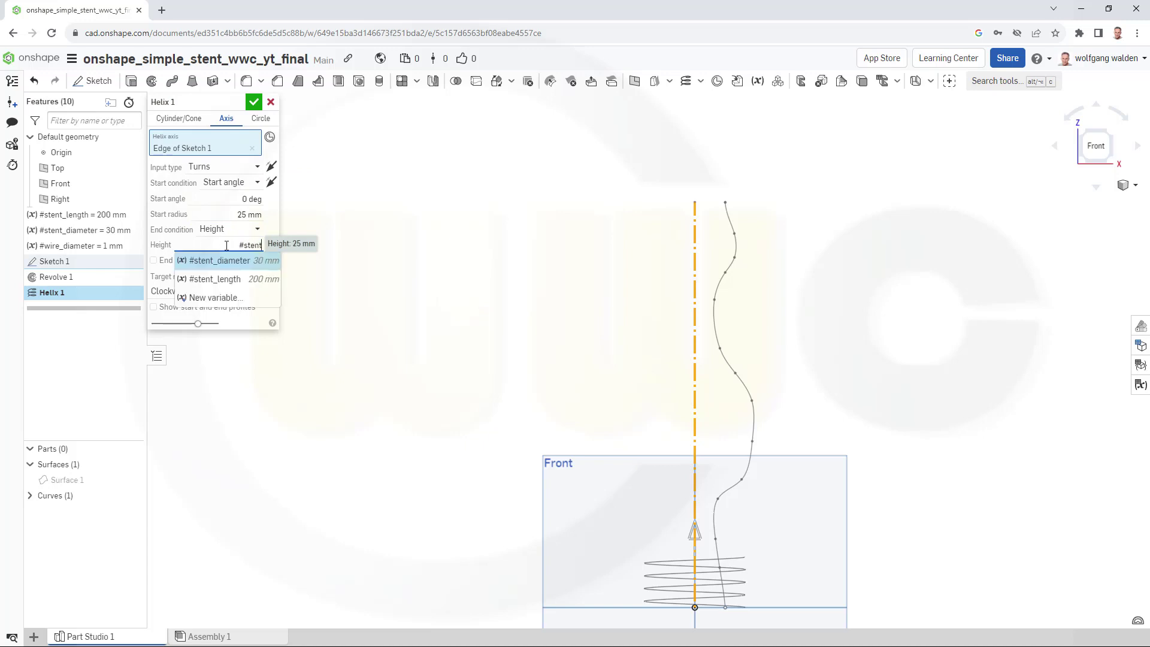
type("_lengt")
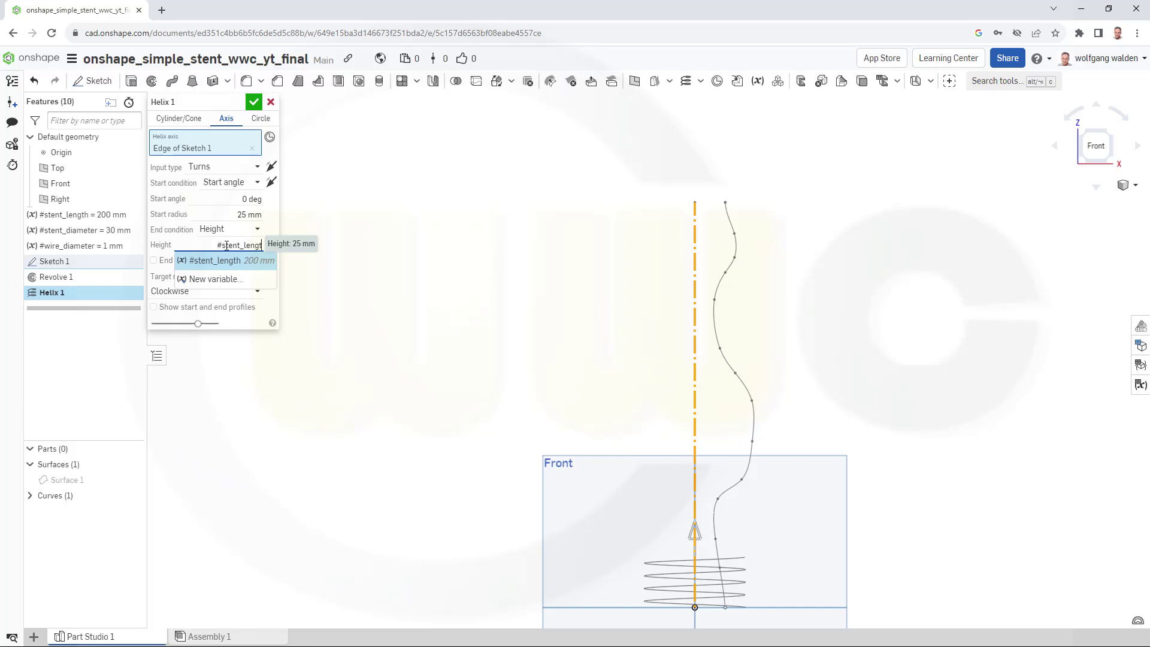
type("h")
key("Return")
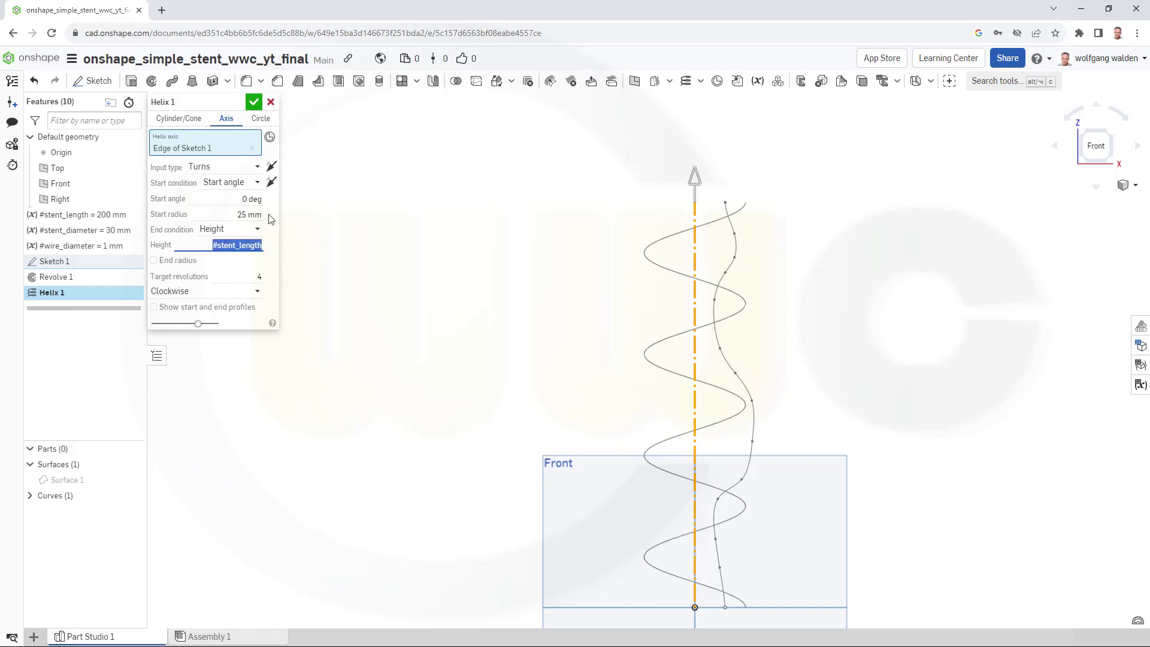
Step: Enter a start radius based on #stent_diameter and set the helix to 10 revolutions
left_click(235, 215)
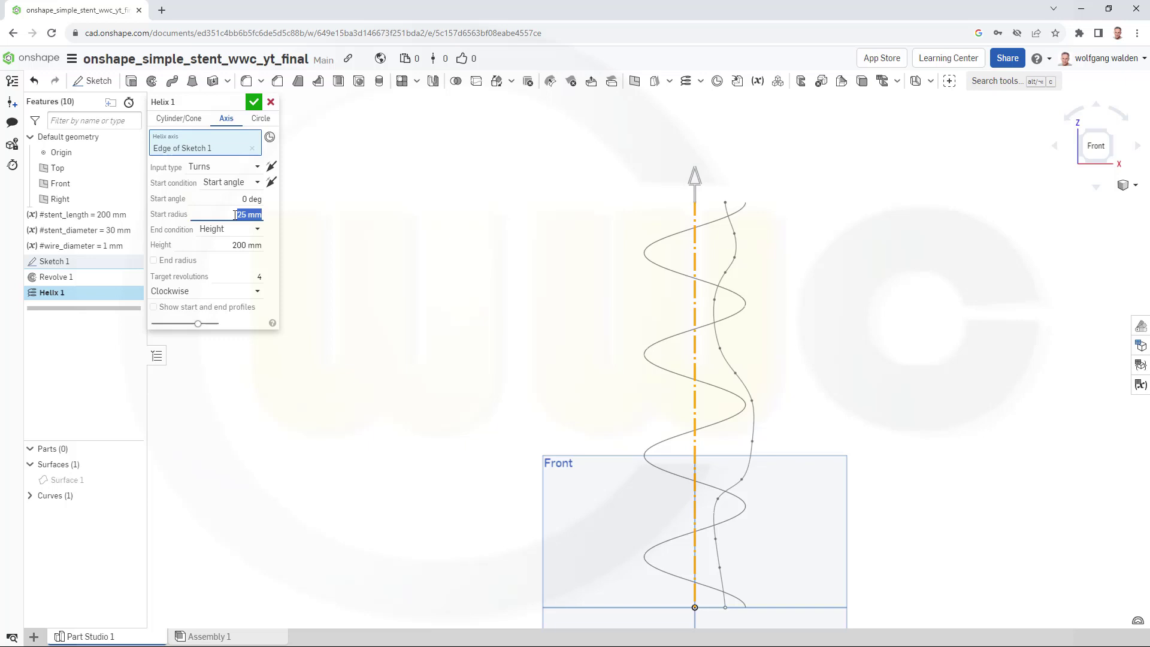
type("stent")
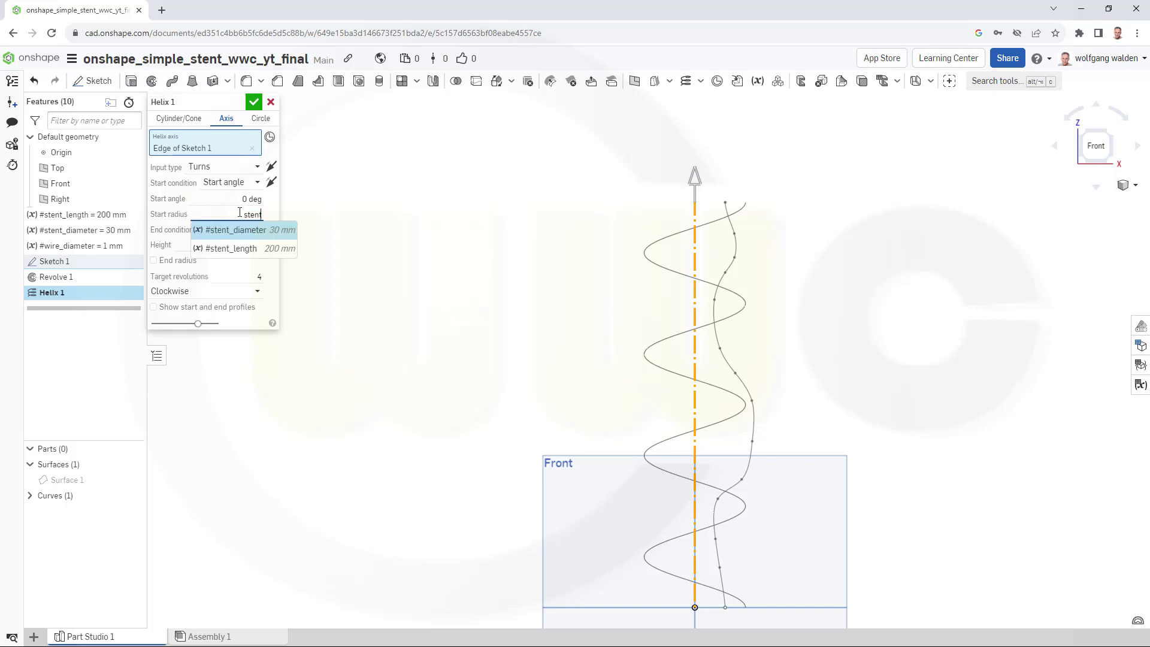
type("_d")
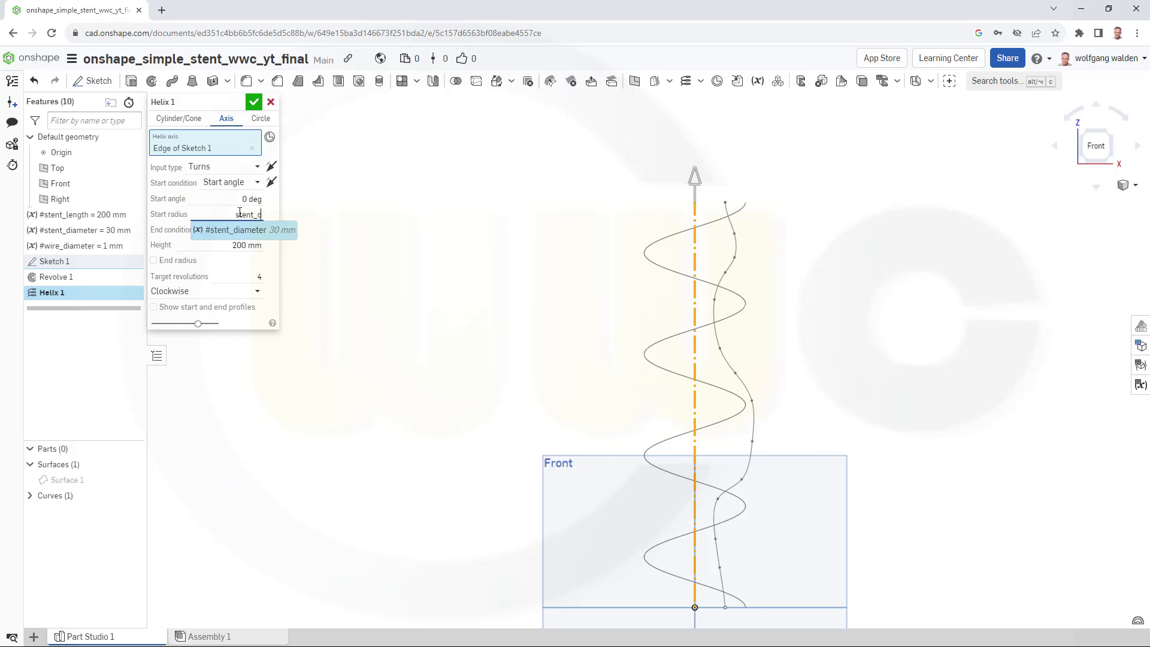
type("iameter")
key("Home")
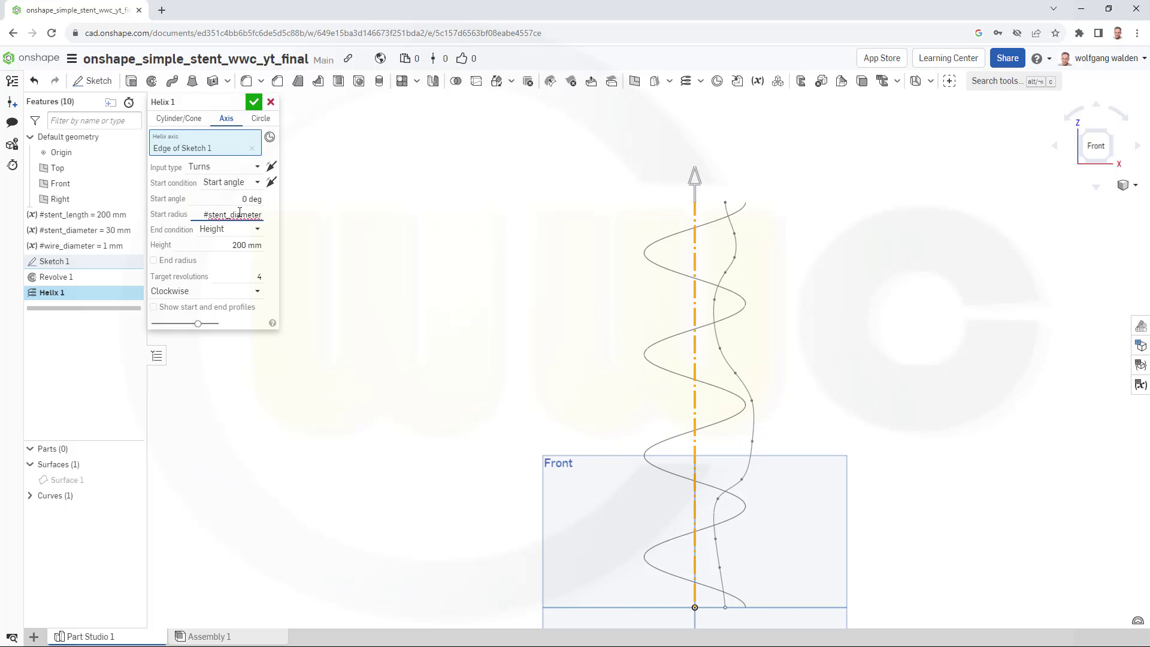
type("#")
key("End")
type("/2")
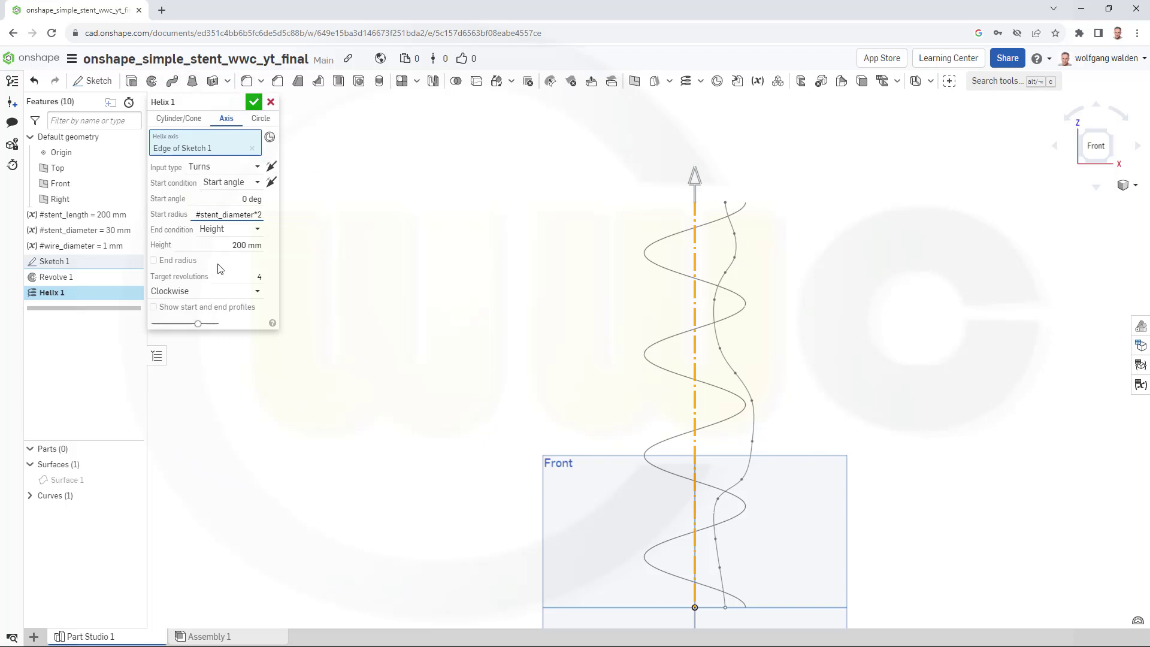
left_click(227, 276)
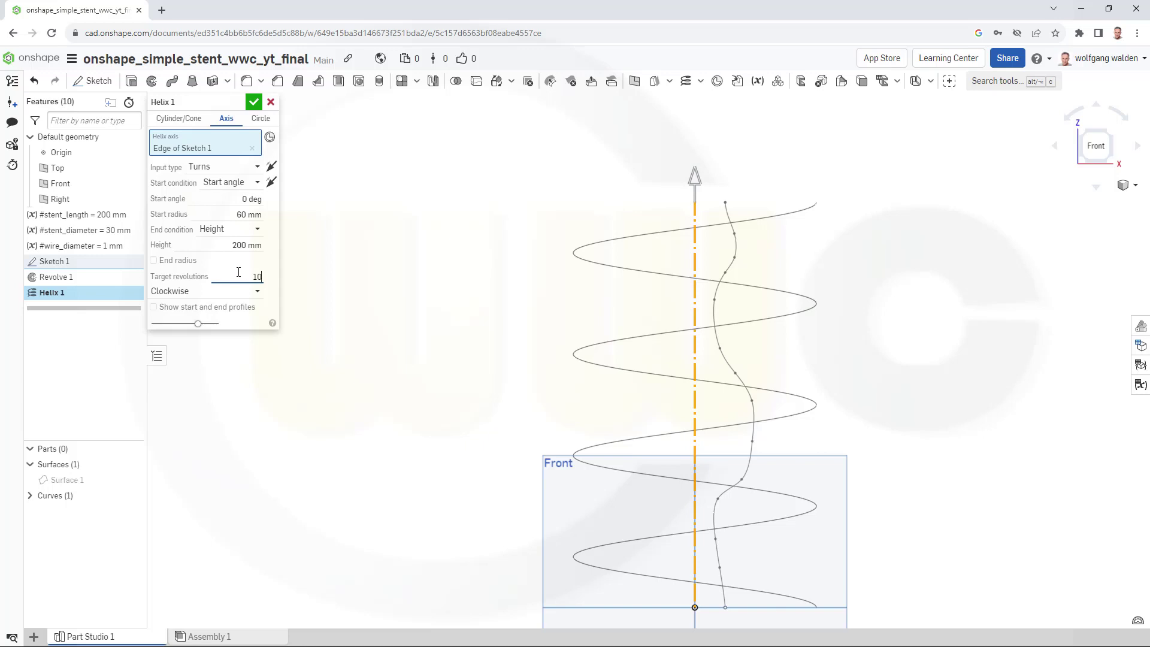
key("Tab")
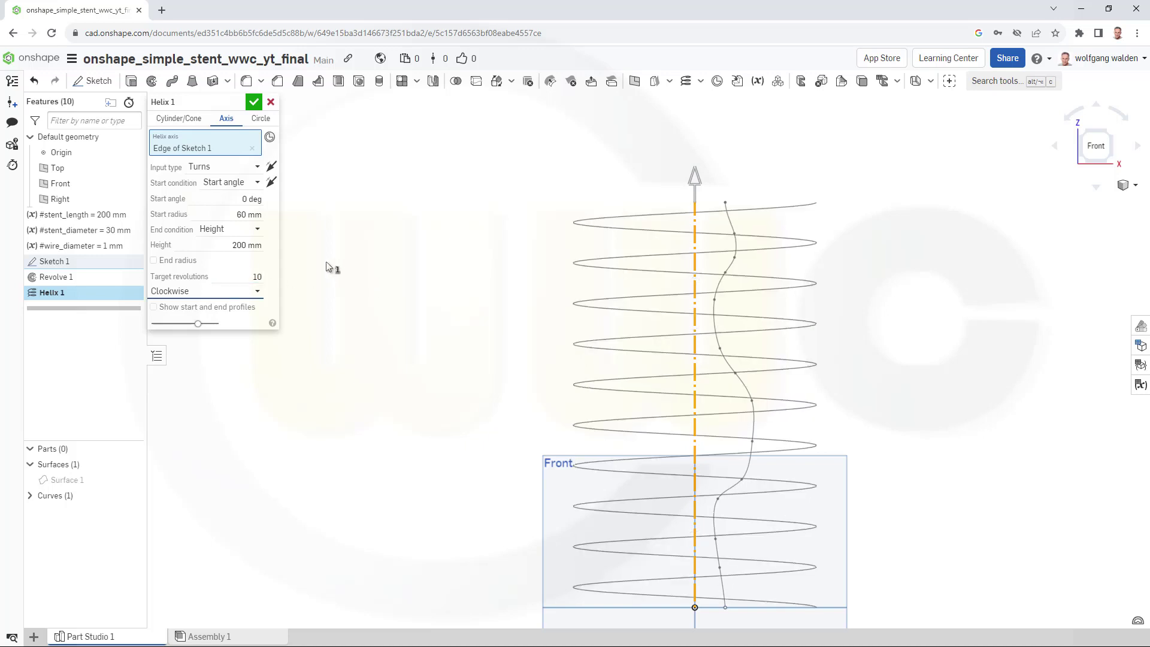
Step: Confirm Helix 1, then sketch a Front-plane line from the origin to the helix's bottom end
left_click(253, 103)
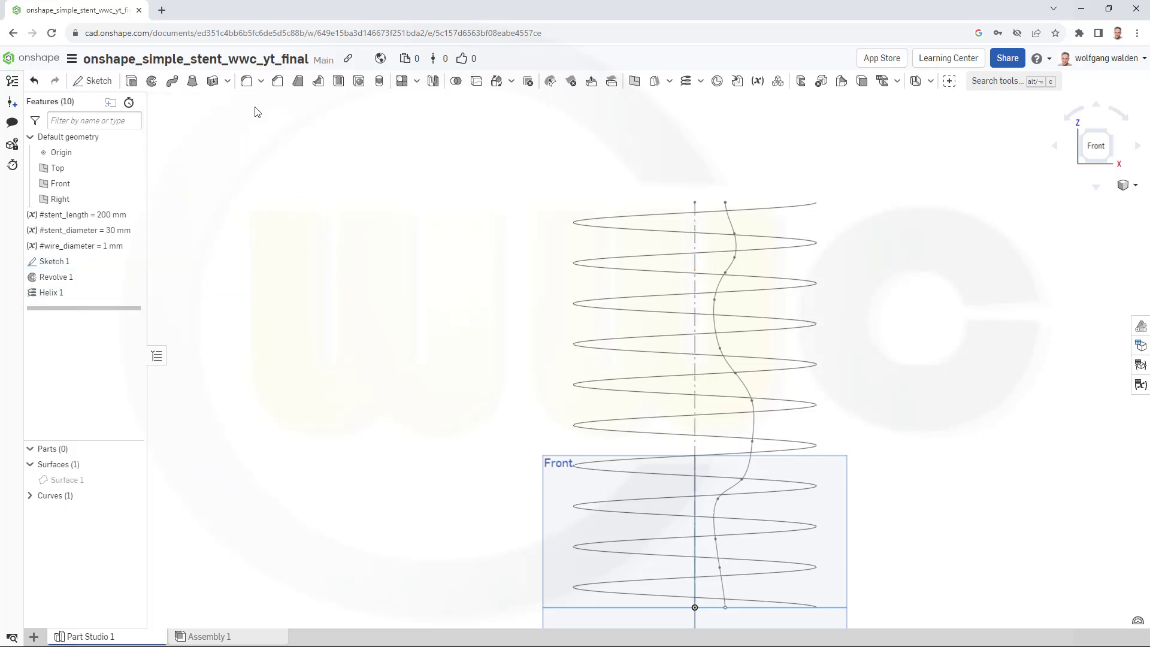
scroll(458, 276, "down", 1)
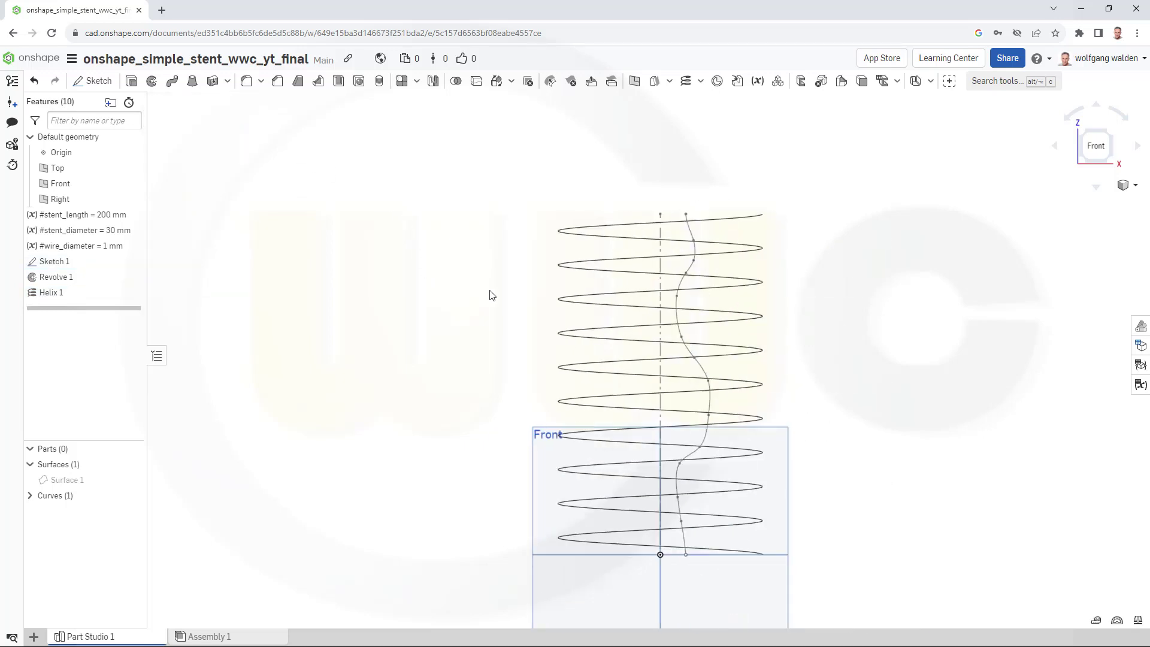
left_click(91, 81)
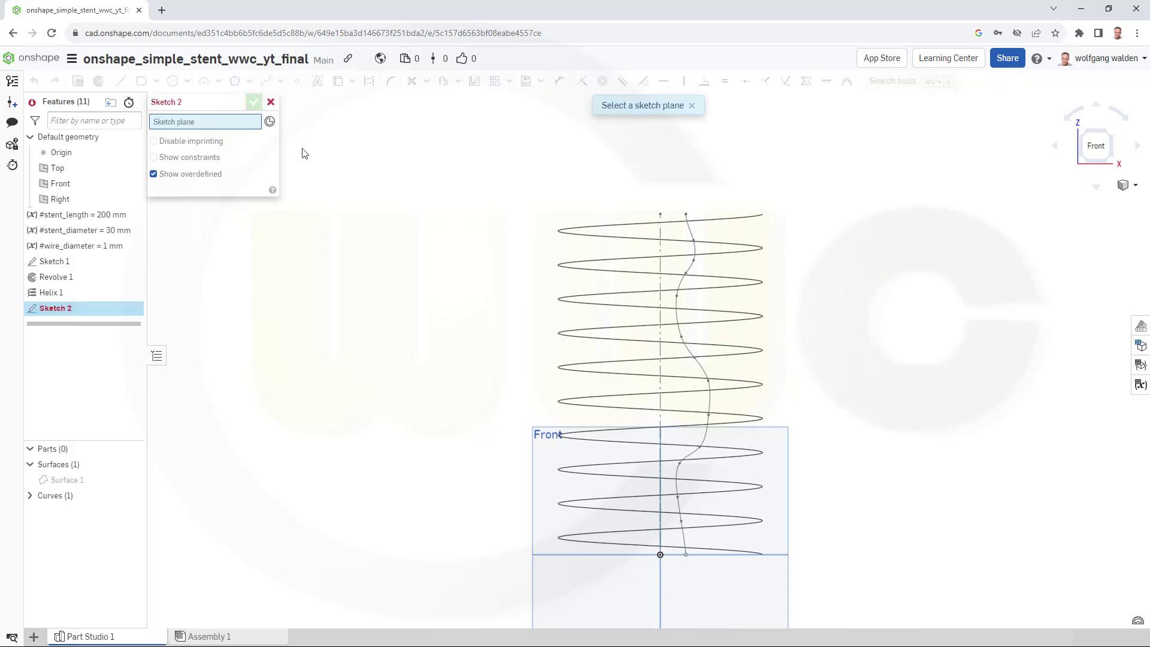
left_click(789, 467)
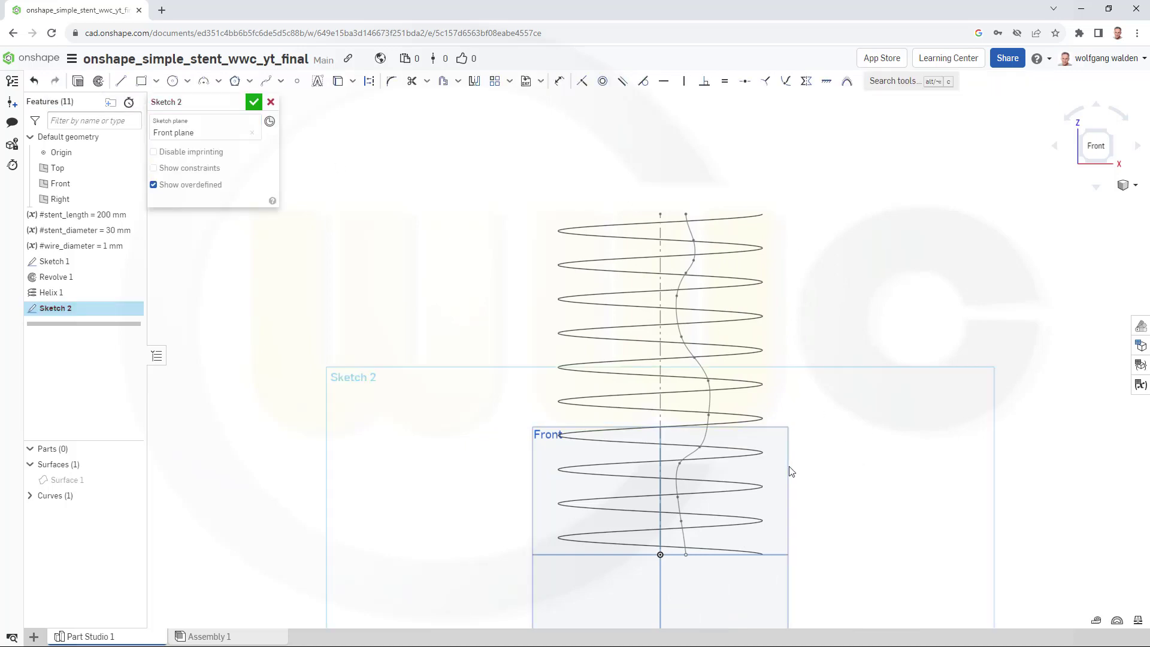
left_click(369, 83)
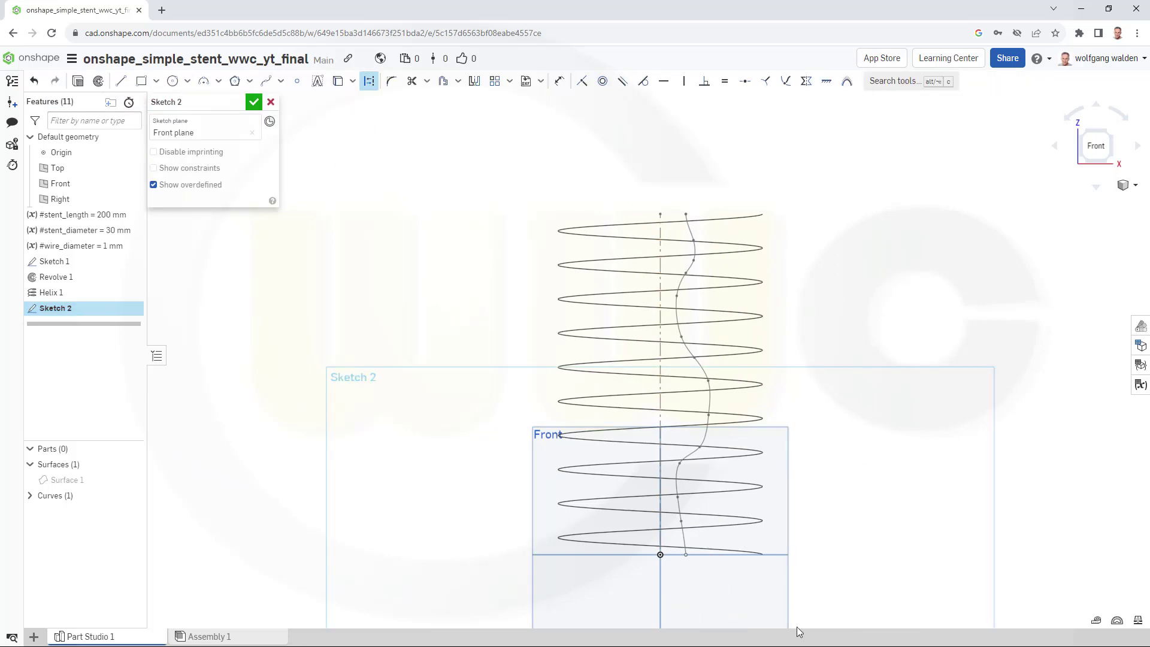
left_click(763, 556)
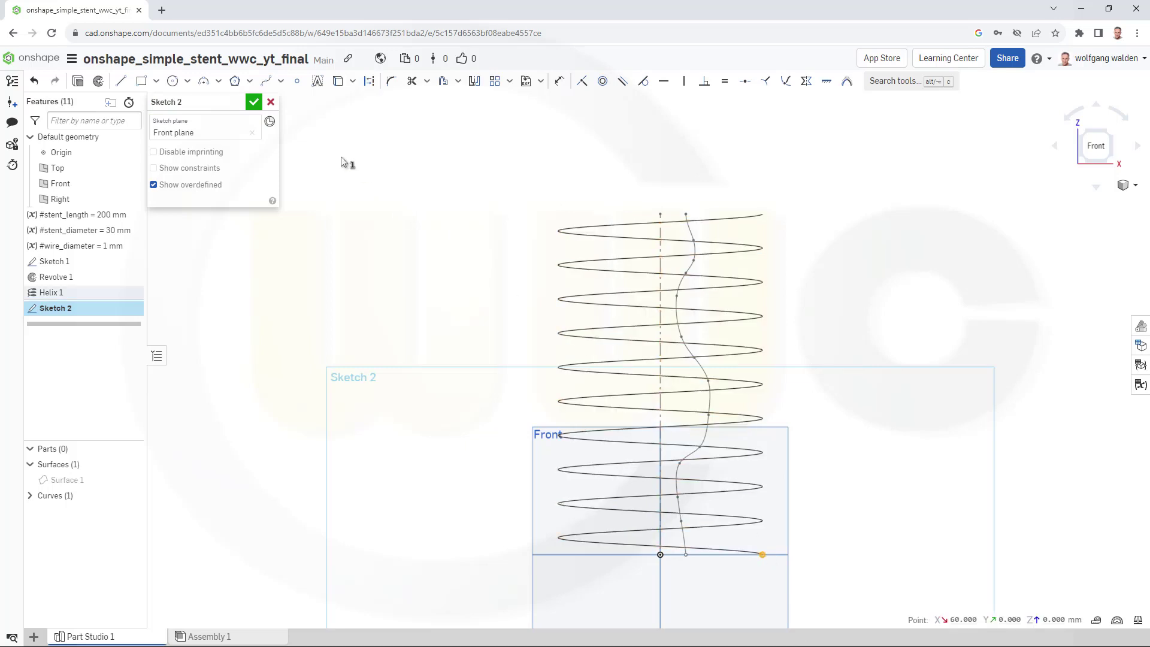
left_click(120, 81)
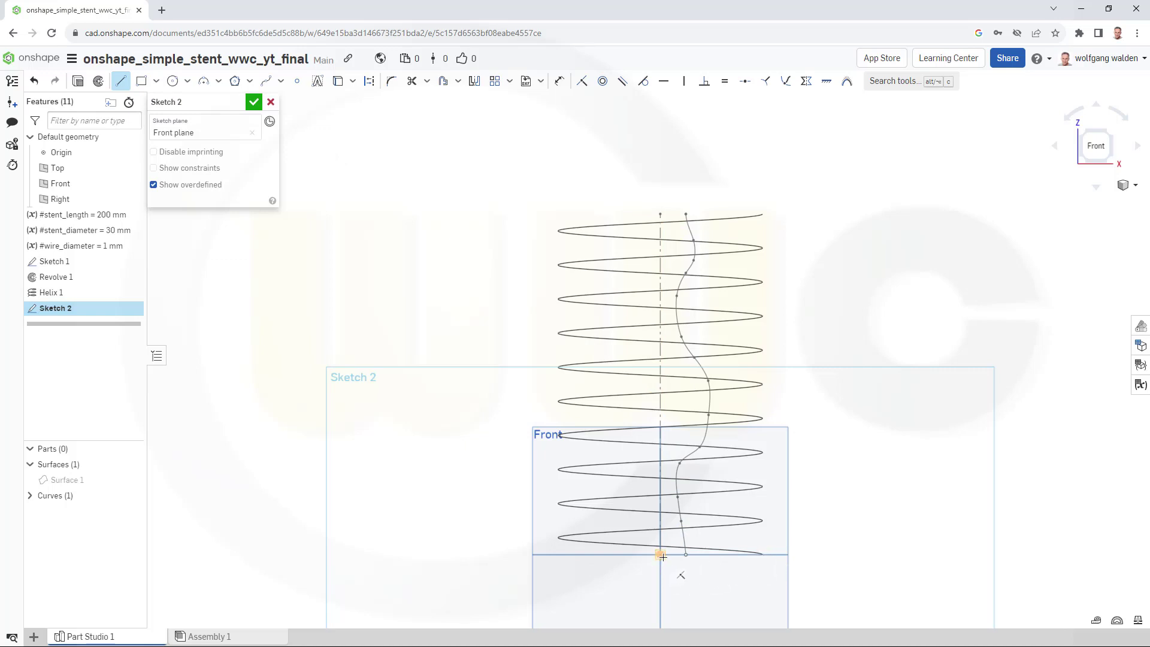
left_click(660, 555)
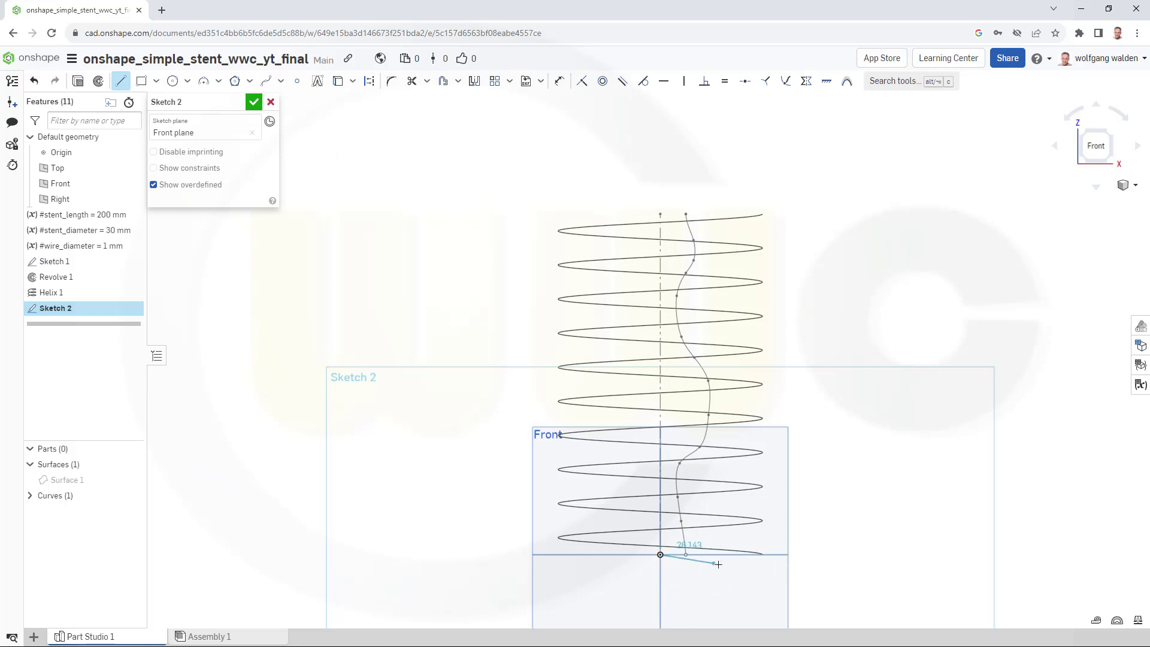
left_click(761, 554)
key("Escape")
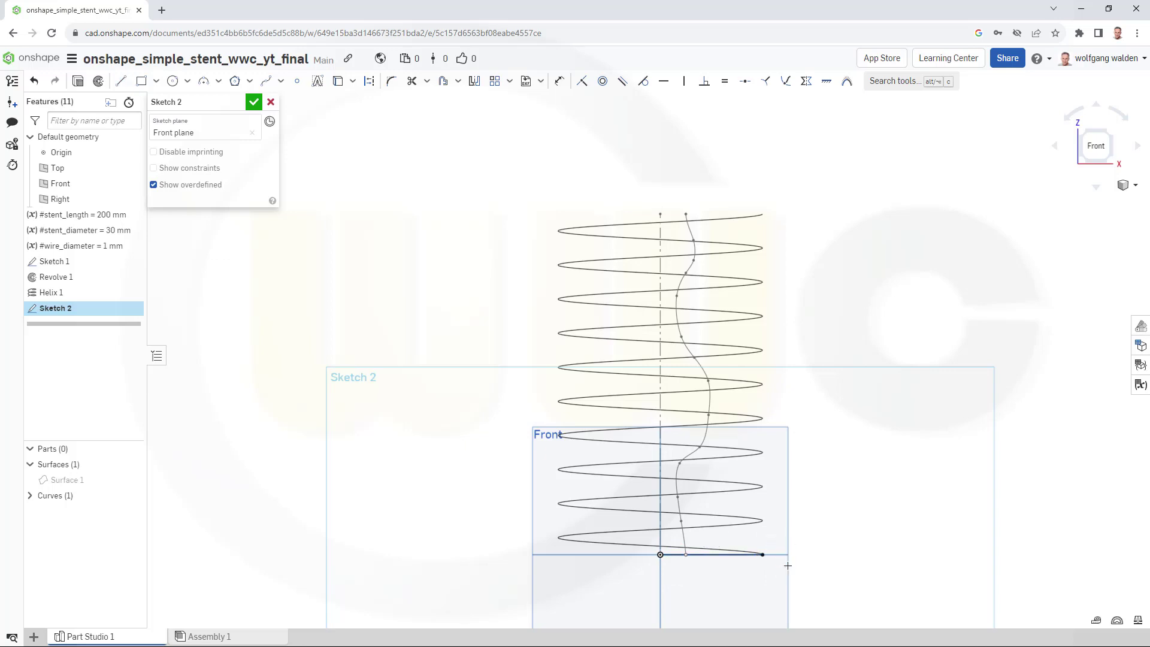
left_click(253, 103)
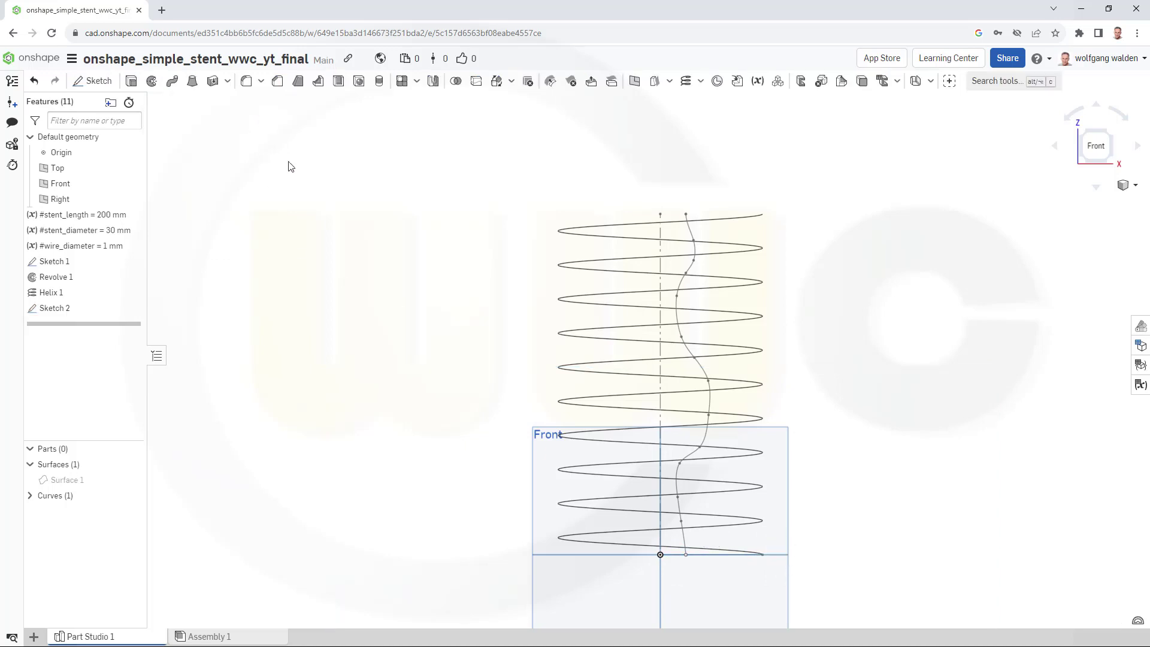
Step: Sweep the Sketch 2 line along Helix 1 into a surface and hide Surface 2
mouse_move(475, 308)
right_mouse_down()
mouse_move(482, 324)
mouse_move(467, 327)
right_mouse_up()
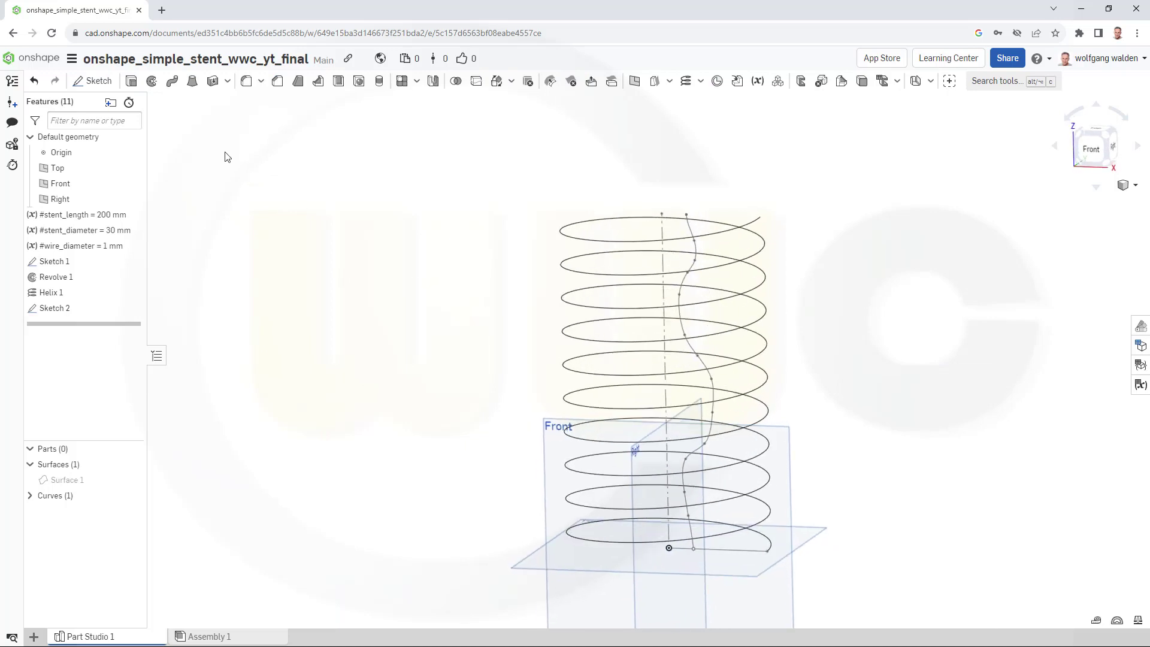
left_click(171, 80)
left_click(244, 118)
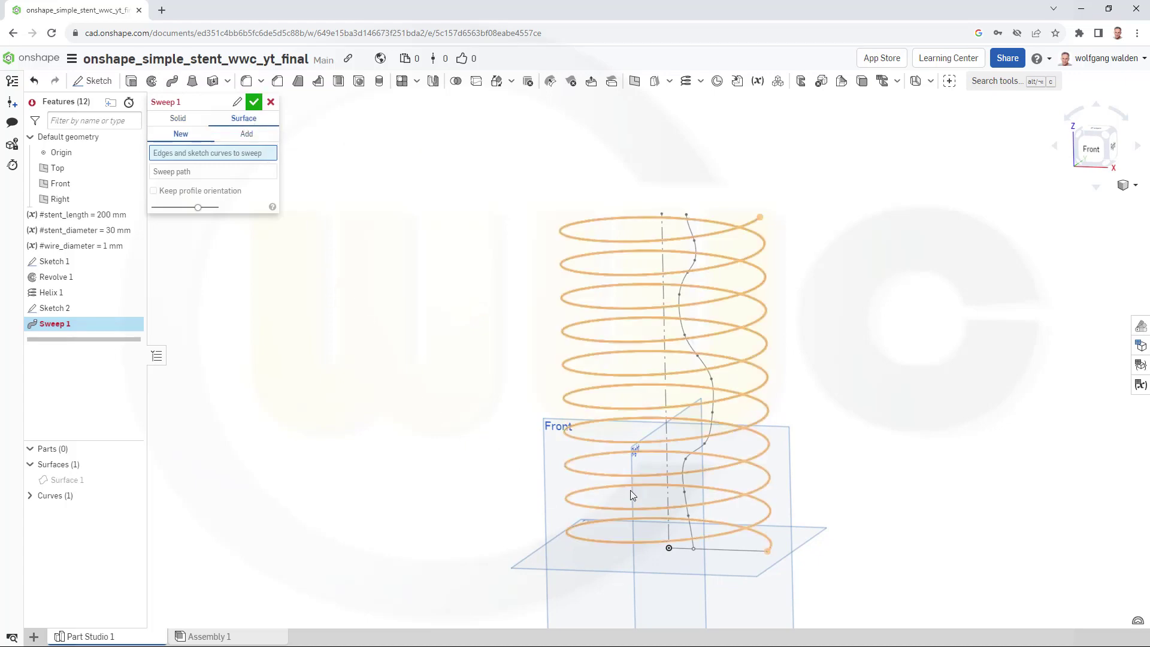
left_click(727, 552)
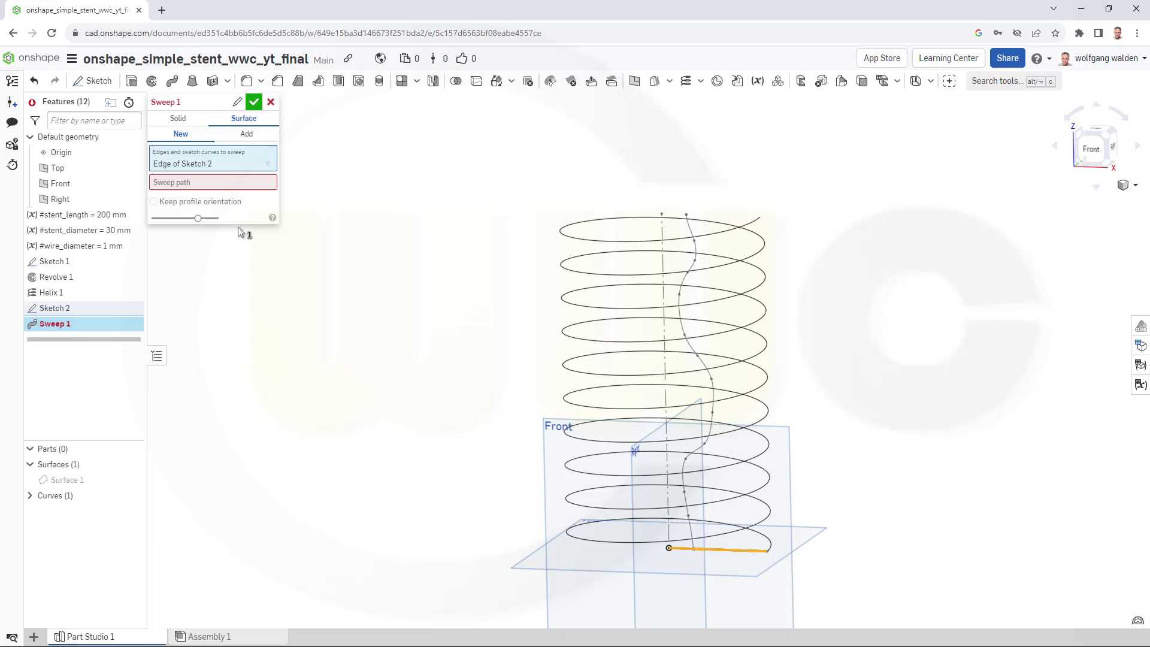
left_click(183, 183)
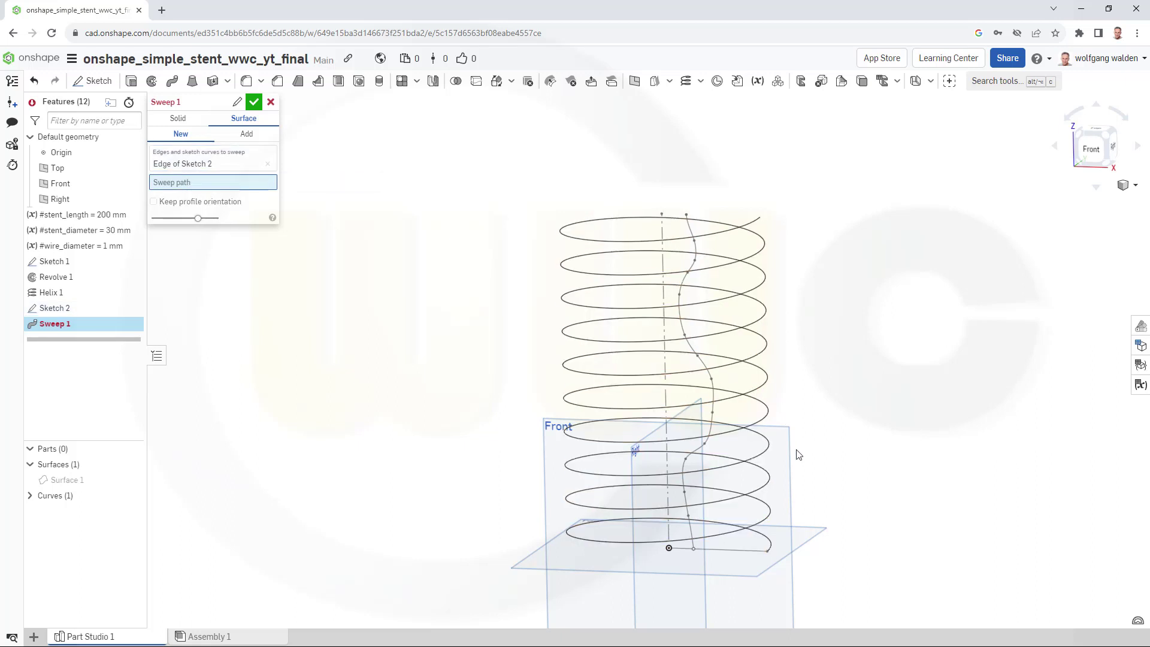
left_click(766, 536)
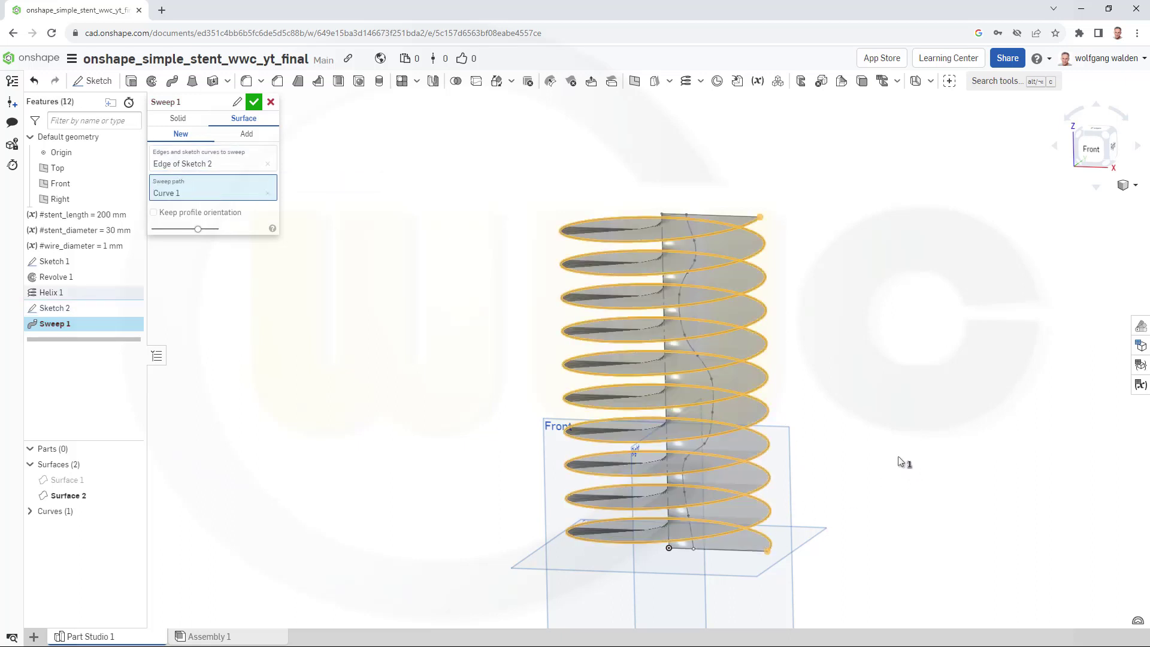
left_click(254, 102)
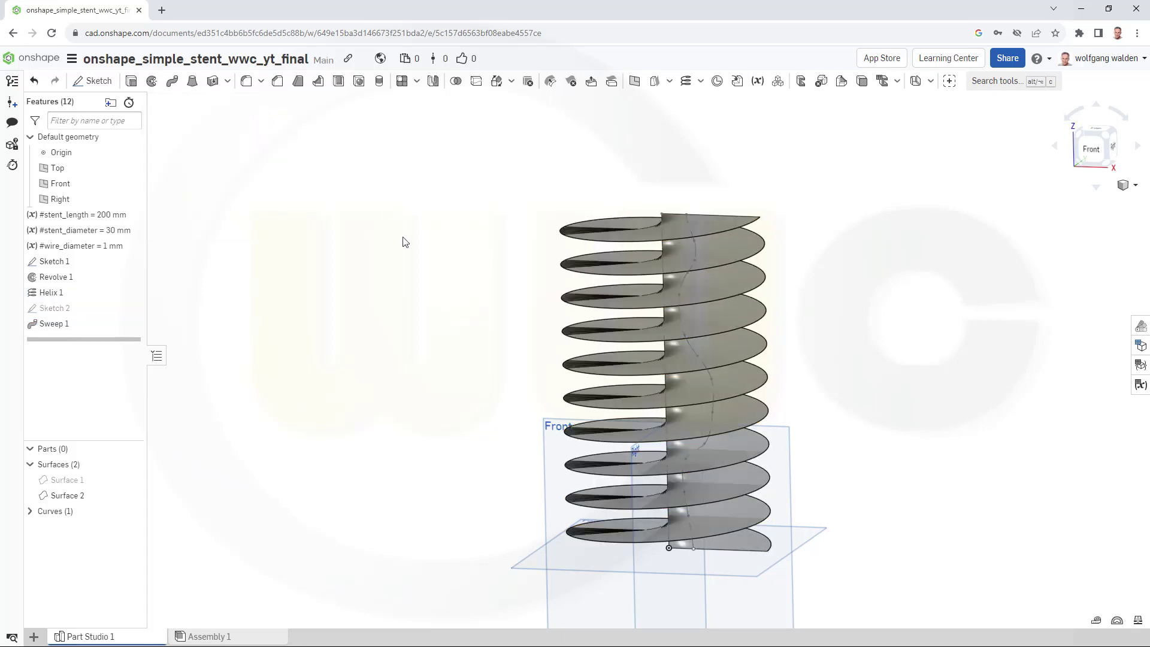
left_click(133, 495)
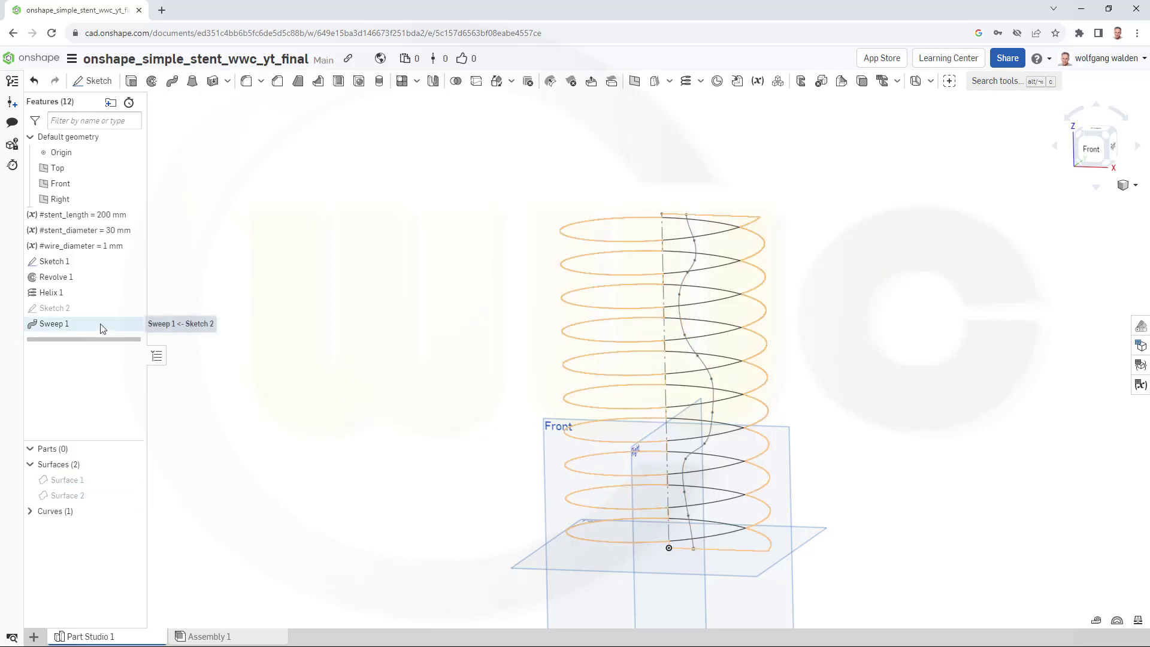
Step: Show the revolved tube again and extend its top edge by 5 mm with Move boundary
left_click(132, 479)
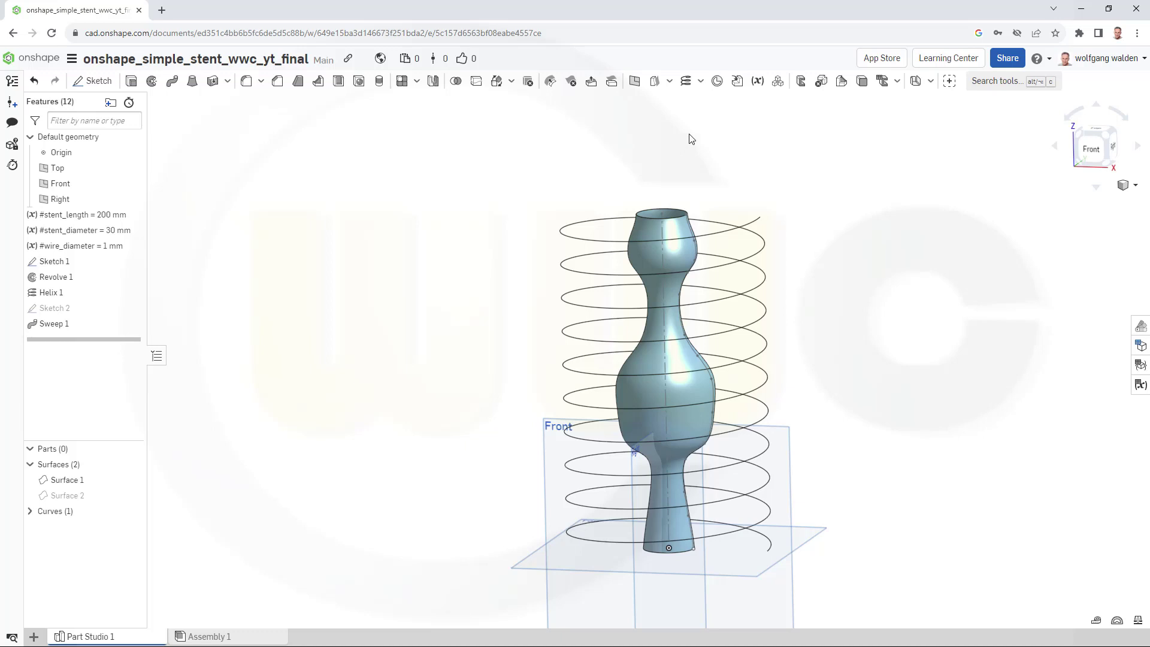
left_click(699, 82)
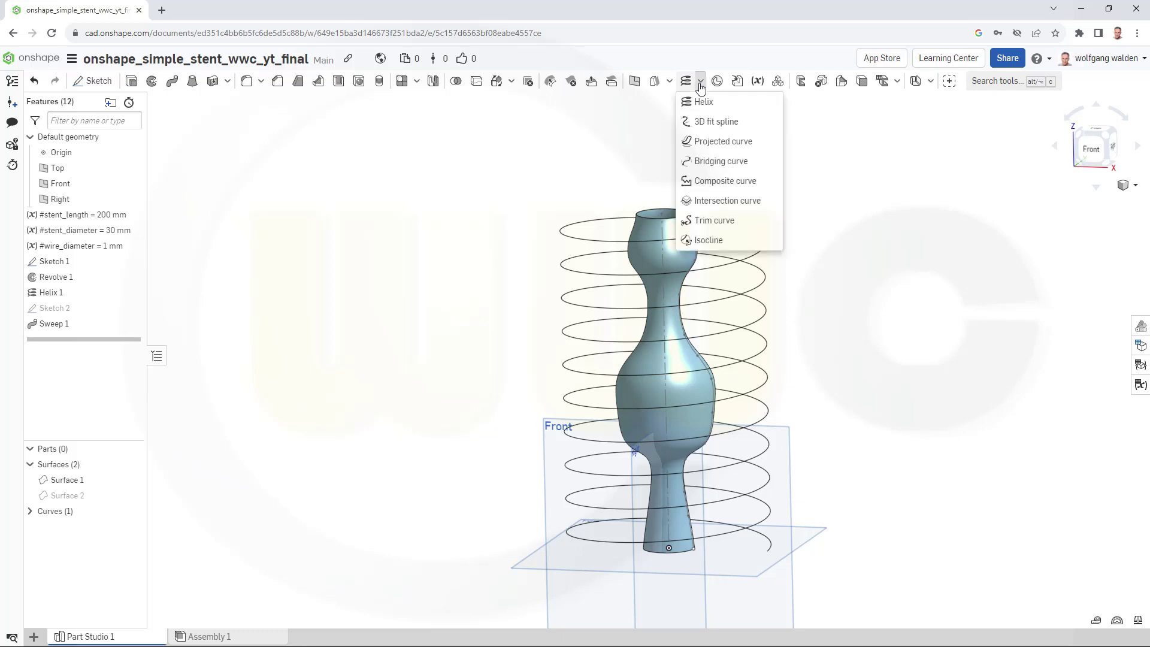
left_click(669, 82)
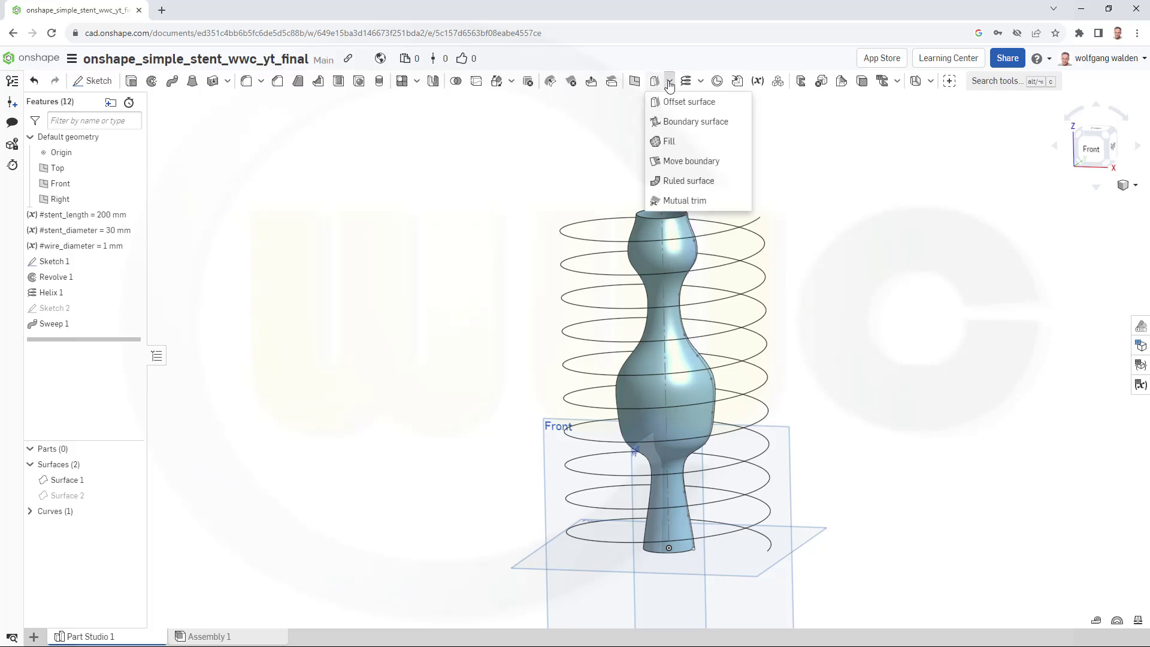
left_click(695, 161)
left_click(673, 225)
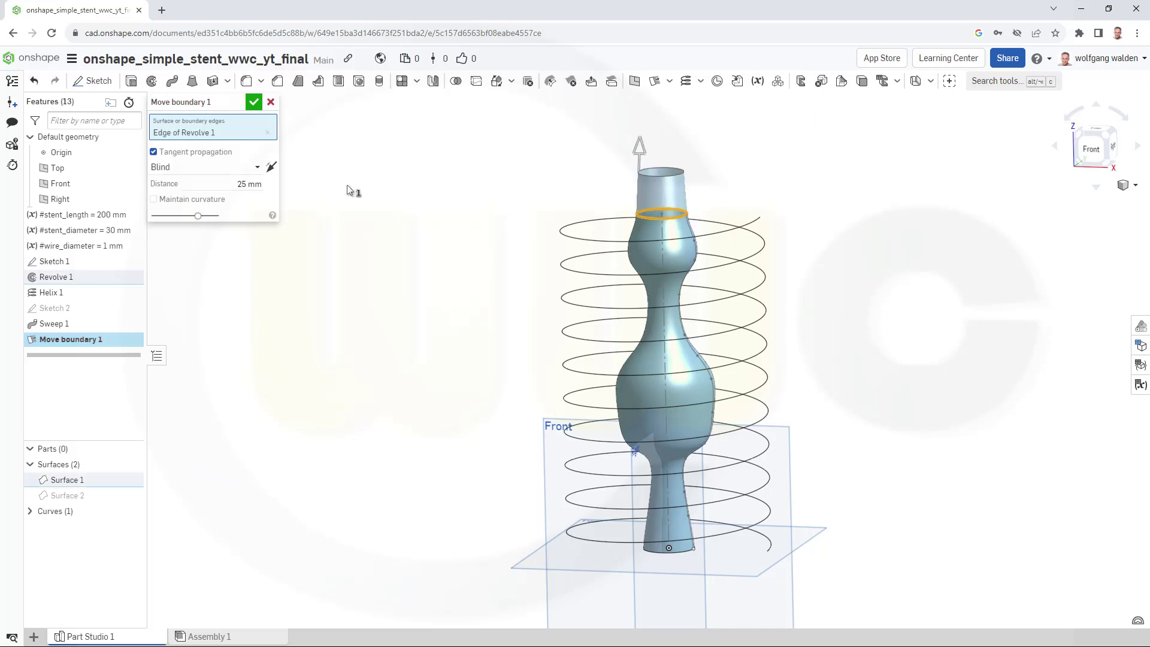
type("5")
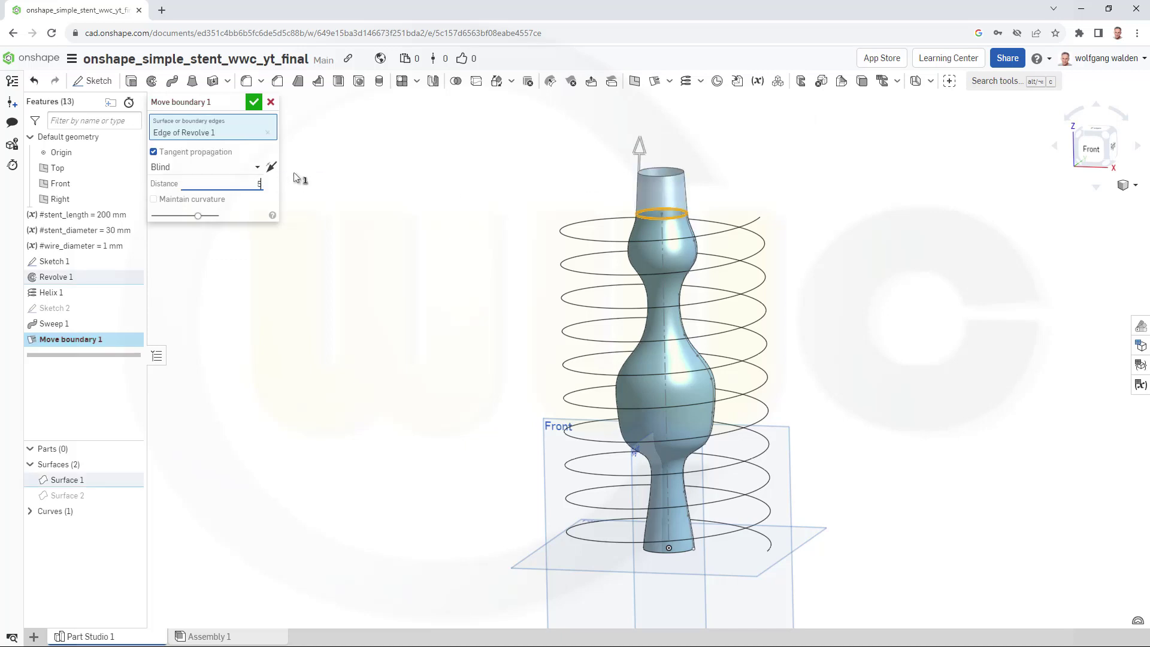
key("Return")
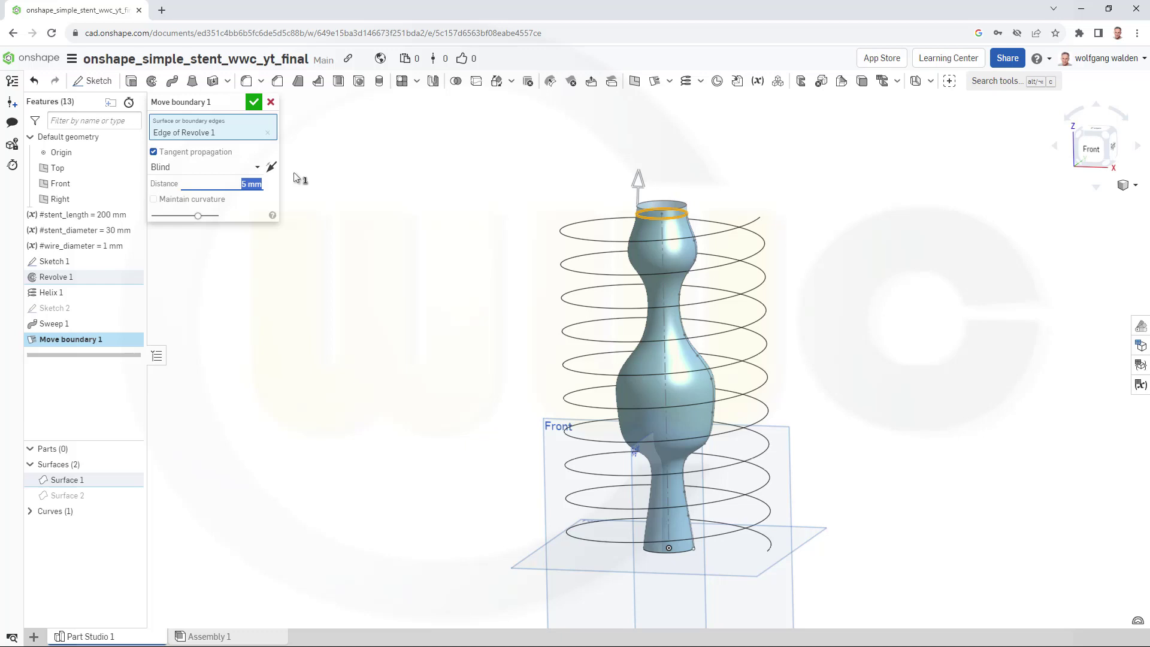
left_click(254, 102)
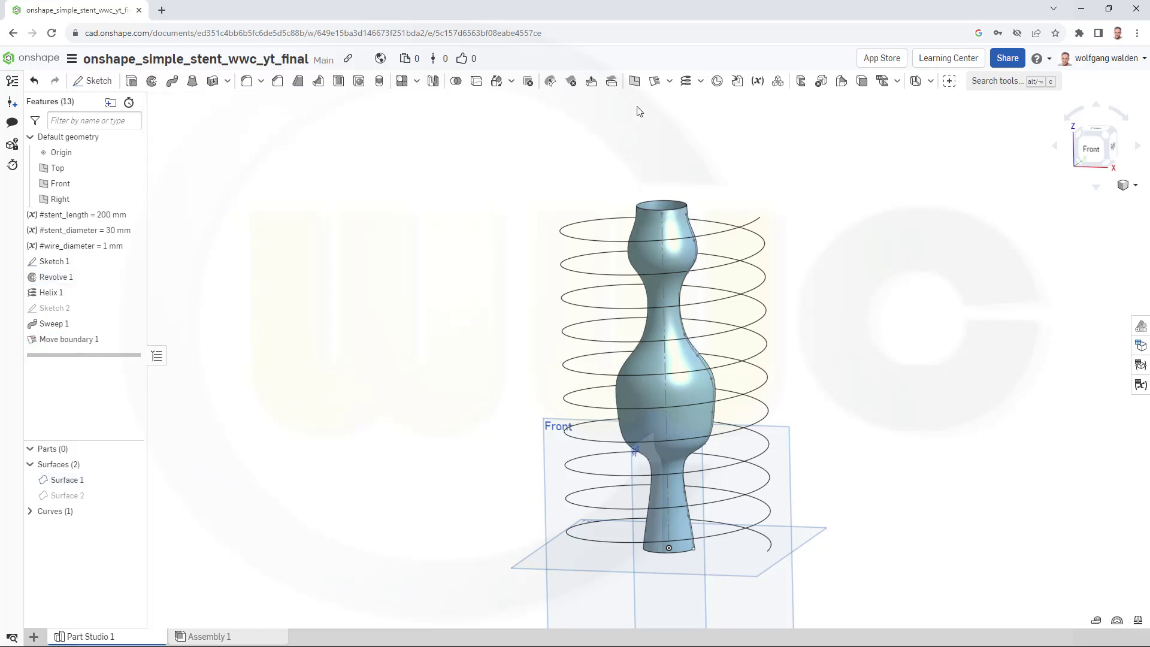
Step: Extend the tube's bottom edge by 5 mm with a second Move boundary
left_click(654, 81)
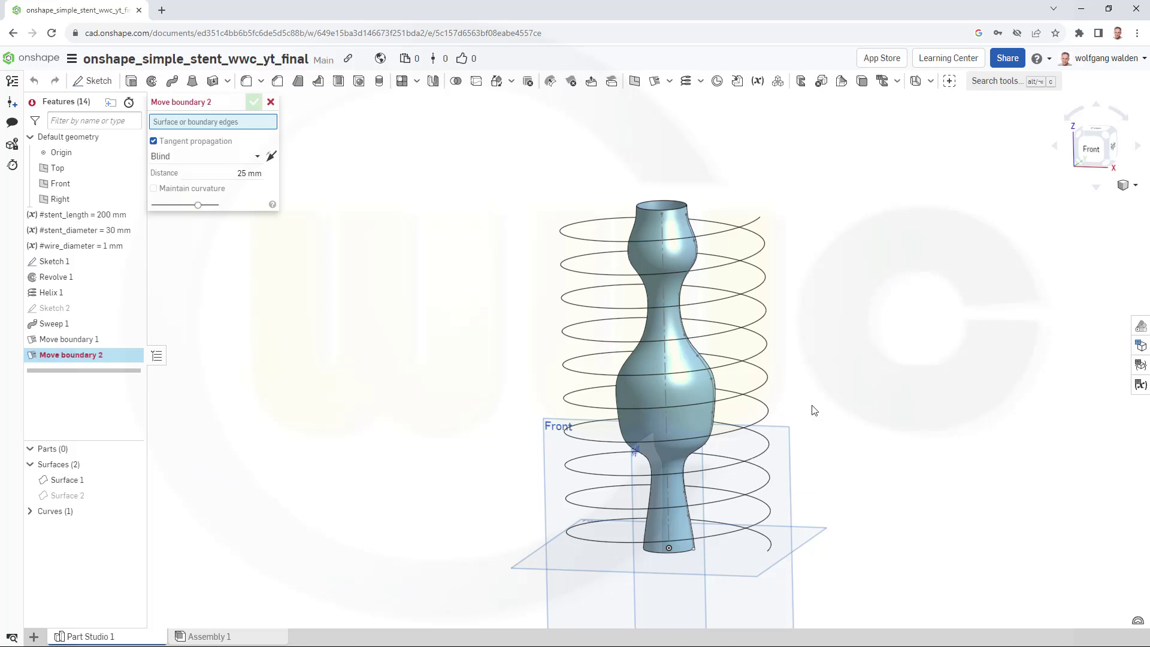
left_click(683, 552)
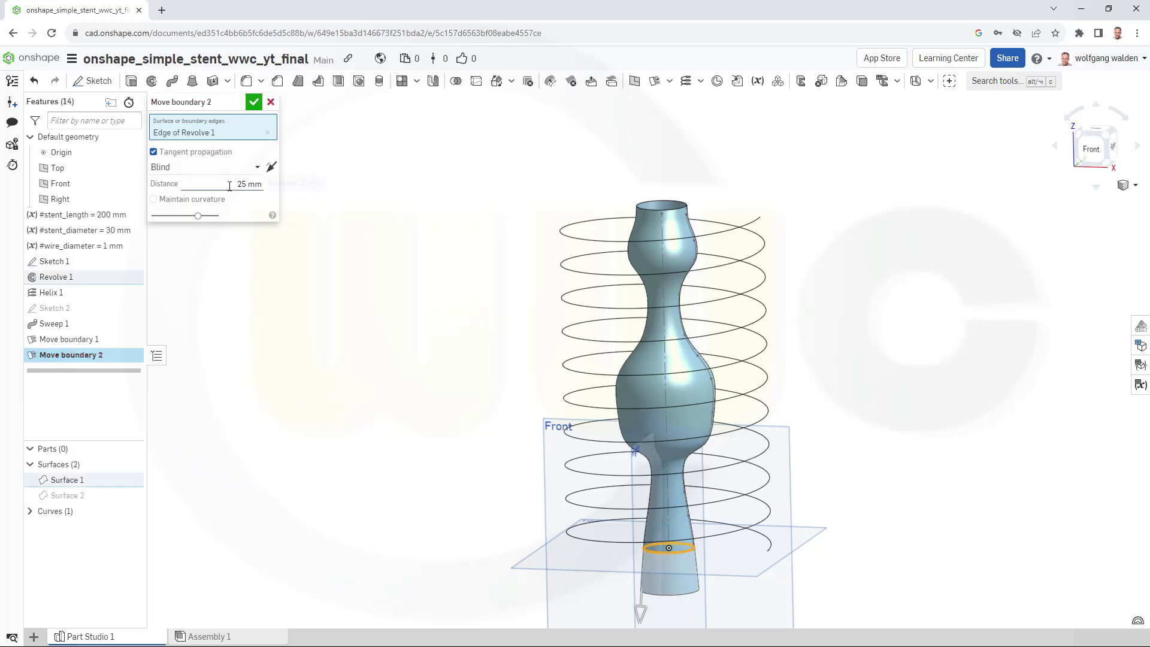
left_click_drag(251, 183, 295, 193)
type("5")
left_click(254, 102)
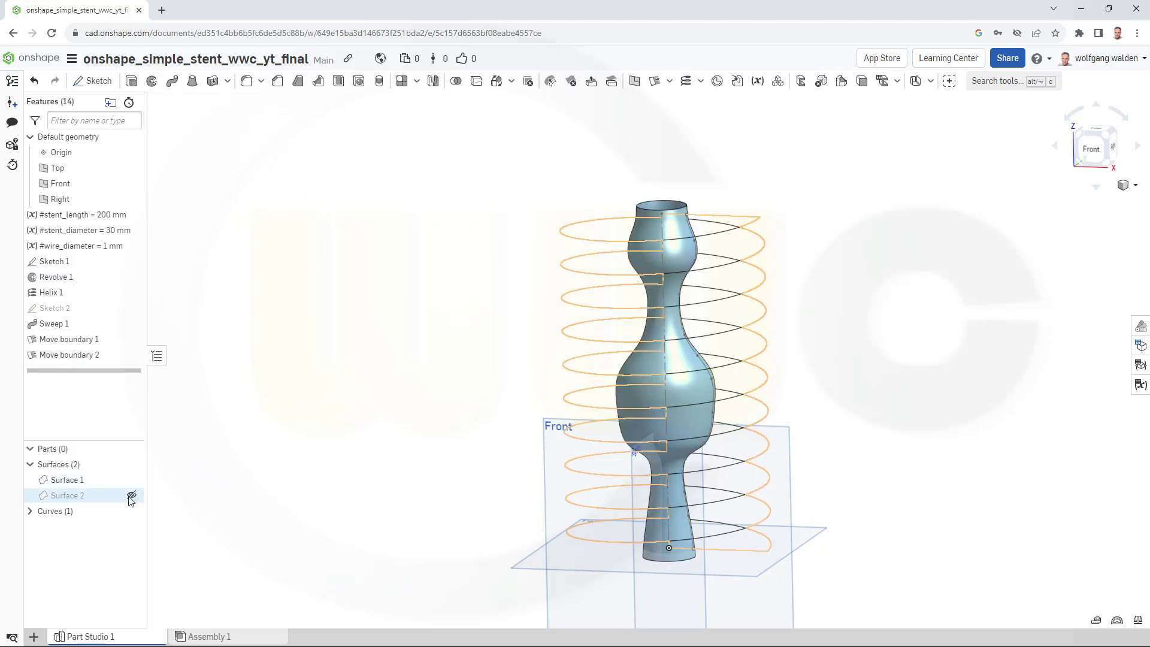
Step: Show Surface 2 and create Intersection curve 1 between the helical sweep and revolved tube
left_click(131, 496)
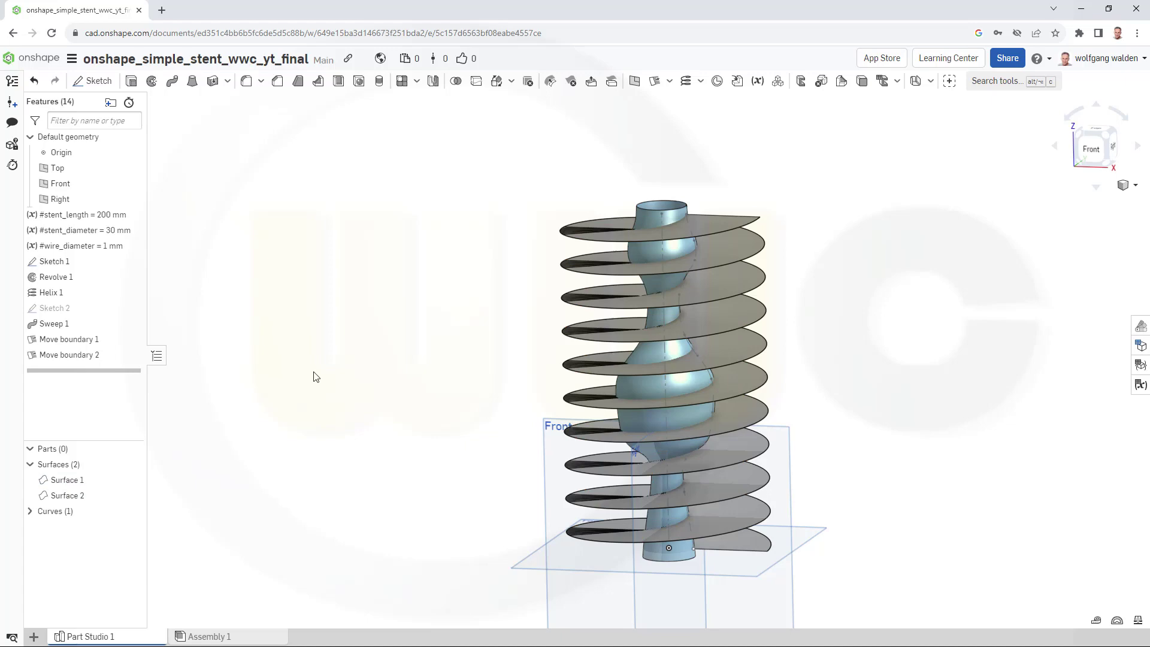
mouse_move(317, 376)
right_mouse_down()
mouse_move(315, 344)
mouse_move(329, 381)
right_mouse_up()
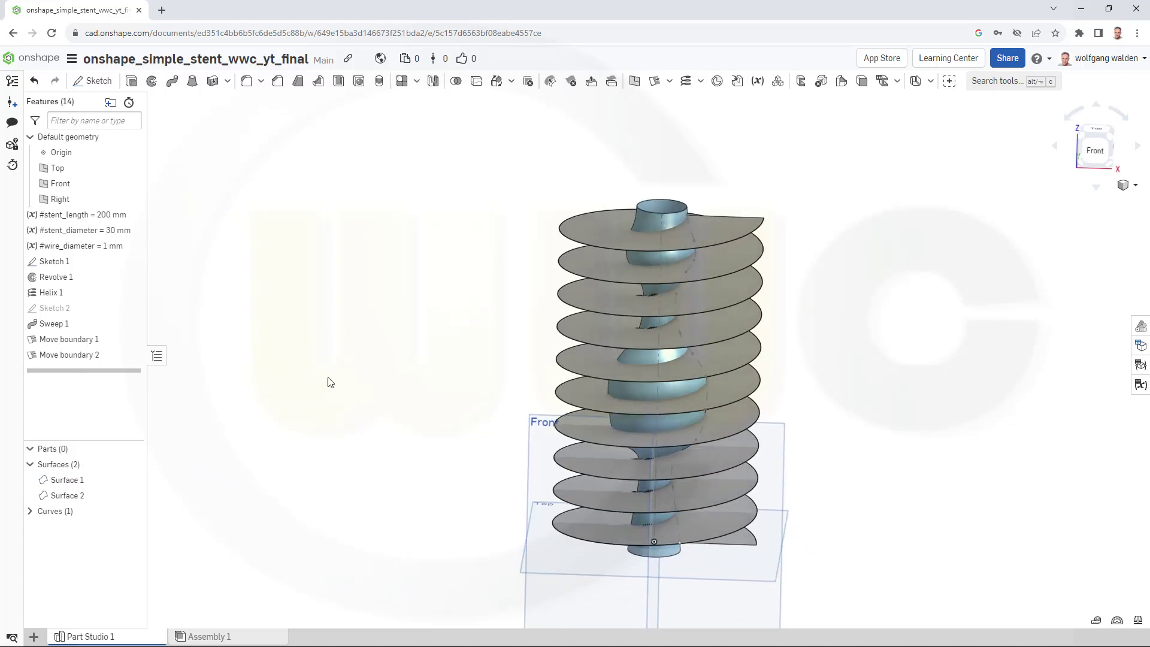
key("shift+7")
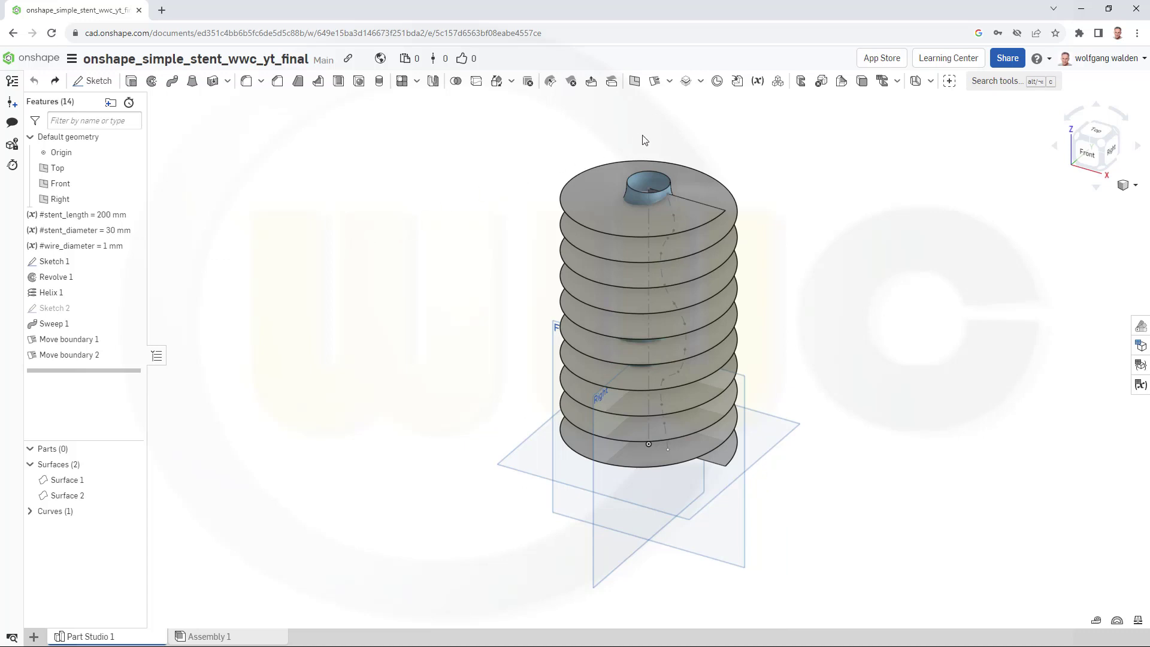
left_click(699, 82)
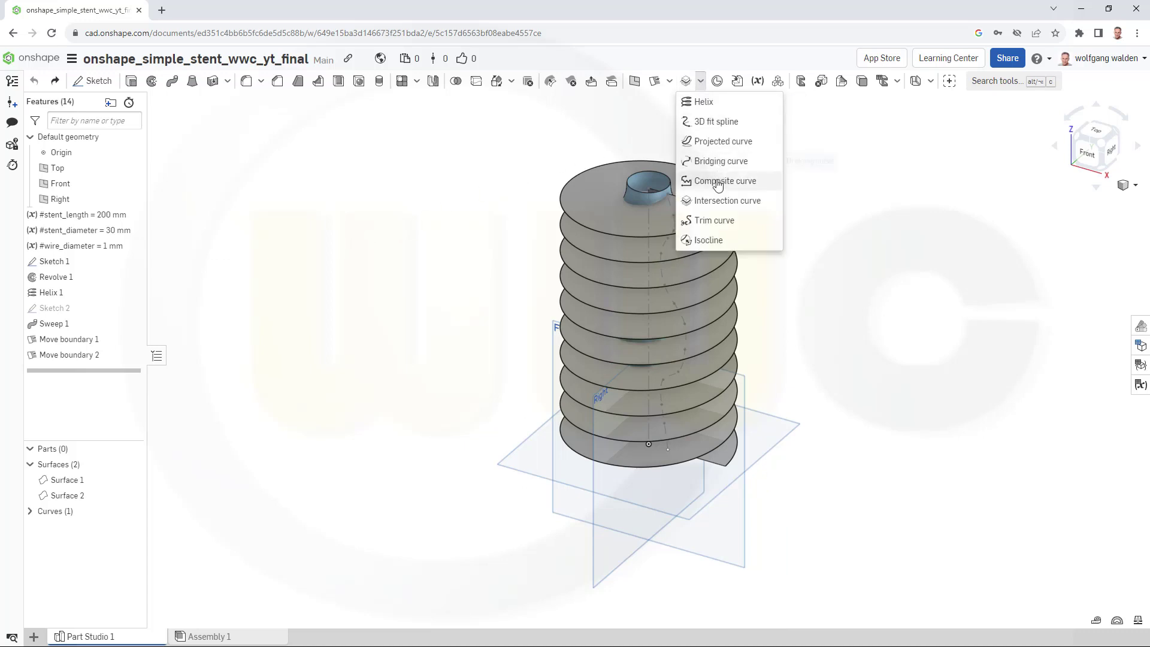
left_click(717, 203)
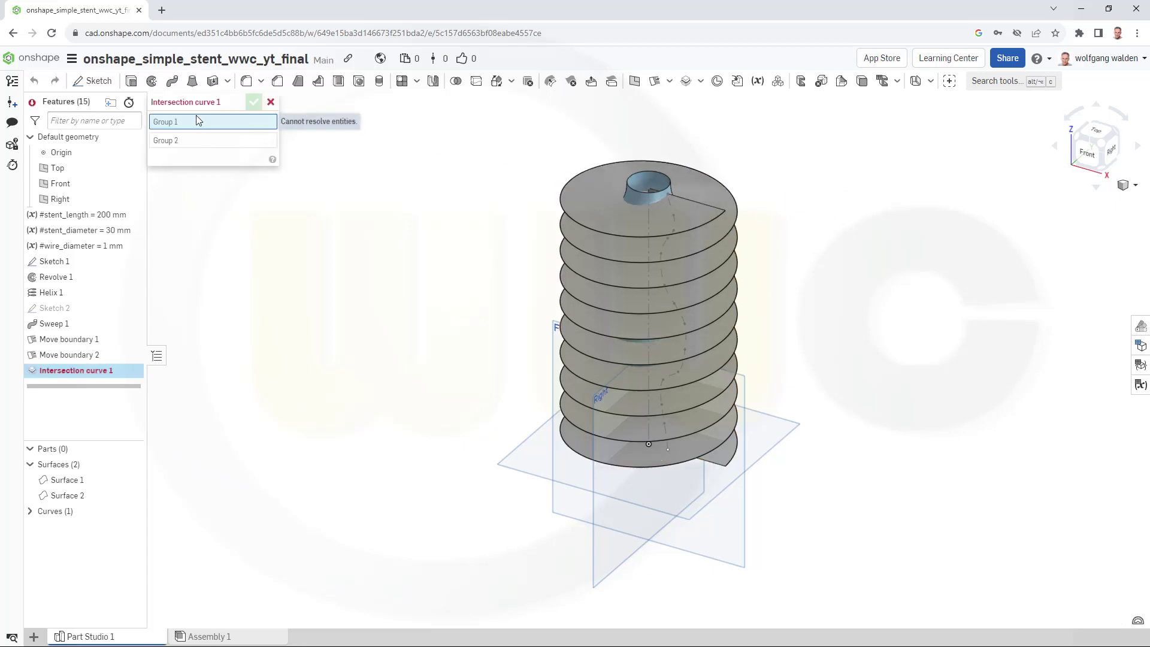
left_click(579, 199)
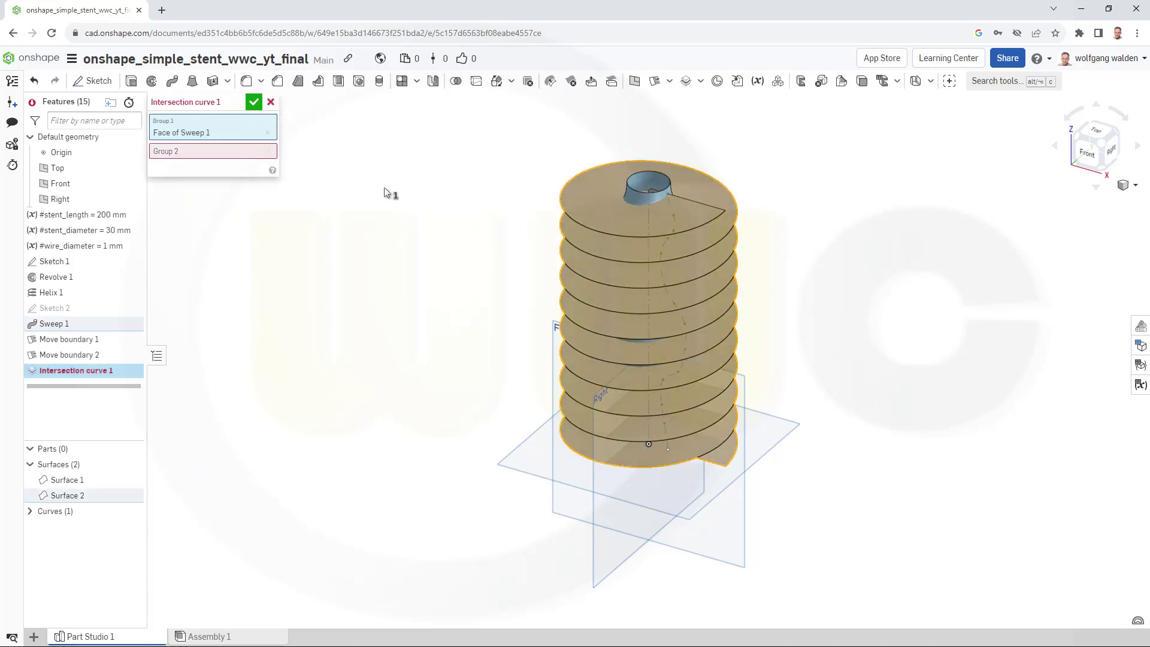
left_click(645, 204)
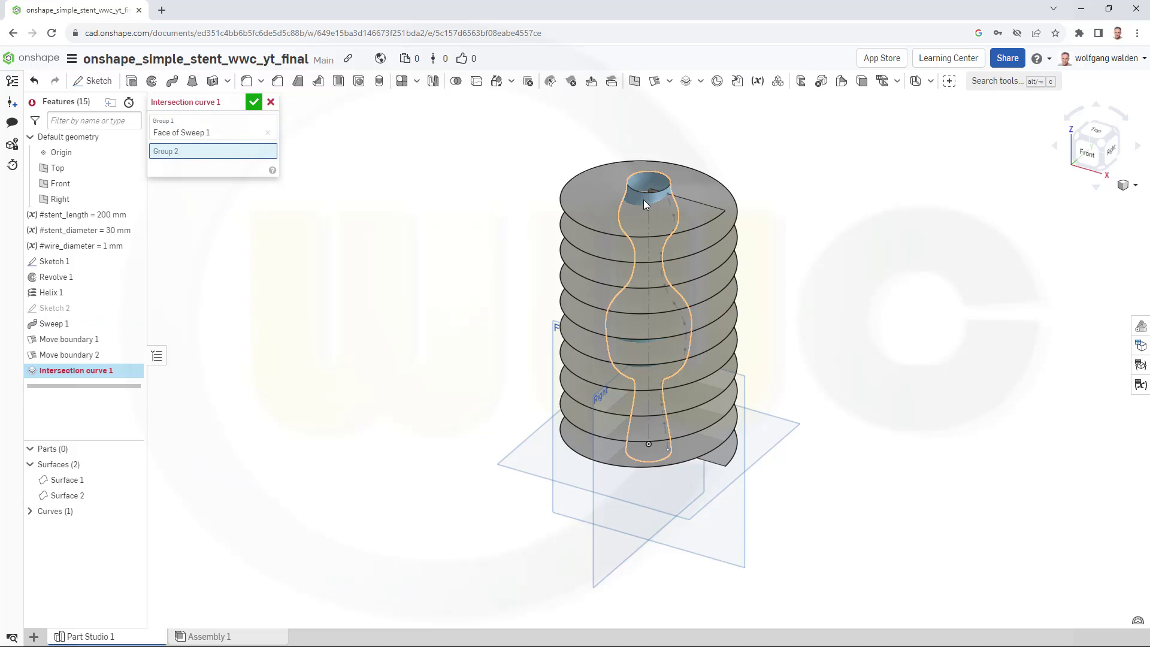
left_click(254, 103)
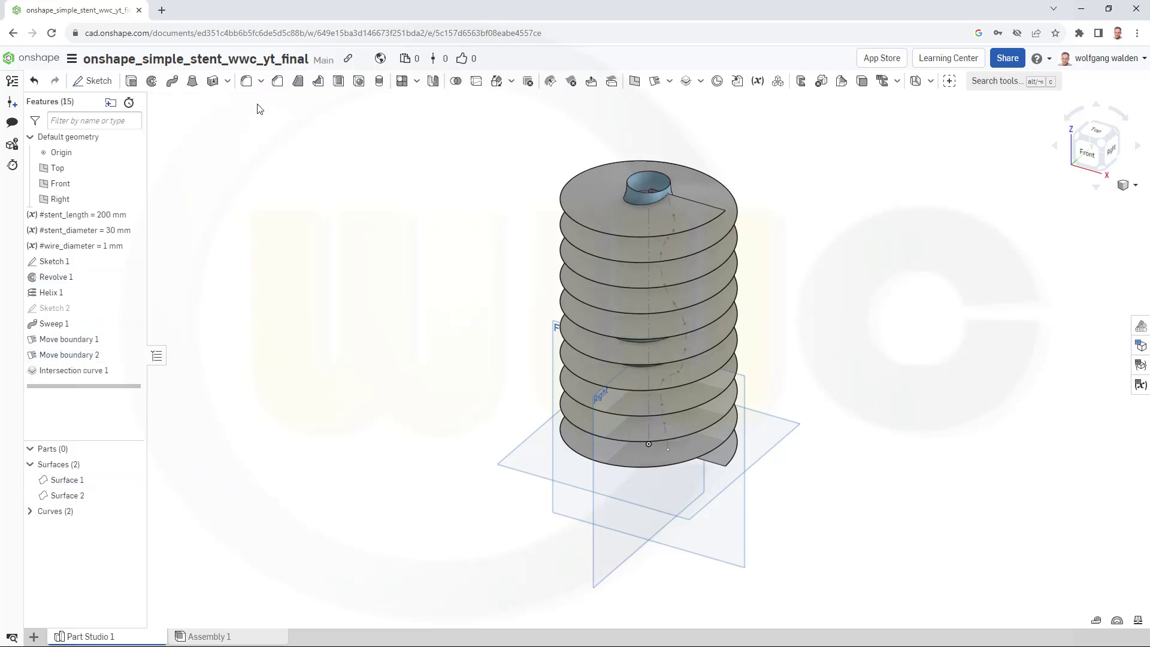
Step: Hide Surface 1, Surface 2, helix Curve 1 and Sketch 1, then inspect the intersection curve
left_click(131, 480)
left_click(131, 496)
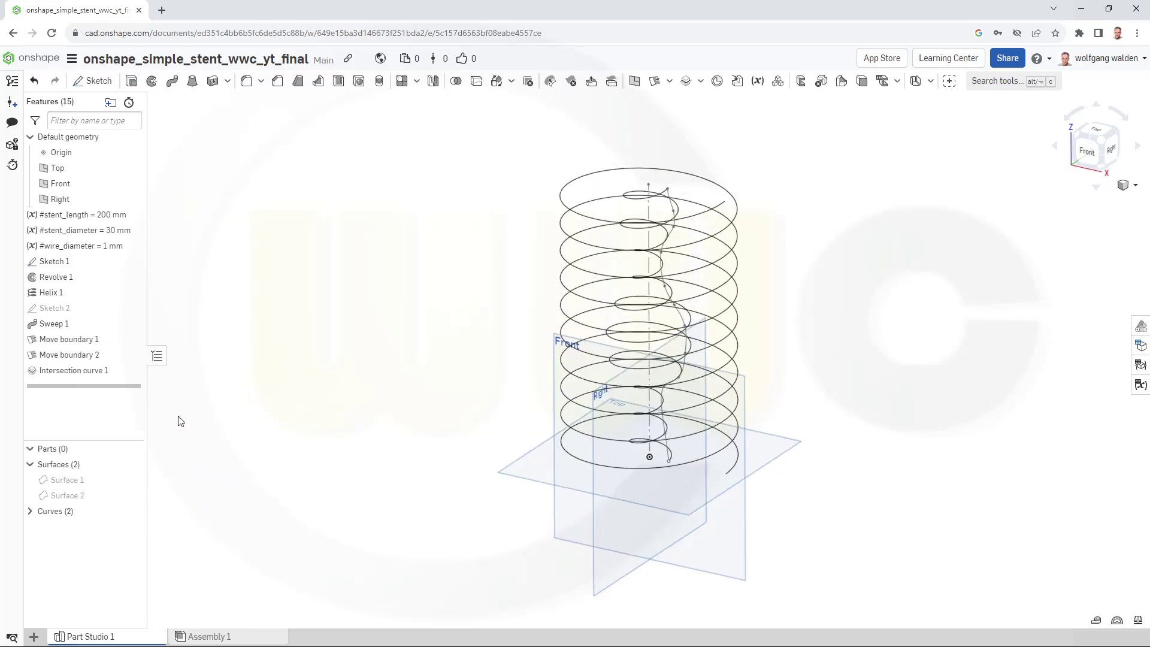
left_click(31, 511)
left_click(132, 526)
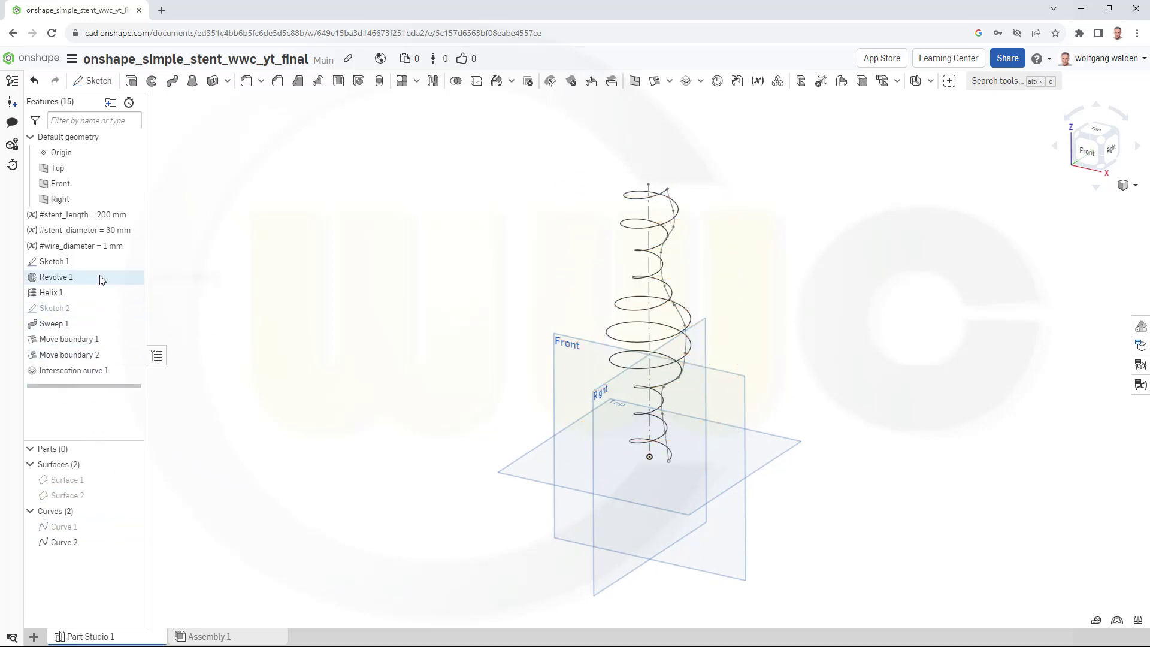
left_click(131, 262)
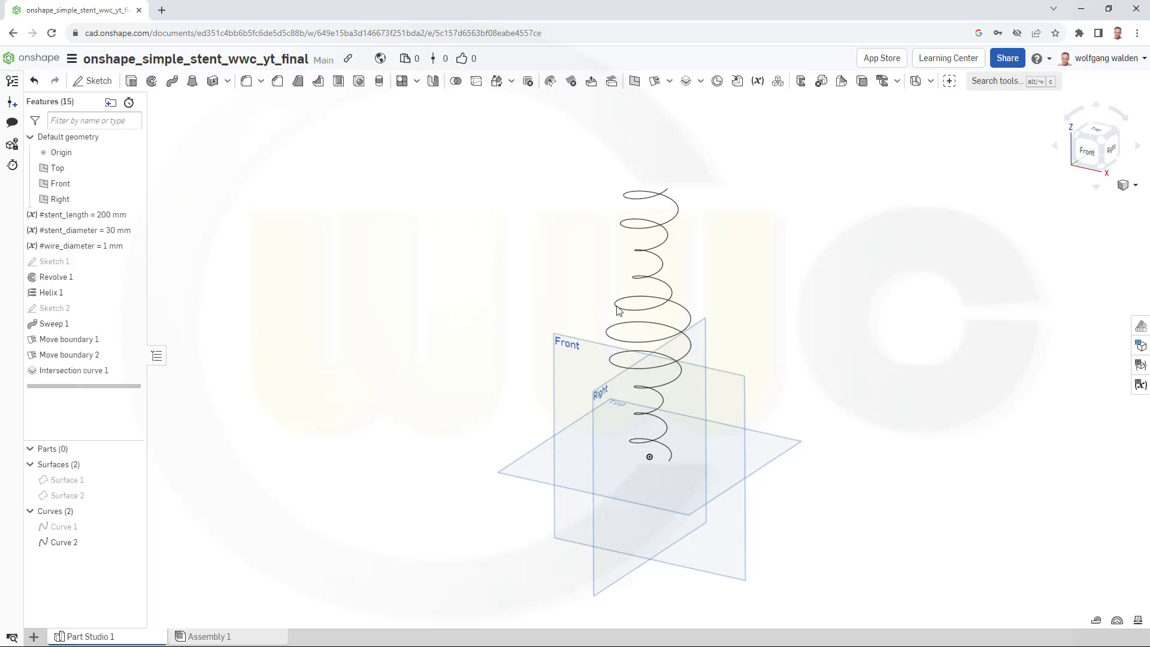
right_click_drag(616, 308, 624, 263)
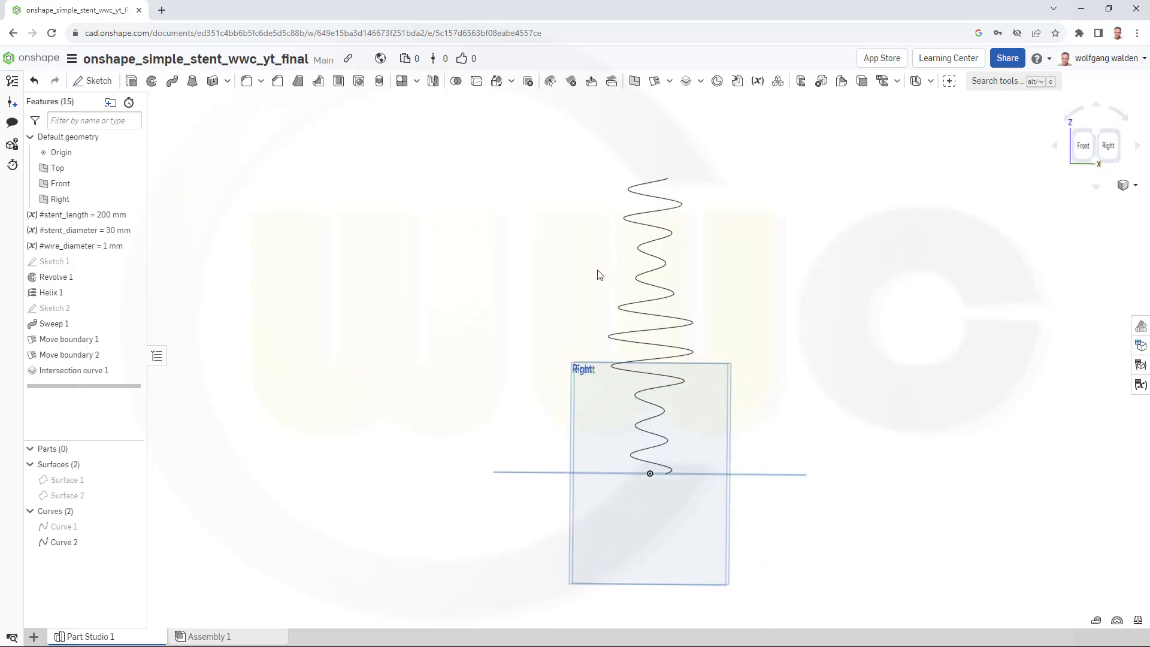
key("shift+7")
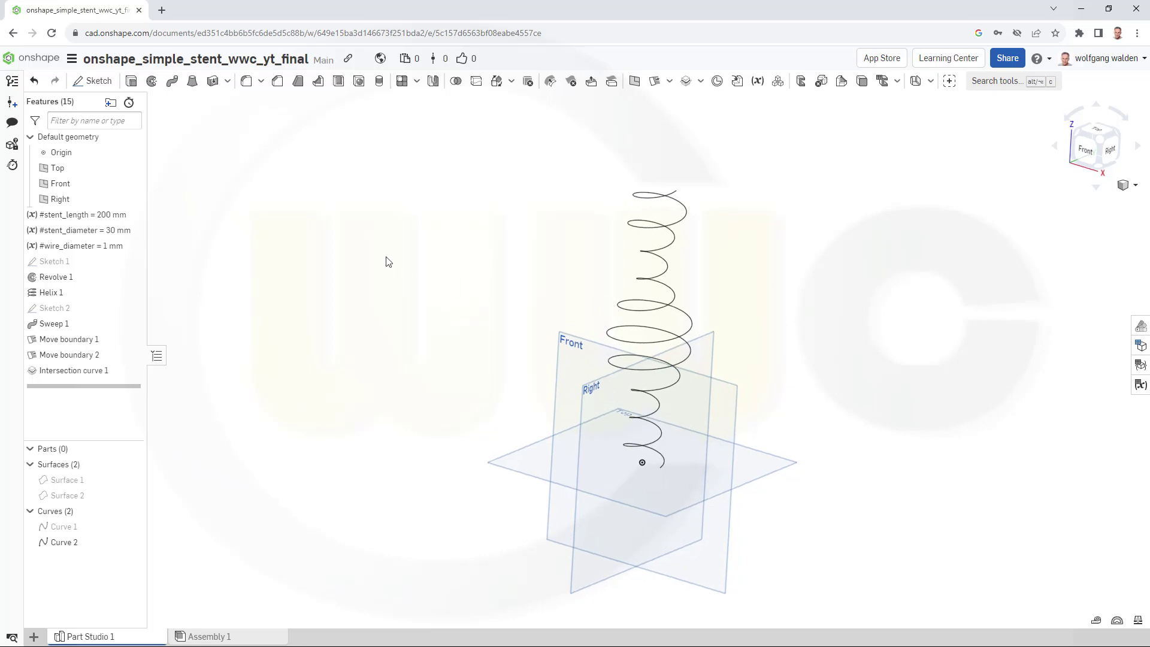
right_click_drag(395, 262, 434, 254)
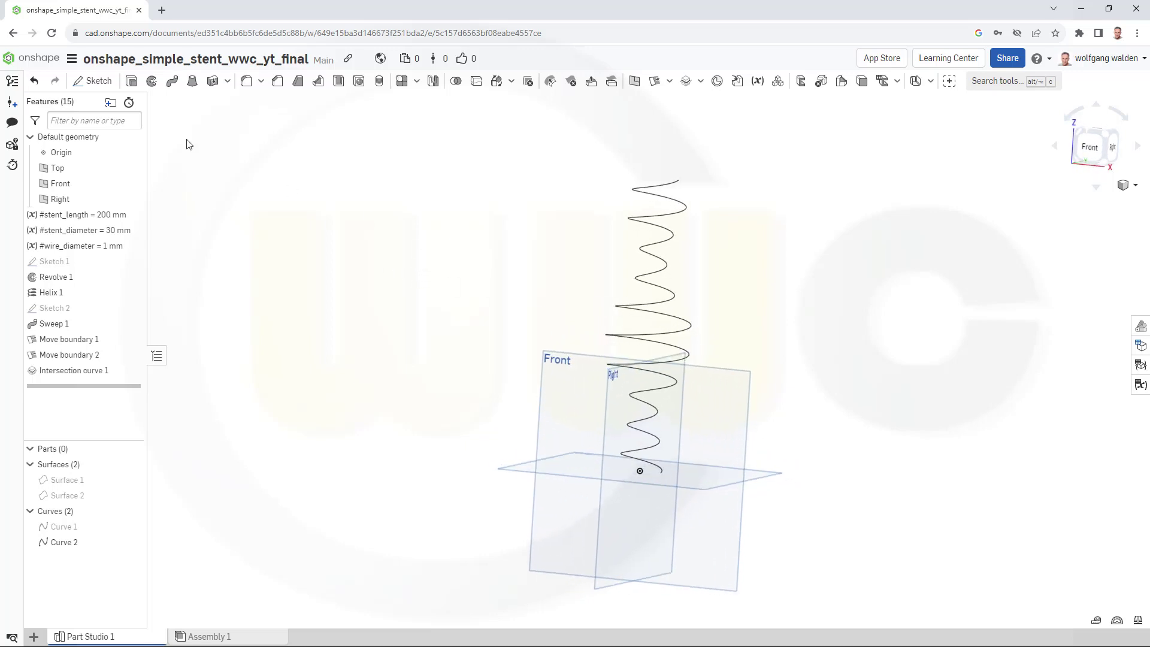
Step: Start Sketch 3 on the Front plane, viewed straight-on, and project existing geometry into it
left_click(96, 81)
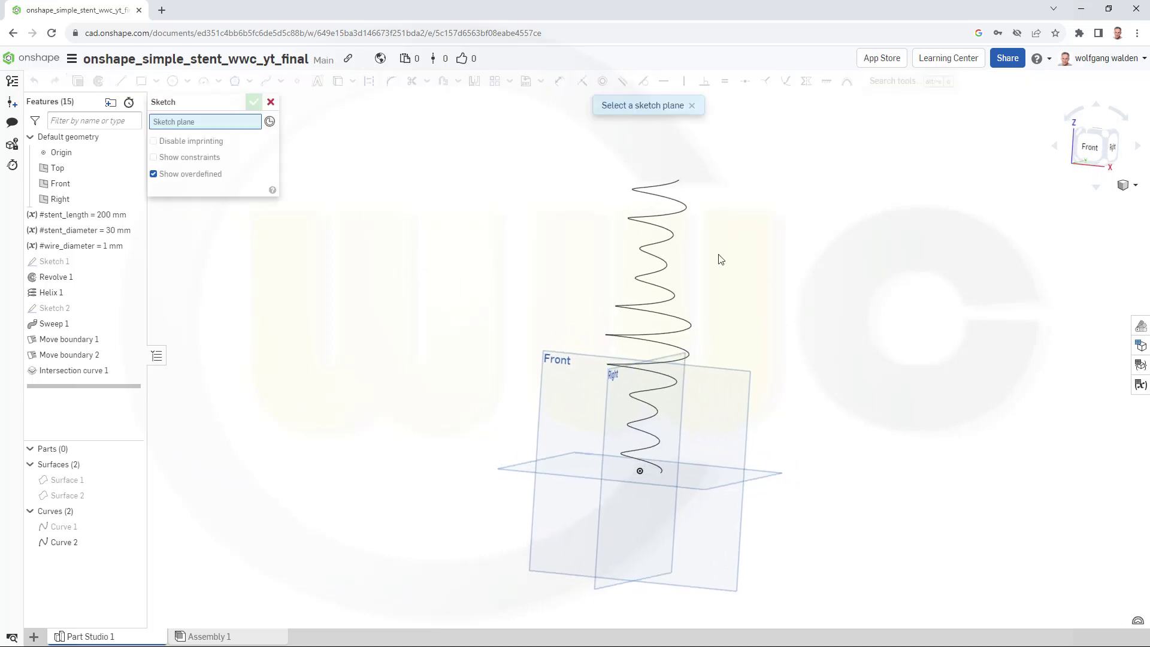
left_click(726, 374)
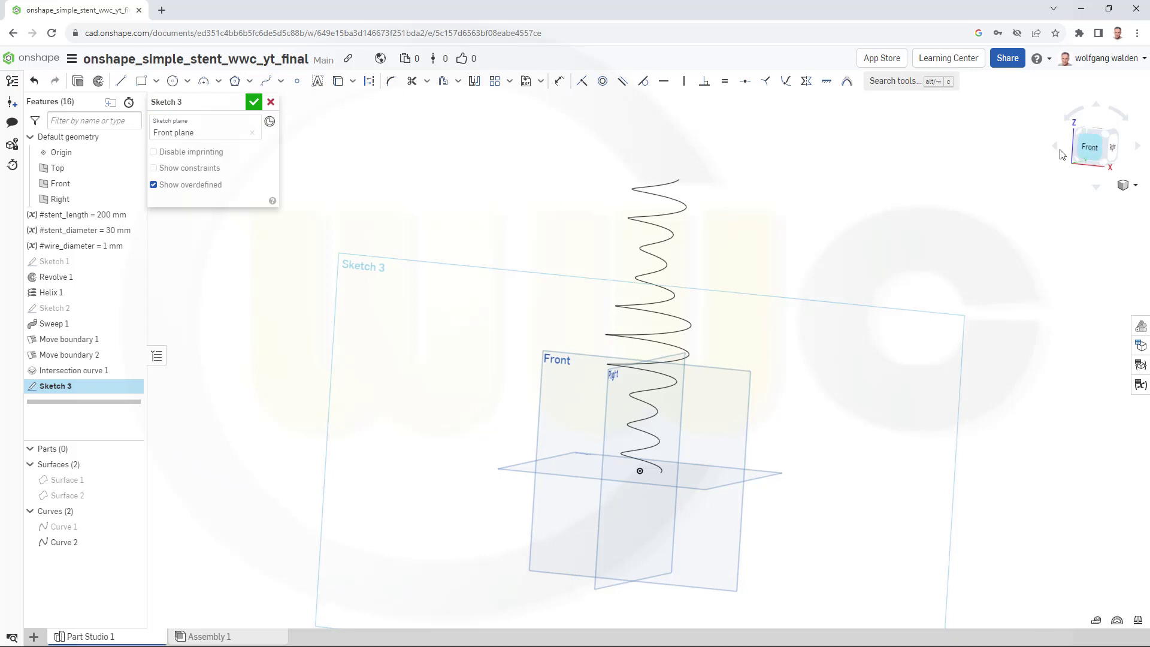
left_click(1081, 150)
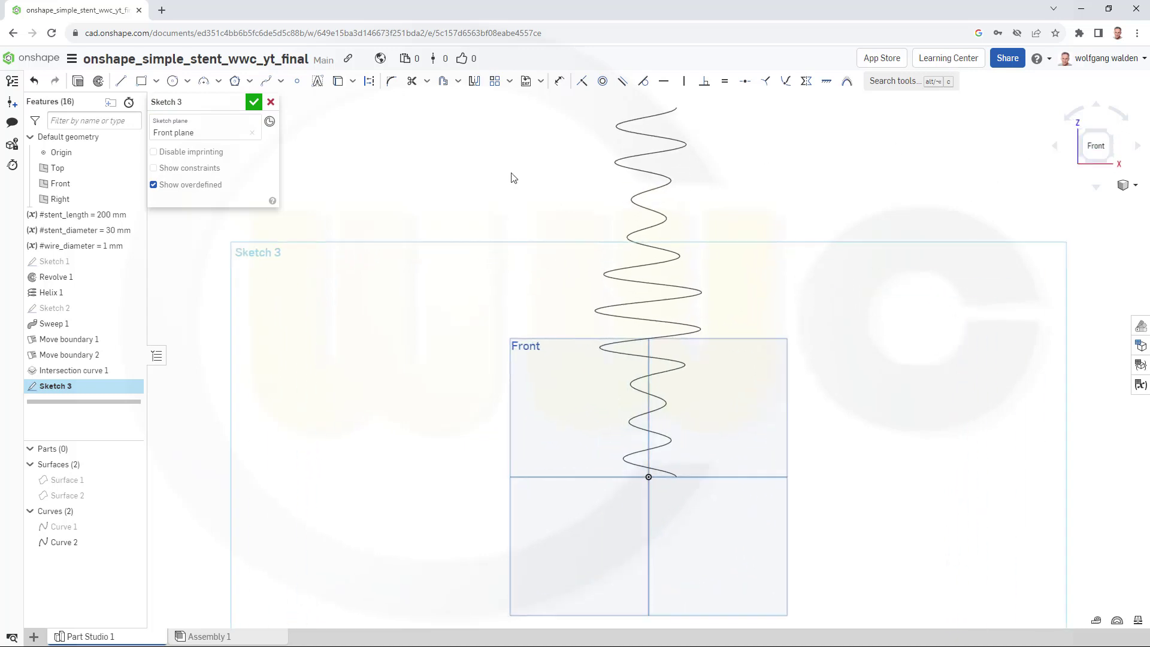
left_click(338, 81)
Step: Draw a circle at the wire path's bottom end with diameter #wire_diameter (1 mm)
left_click(173, 81)
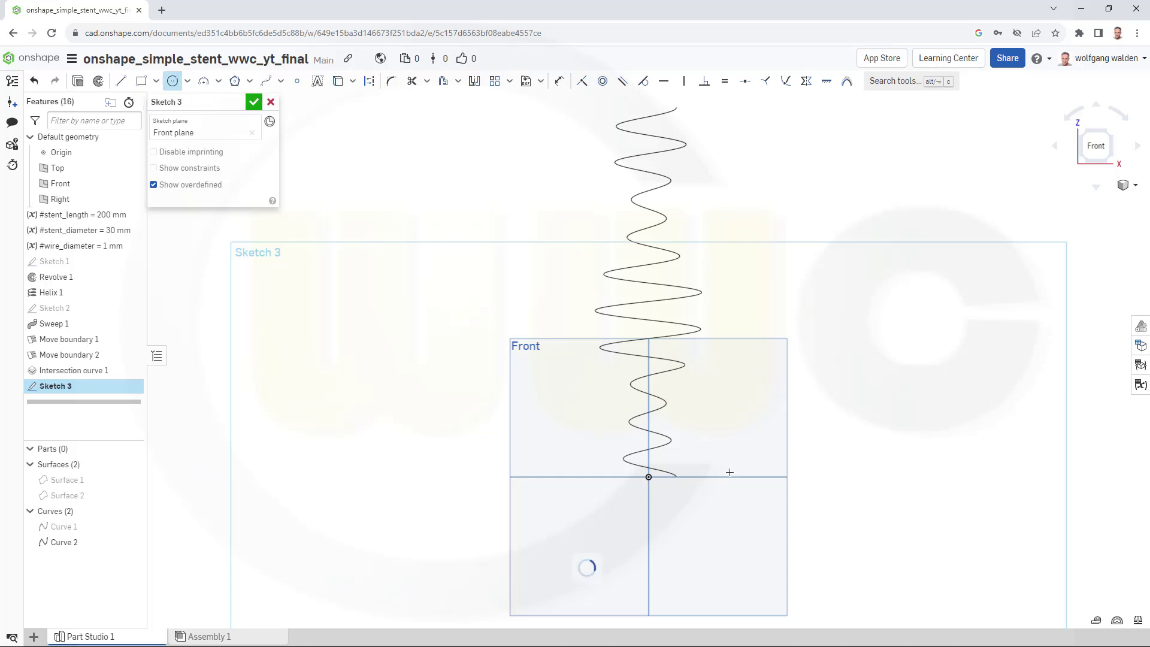
left_click(675, 477)
left_click(690, 489)
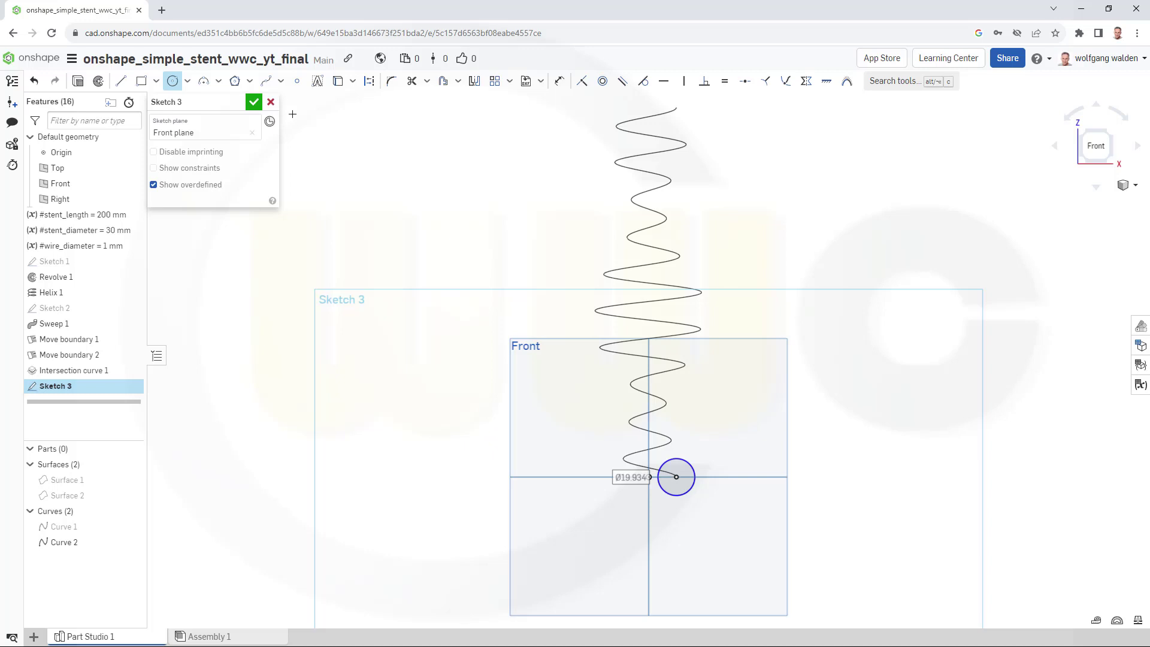
left_click(559, 85)
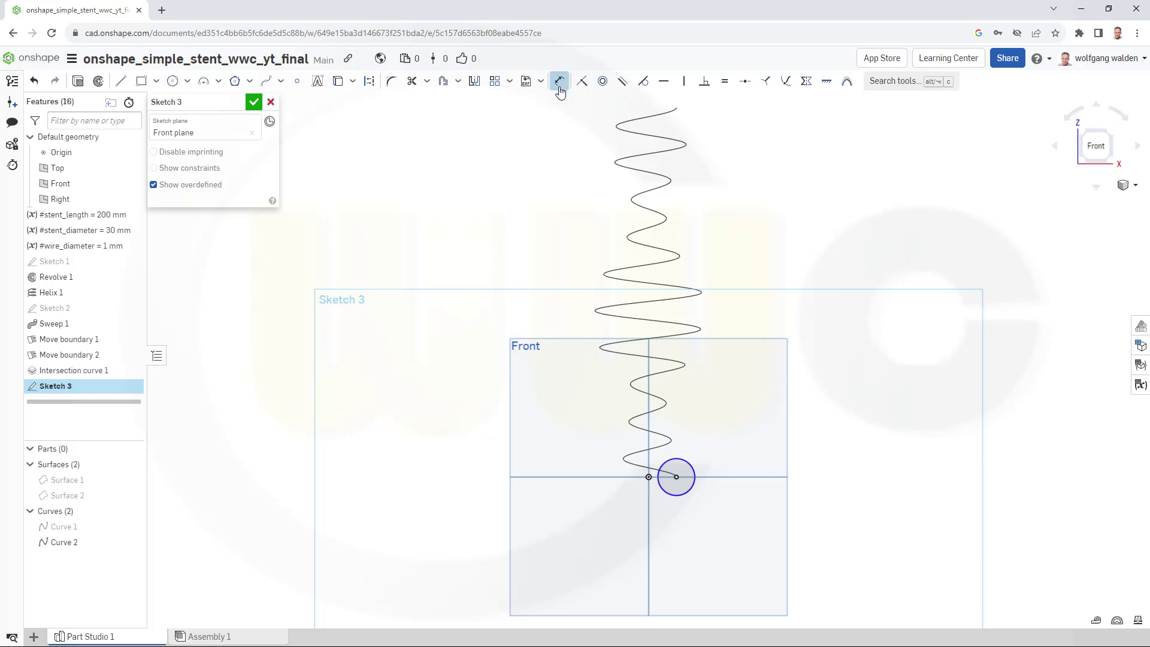
left_click(696, 468)
left_click(731, 449)
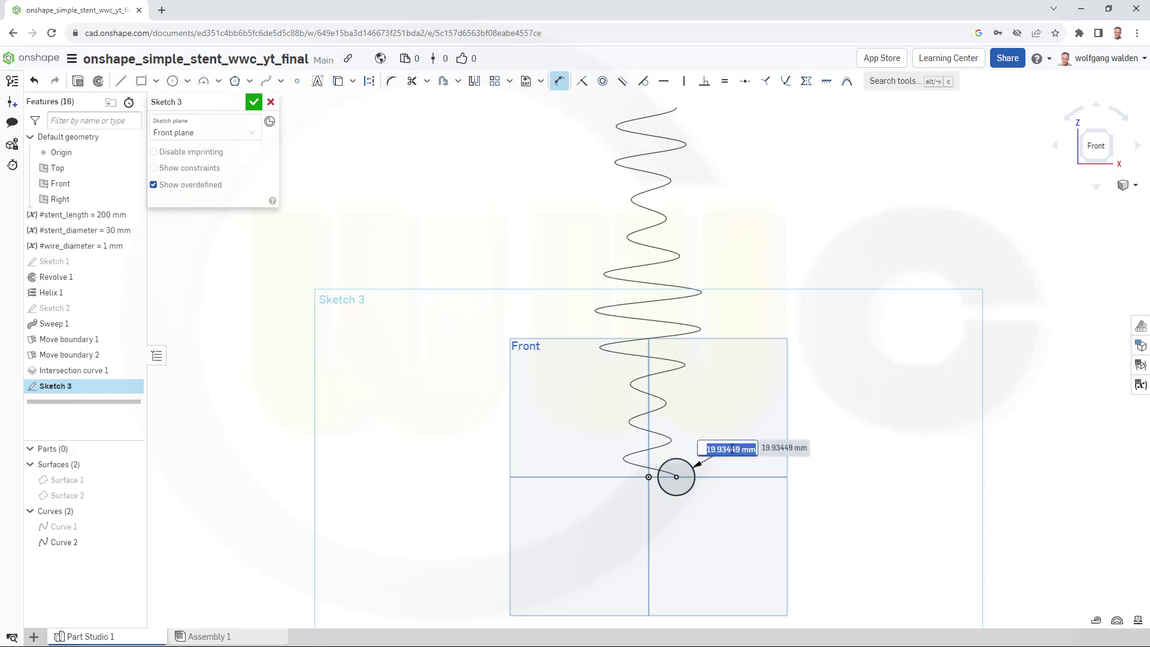
type("#")
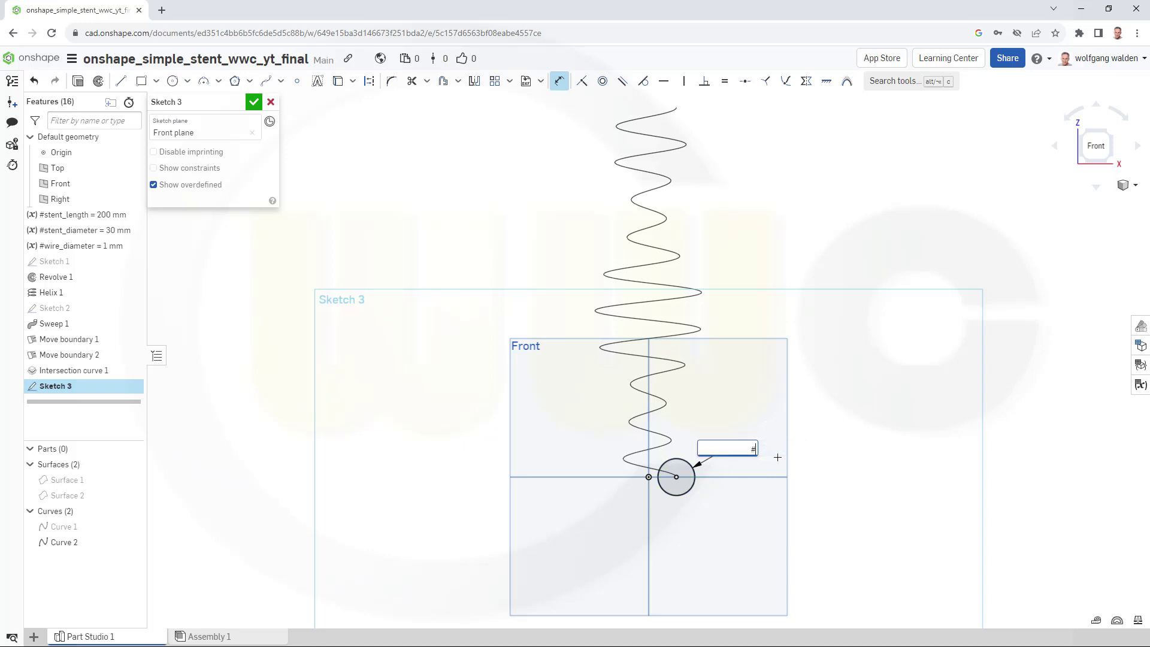
type("wir")
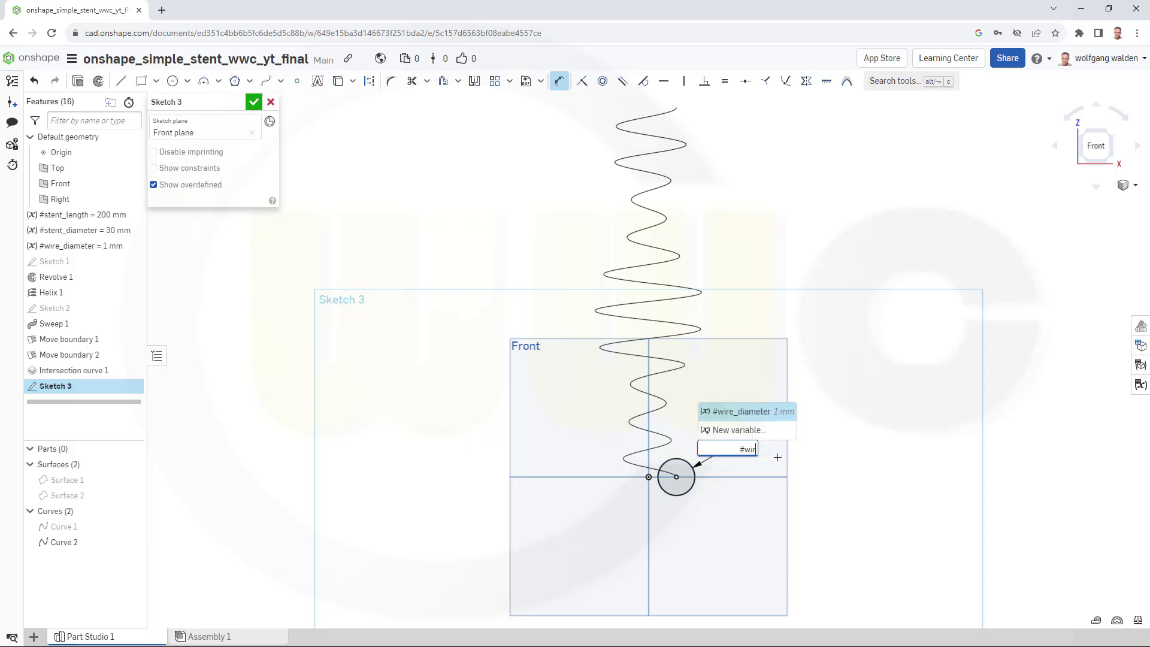
type("e_diameter")
key("Return")
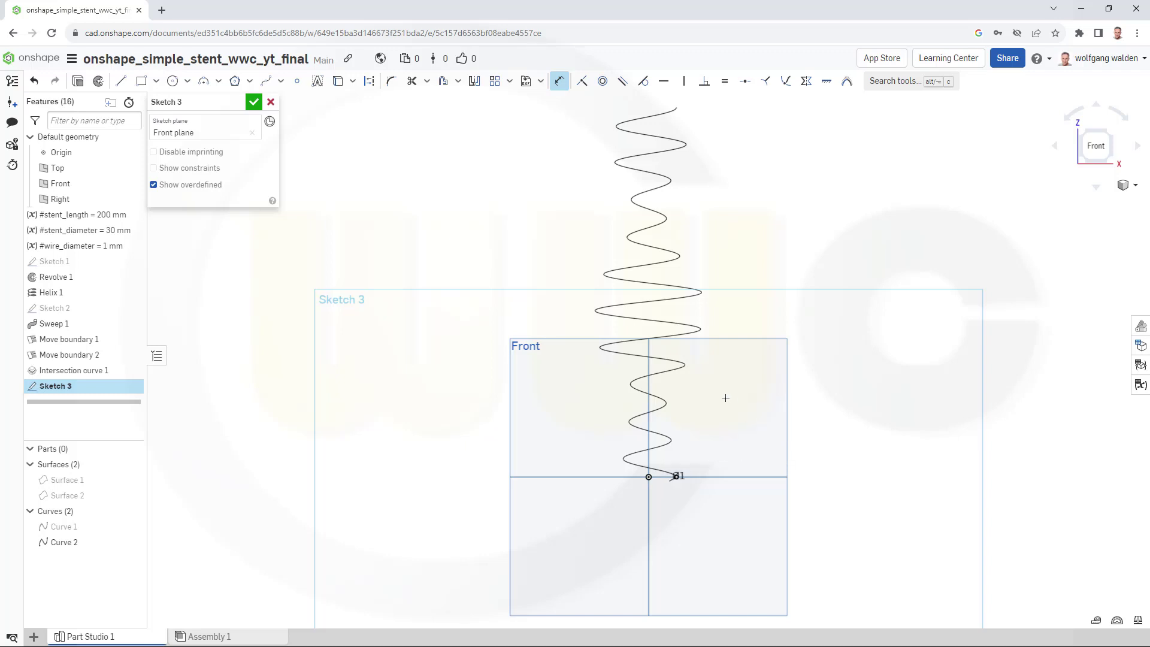
Step: Sweep the Sketch 3 circle along Curve 2 as a new solid, creating Part 1
left_click(251, 103)
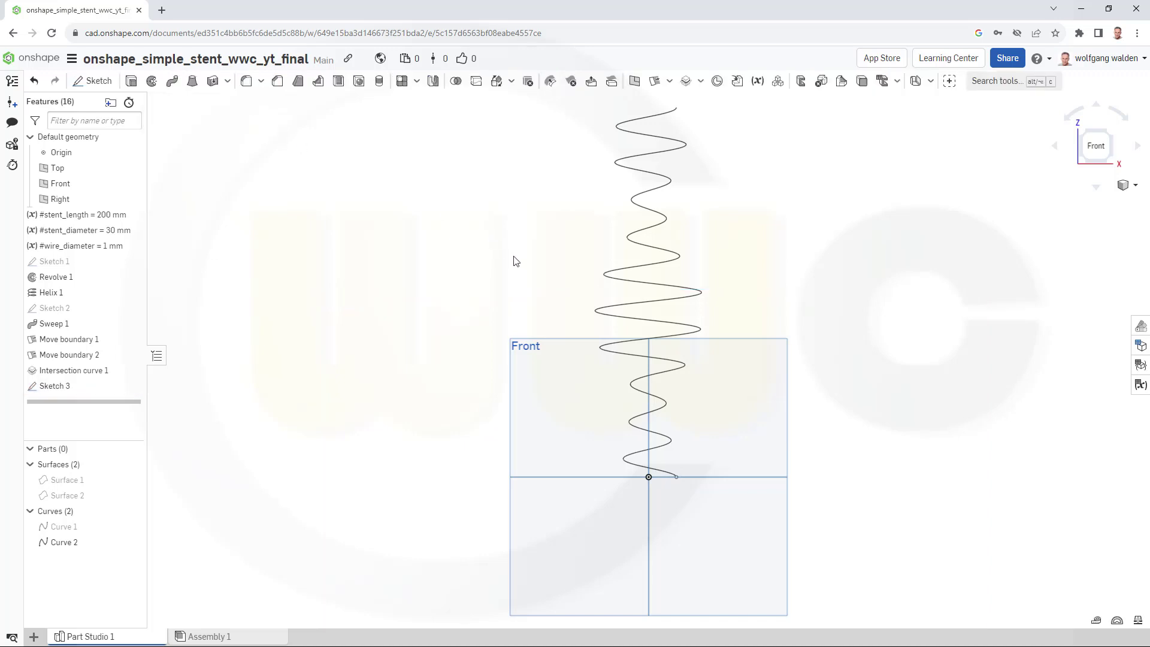
right_click_drag(513, 261, 486, 262)
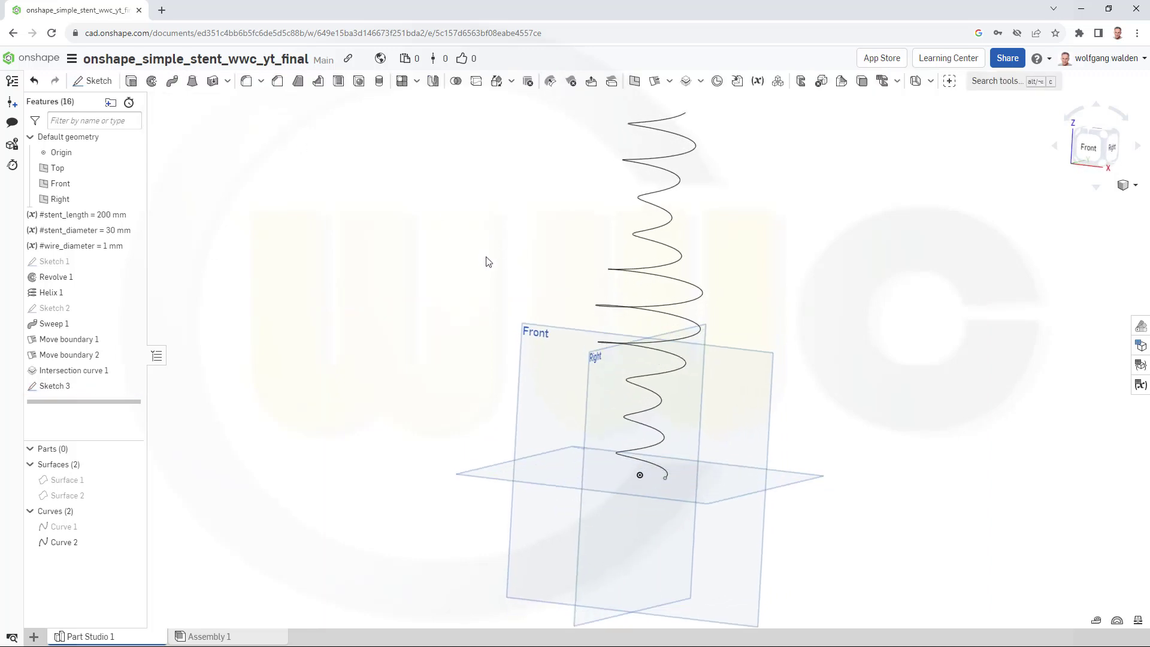
left_click(172, 82)
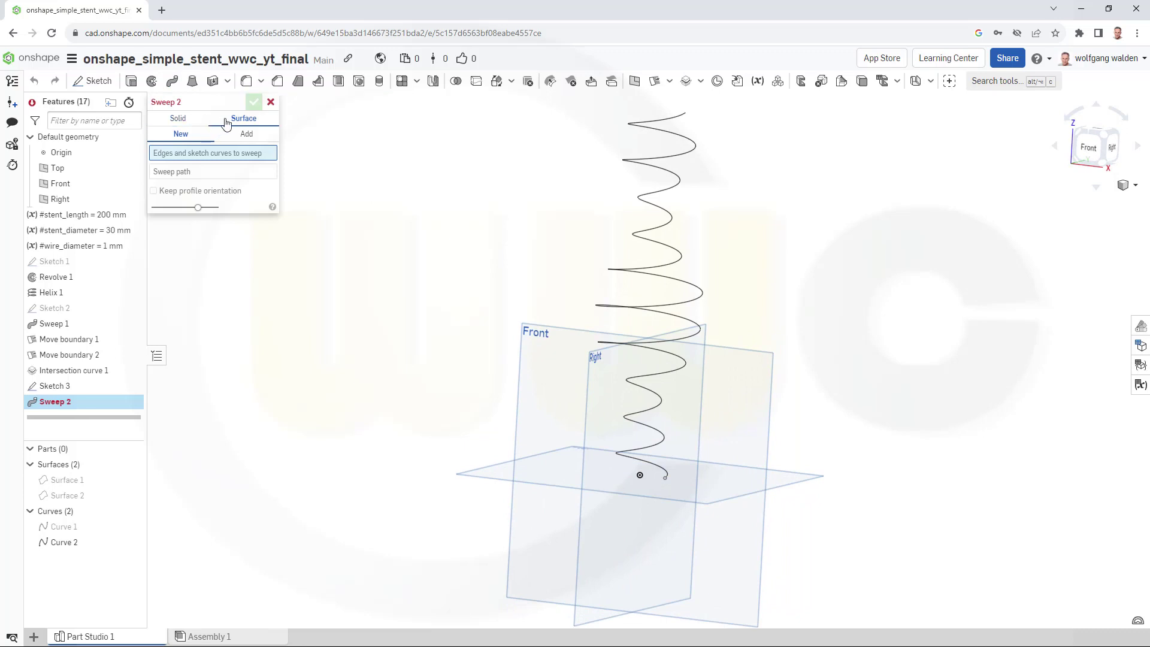
left_click(179, 120)
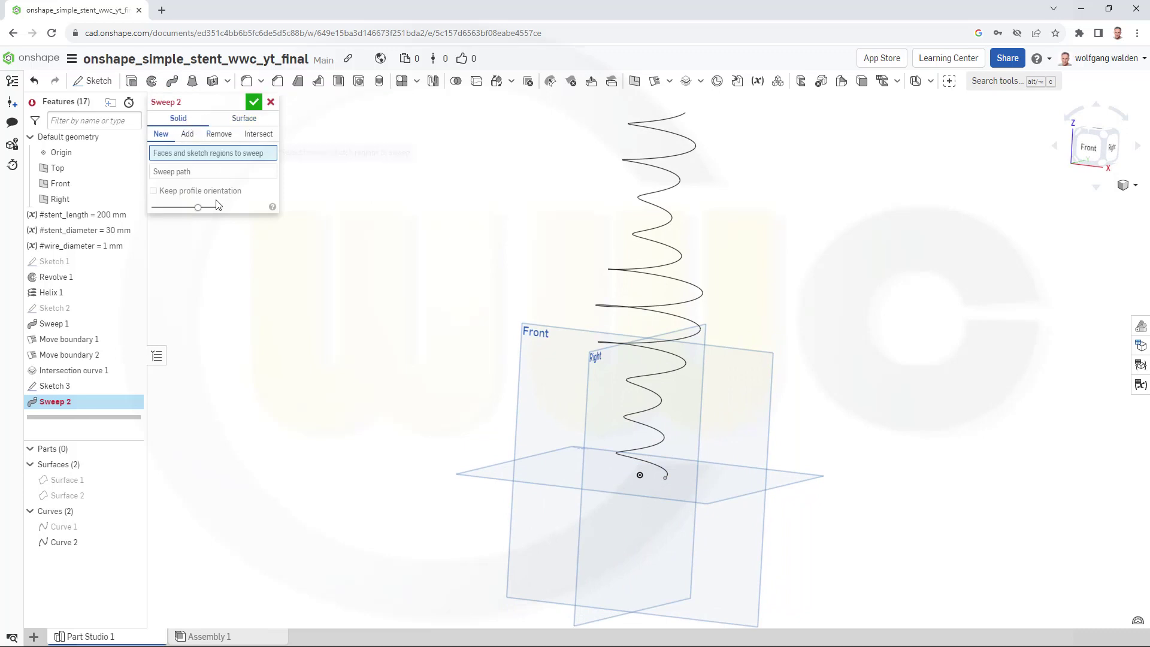
left_click(60, 387)
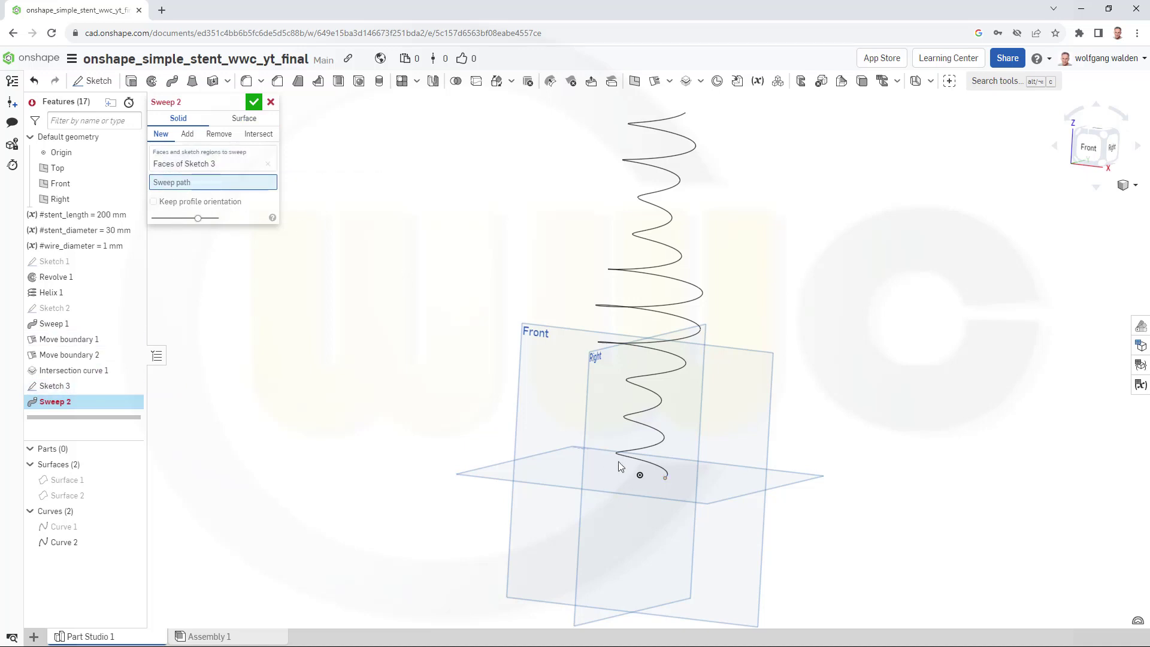
left_click(664, 468)
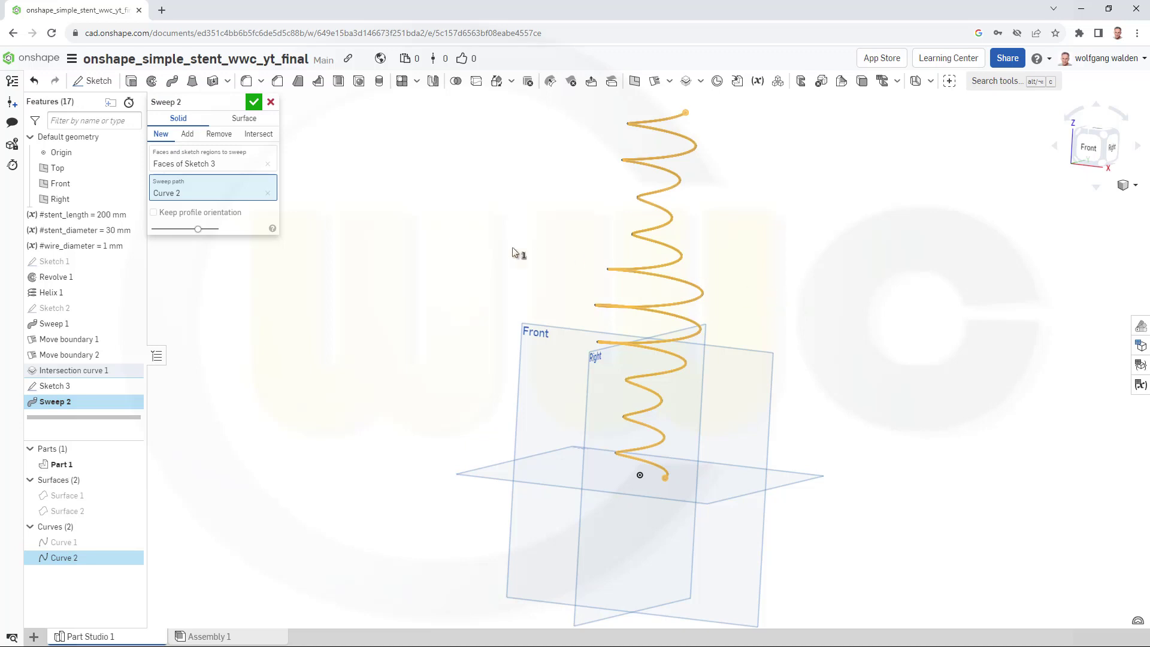
left_click(254, 103)
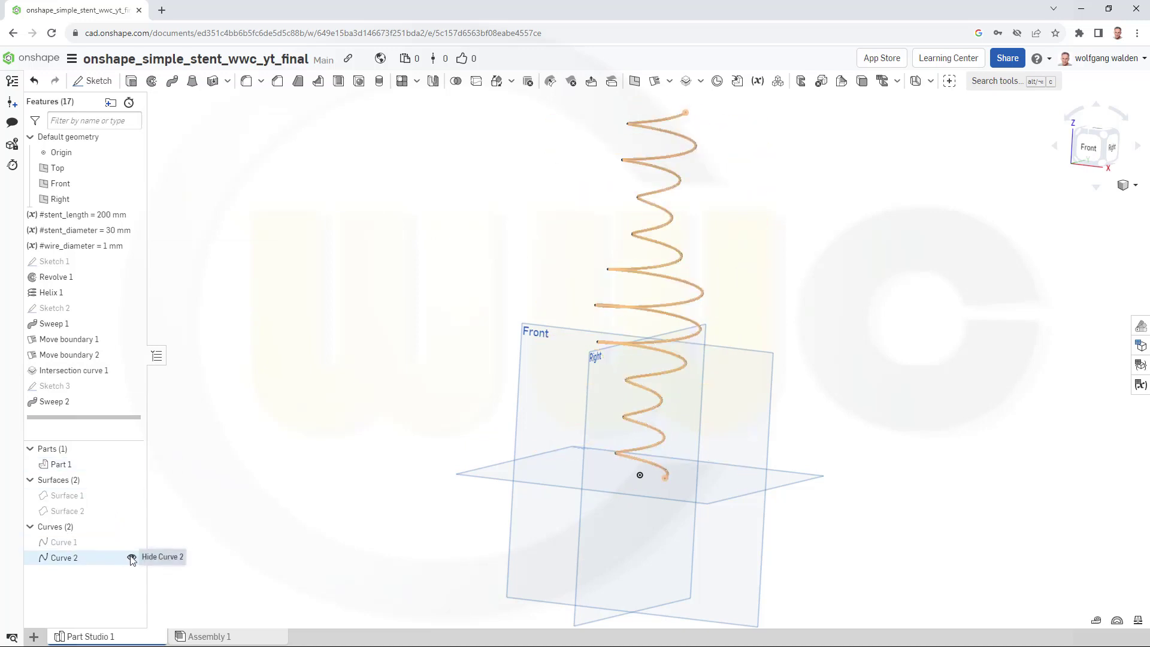
Step: Hide Curve 2 and all default reference planes, leaving only the solid wire Part 1
left_click(131, 558)
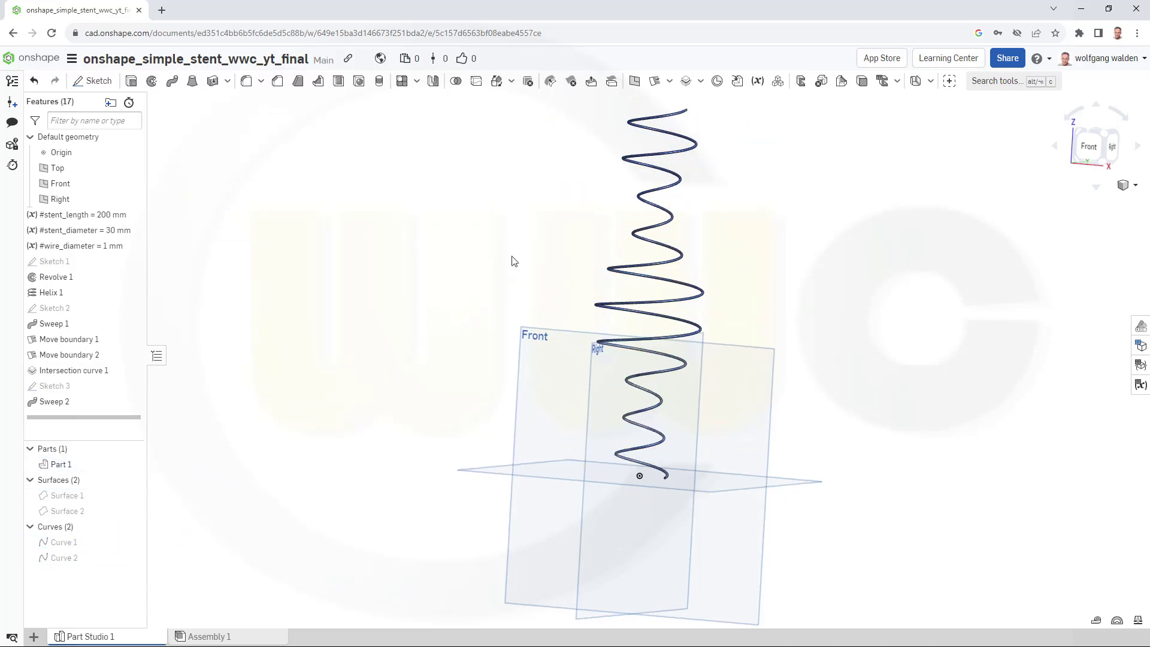
right_click_drag(513, 260, 662, 241)
right_click_drag(746, 189, 633, 466)
scroll(616, 571, "up", 5)
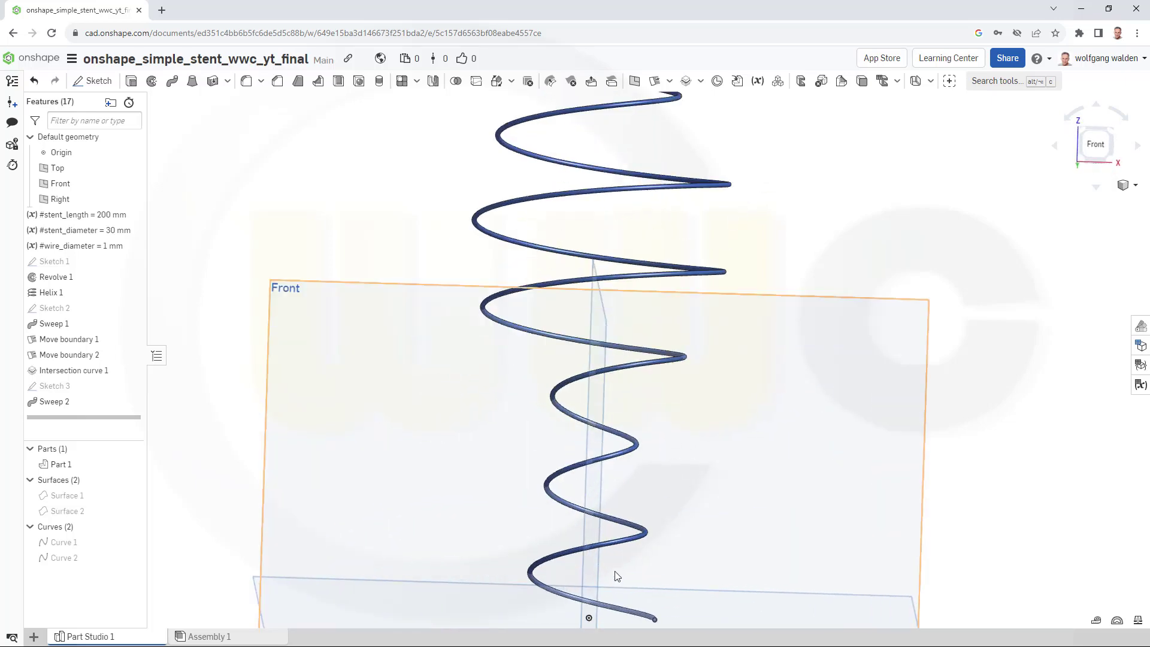
scroll(647, 385, "down", 5)
scroll(643, 413, "up", 10)
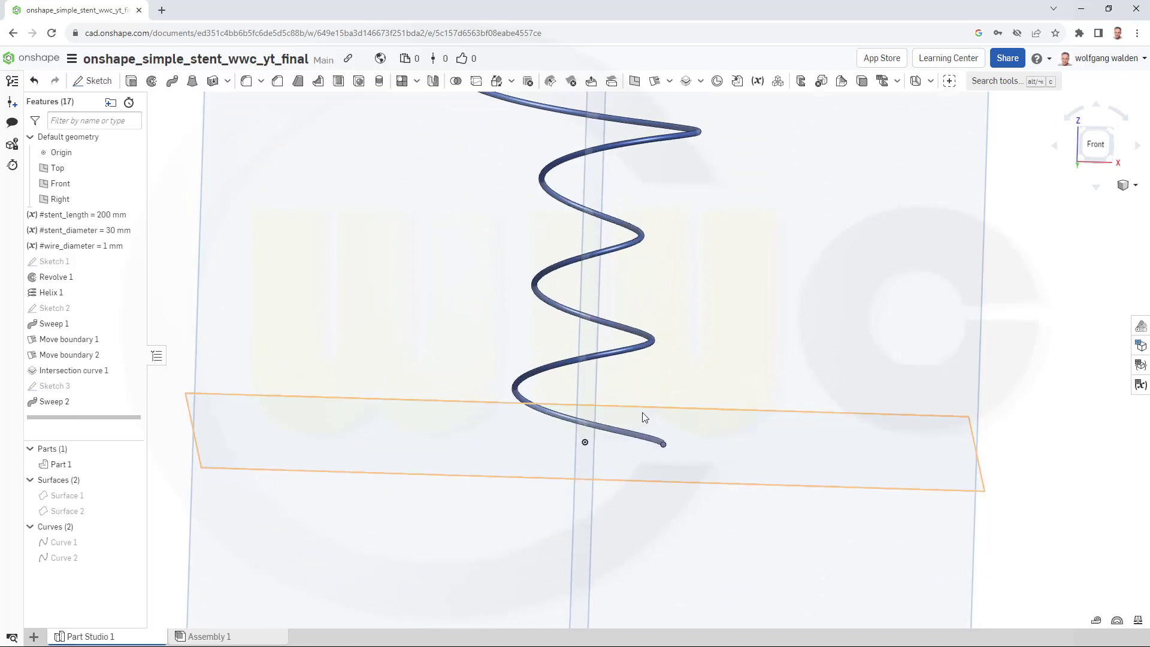
scroll(689, 485, "down", 2)
scroll(679, 467, "up", 2)
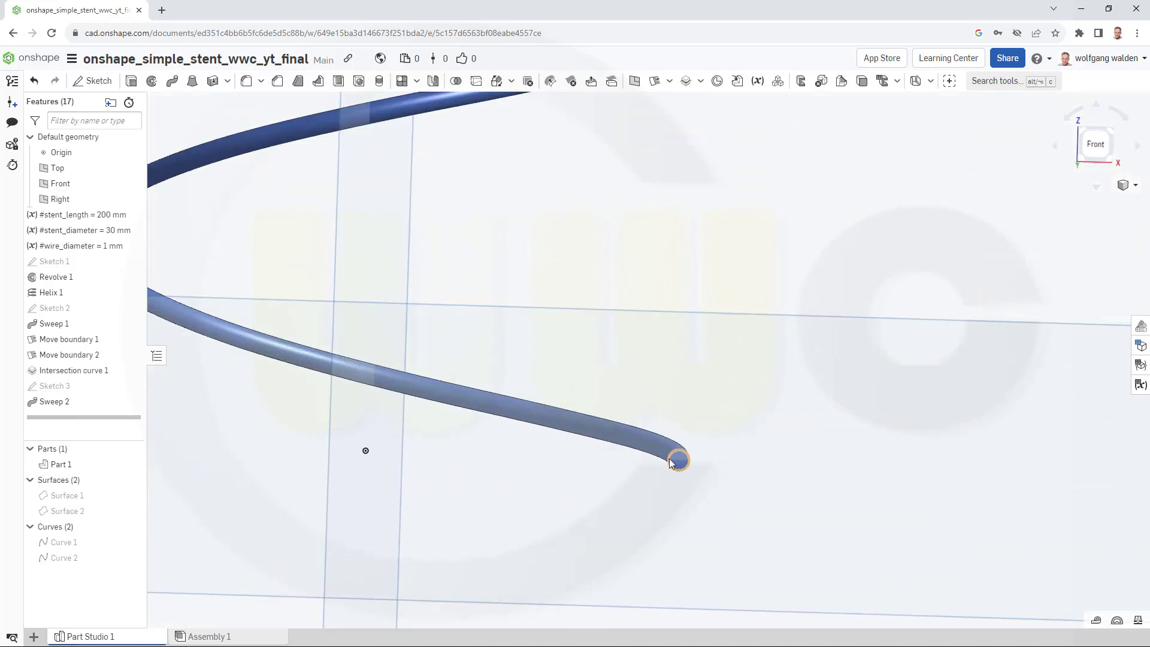
scroll(672, 465, "down", 6)
scroll(659, 482, "down", 2)
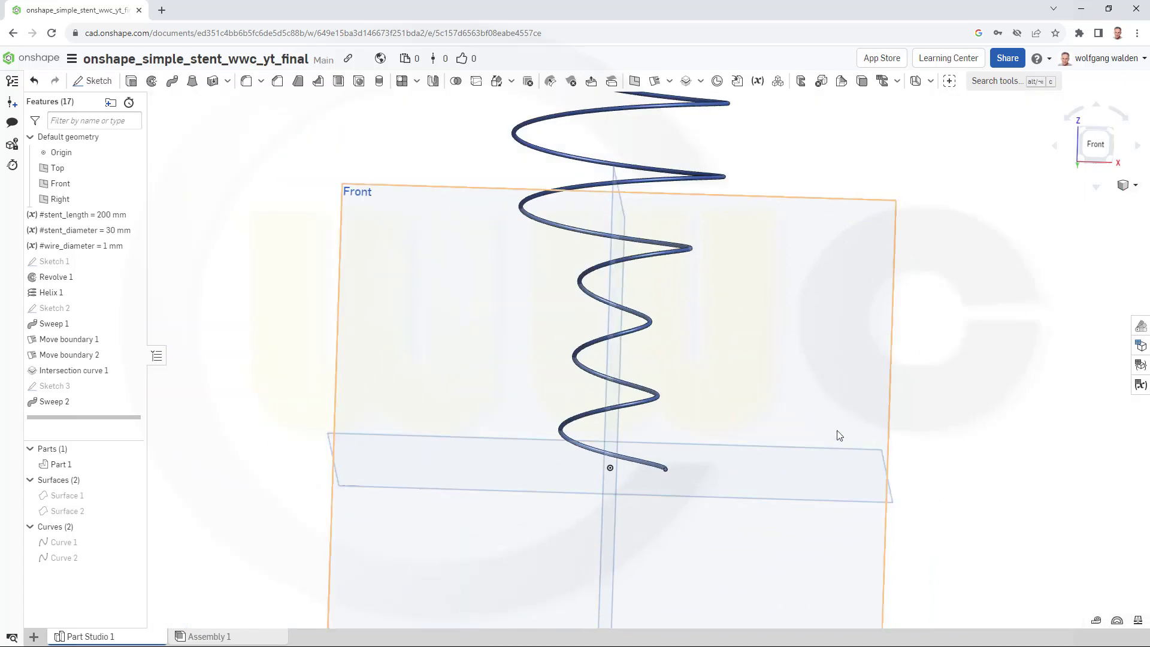
right_click(896, 332)
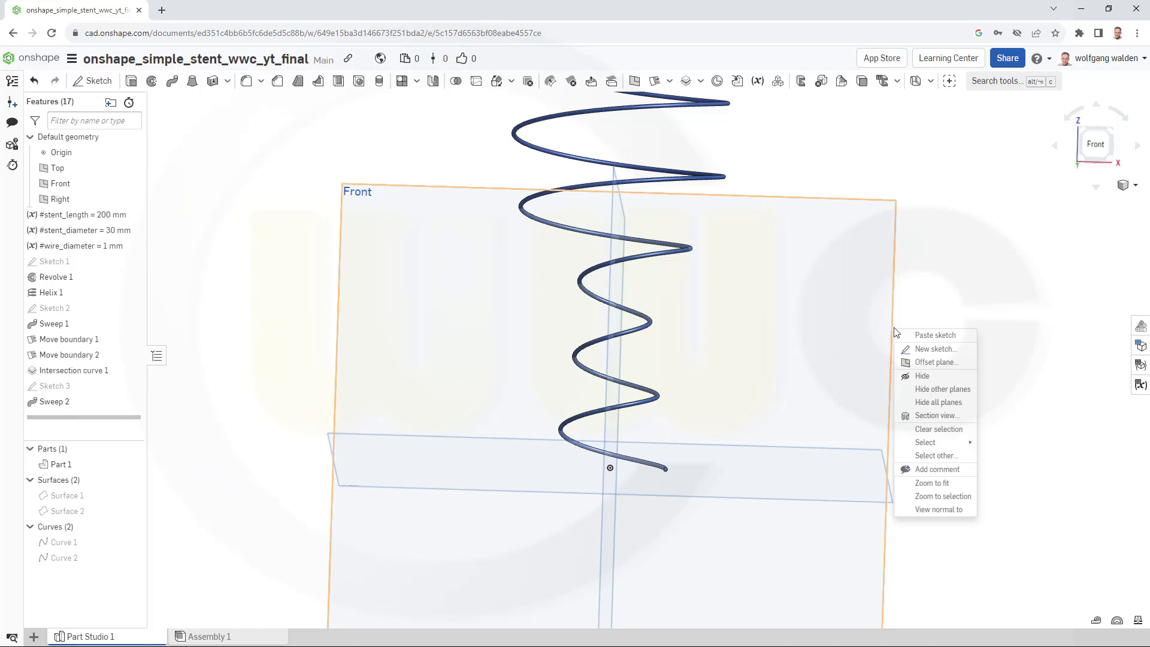
left_click(930, 402)
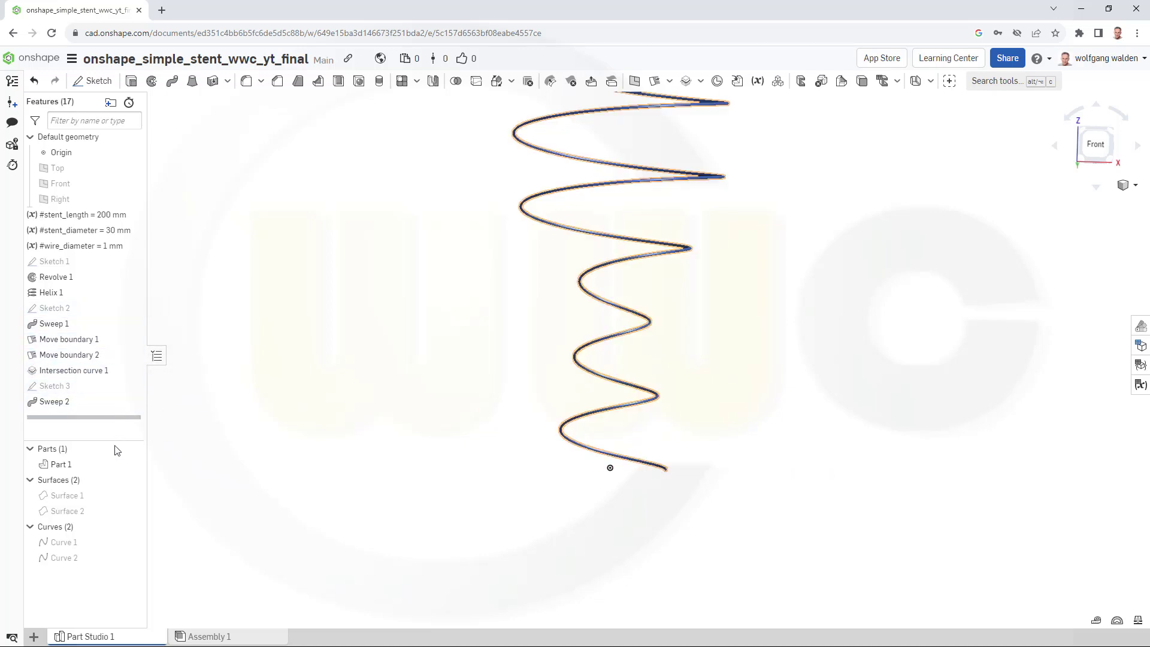
Step: Show Surface 1 and view the wire winding around the tube's neck and bottom opening
left_click(131, 497)
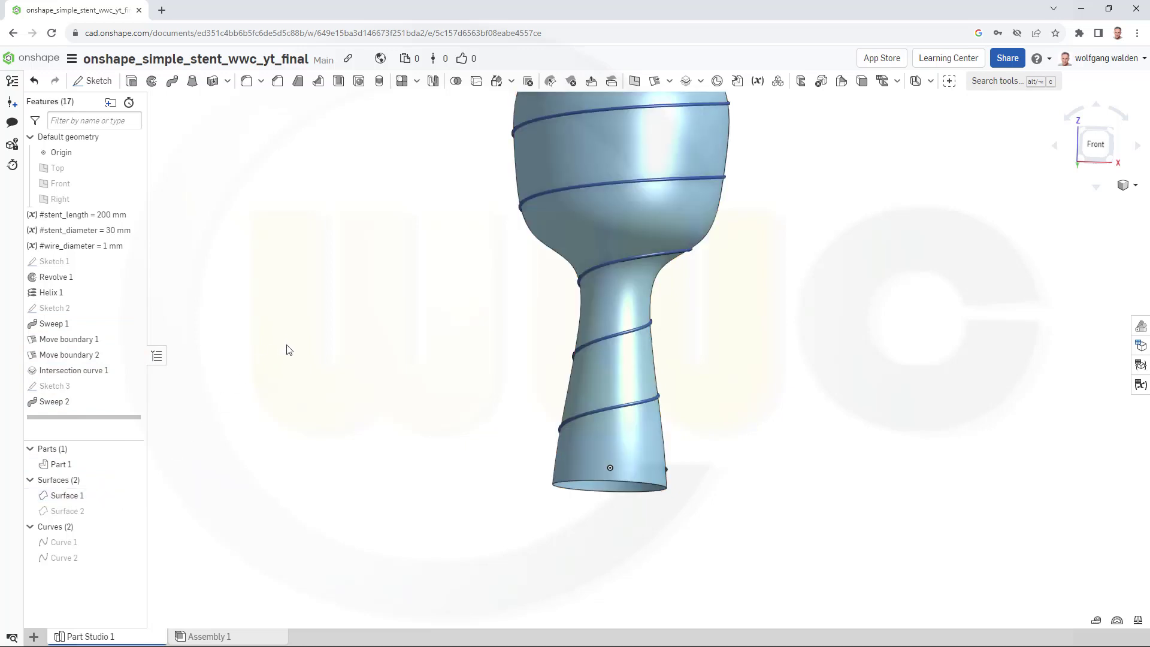
middle_click_drag(335, 275, 329, 438)
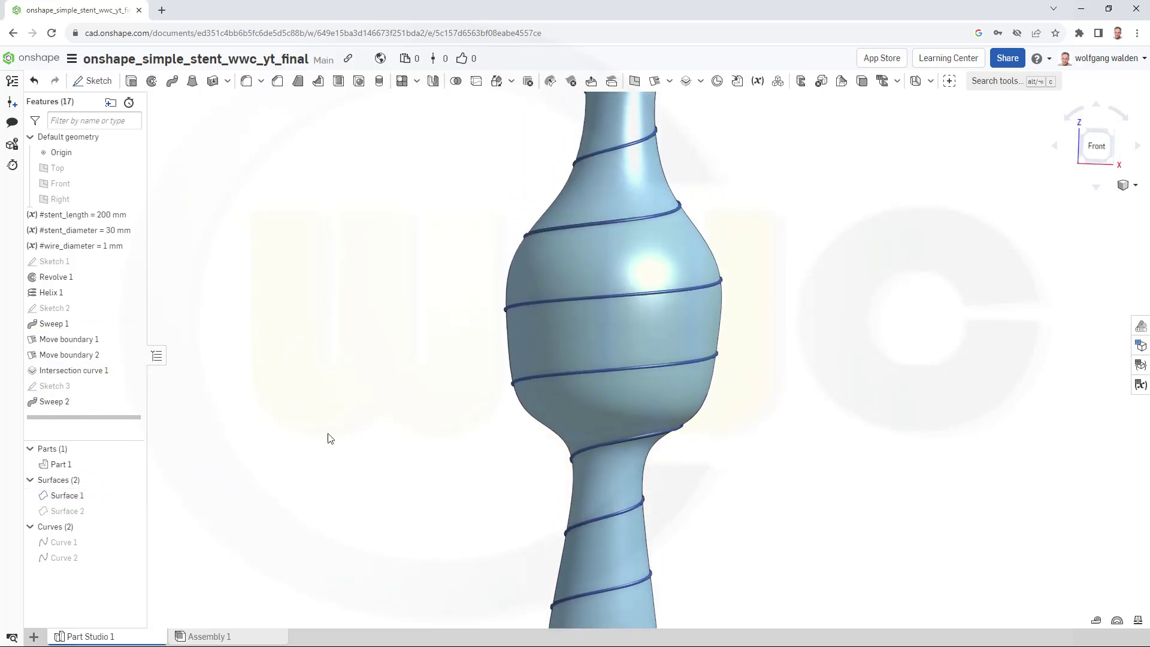
scroll(348, 416, "down", 3)
scroll(334, 436, "up", 2)
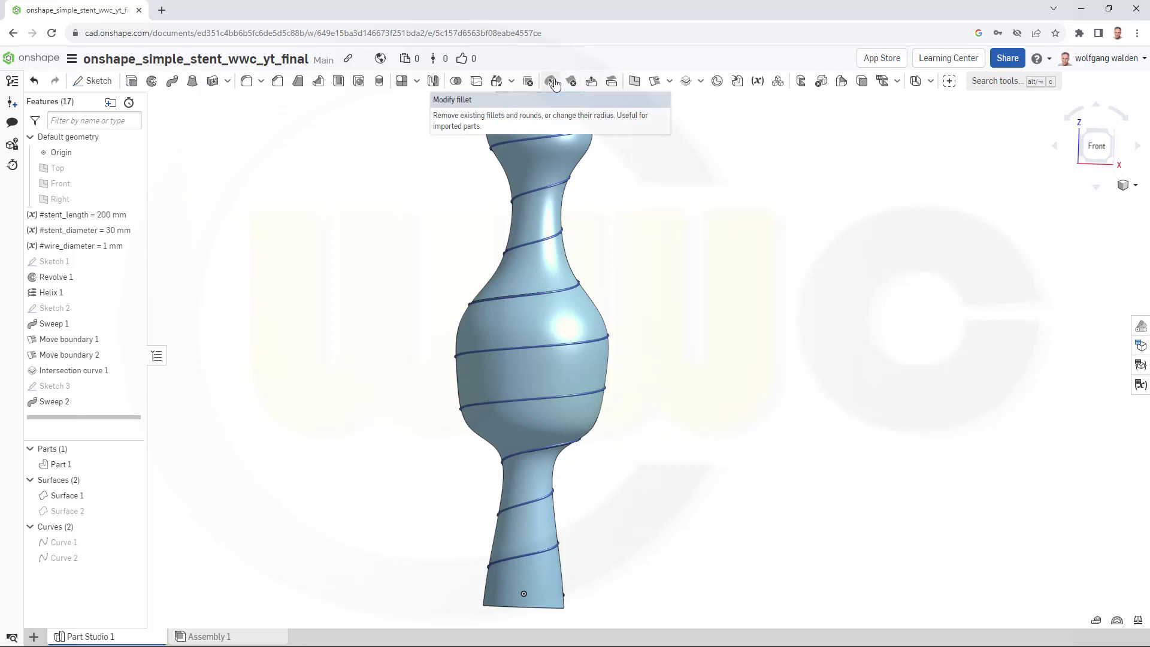
right_click_drag(499, 169, 503, 124)
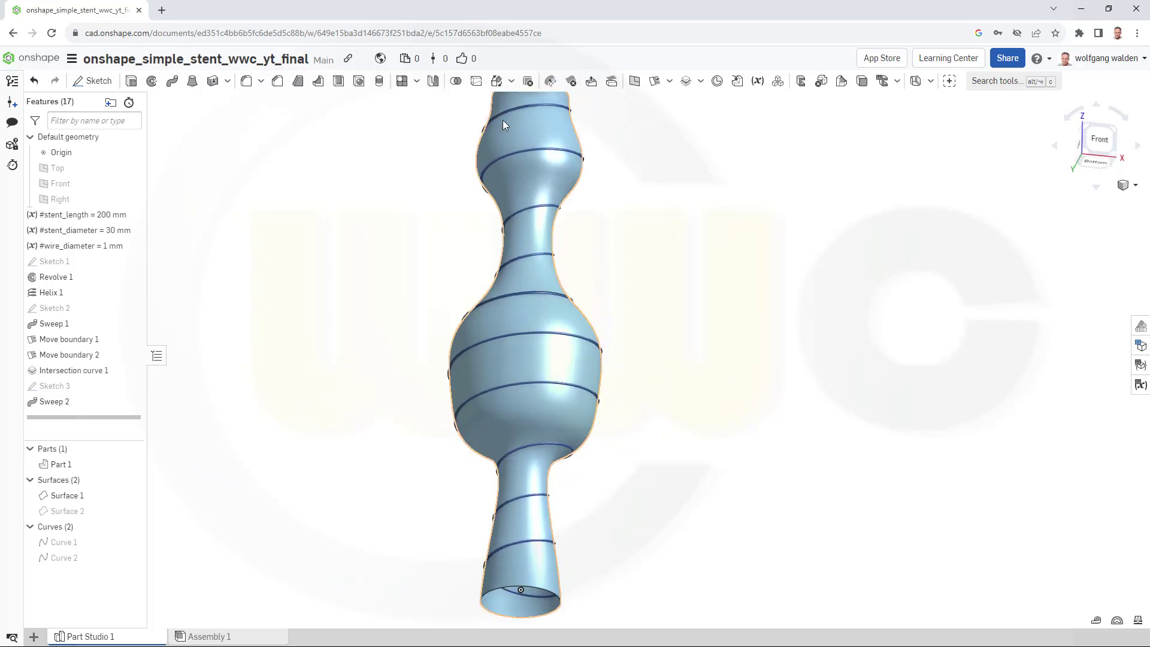
left_click(511, 80)
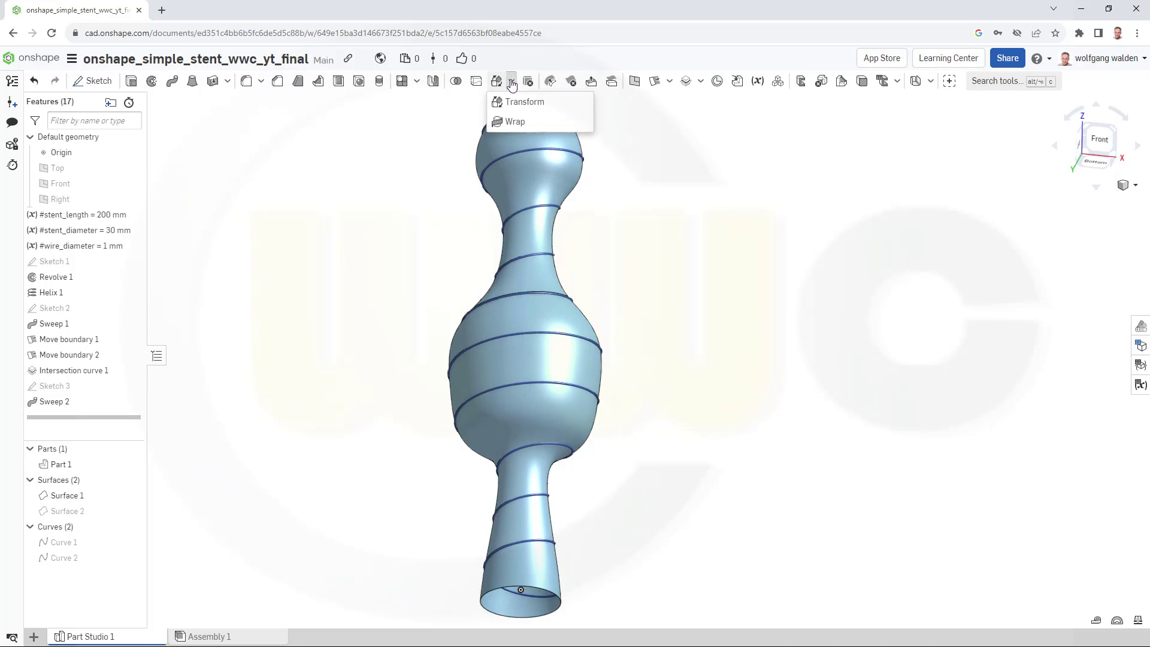
left_click(669, 81)
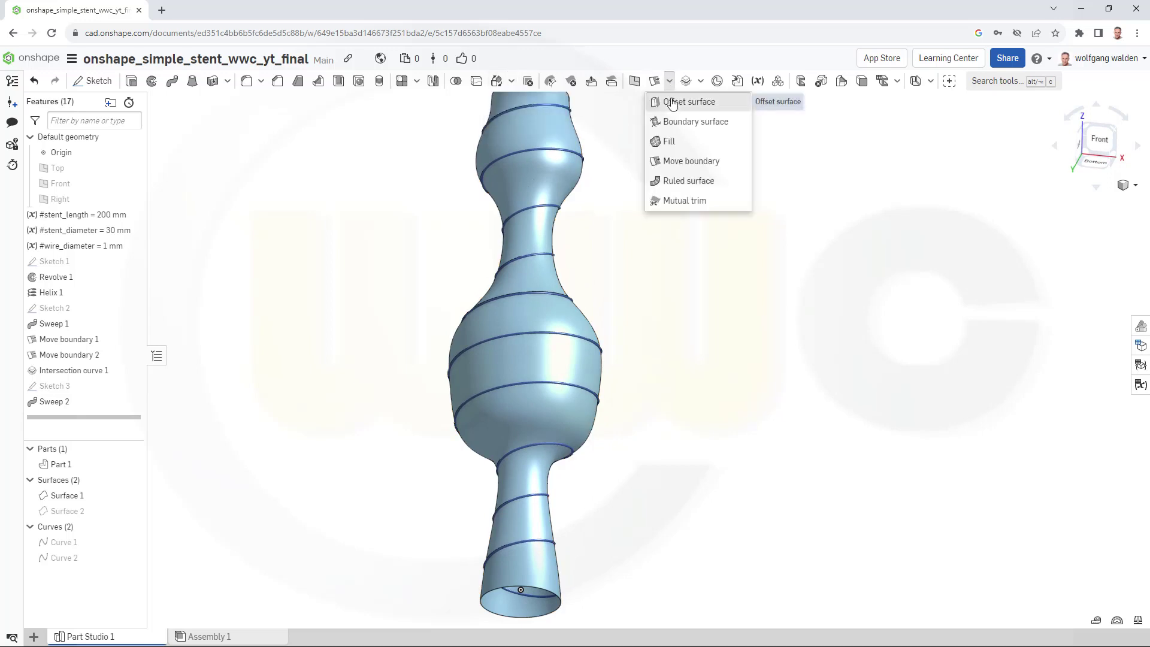
Step: Offset Face of Revolve 1 by #wire_diameter/4 (0.25 mm), producing Surface 3
left_click(679, 102)
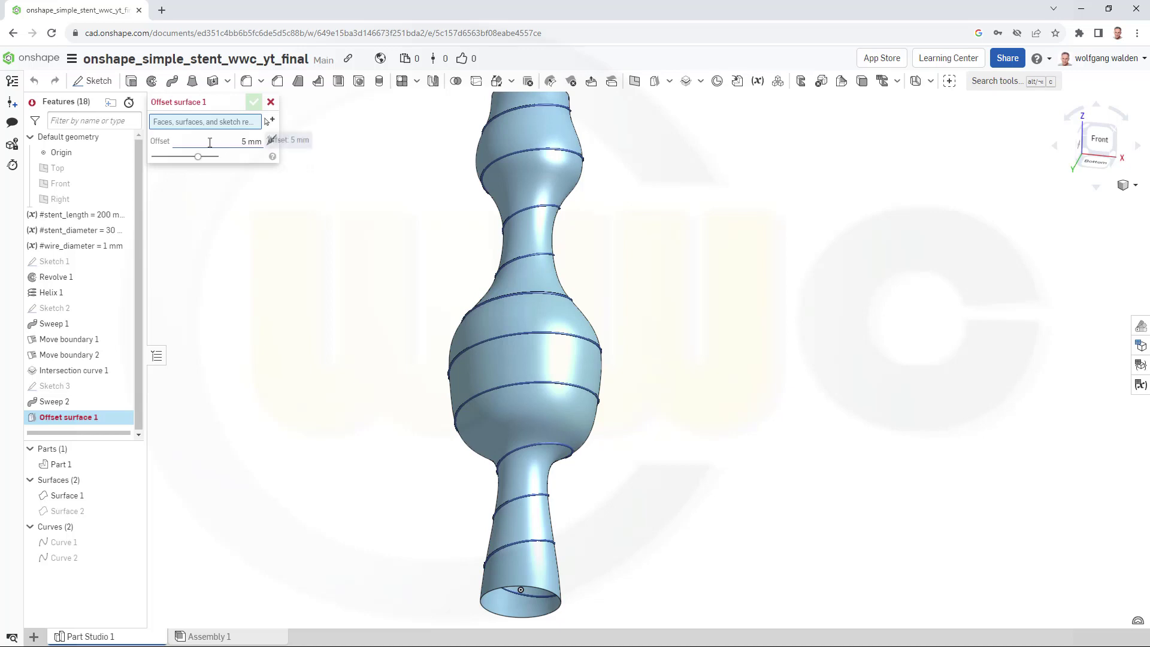
left_click(516, 280)
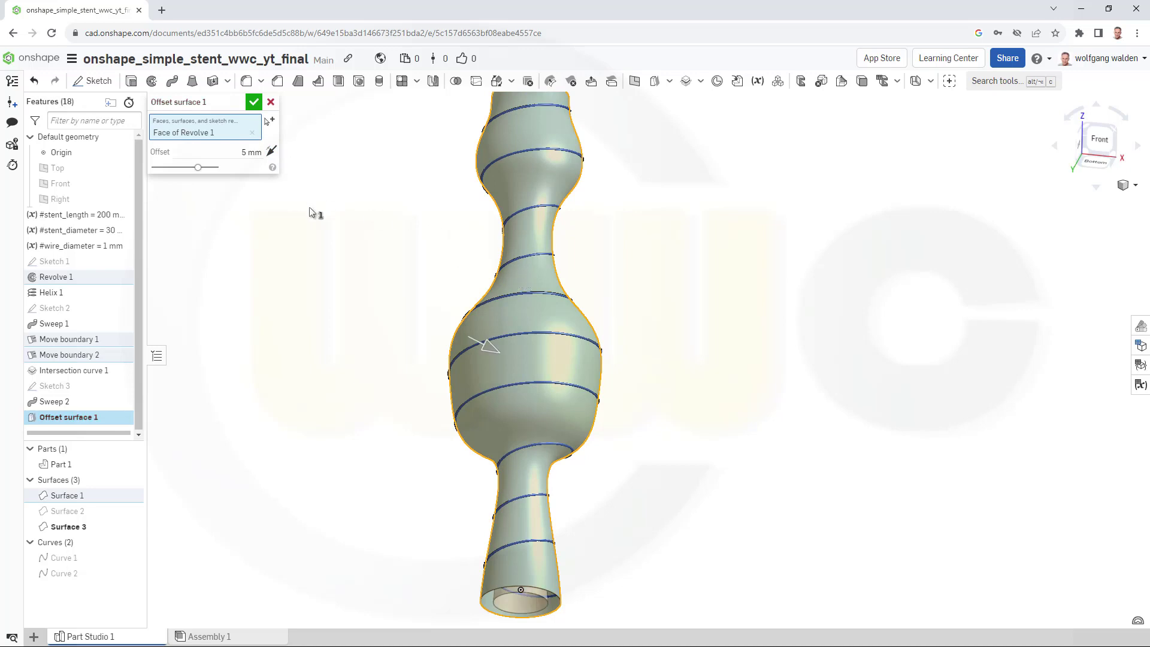
right_click_drag(311, 211, 308, 260)
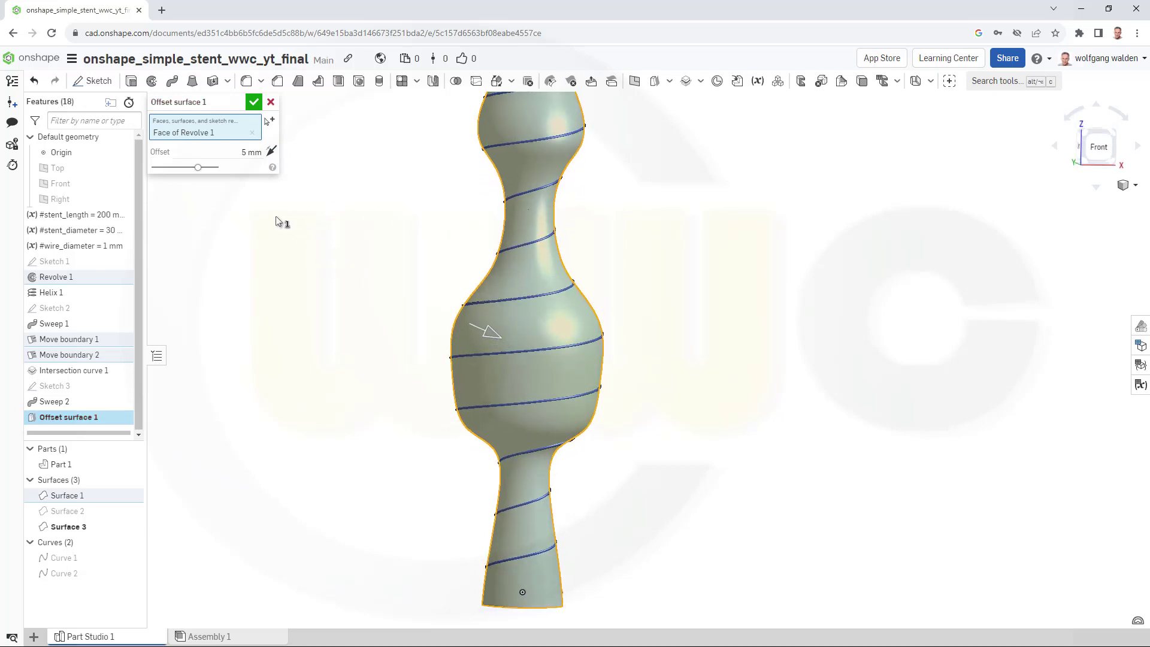
left_click(228, 155)
type("wire_d")
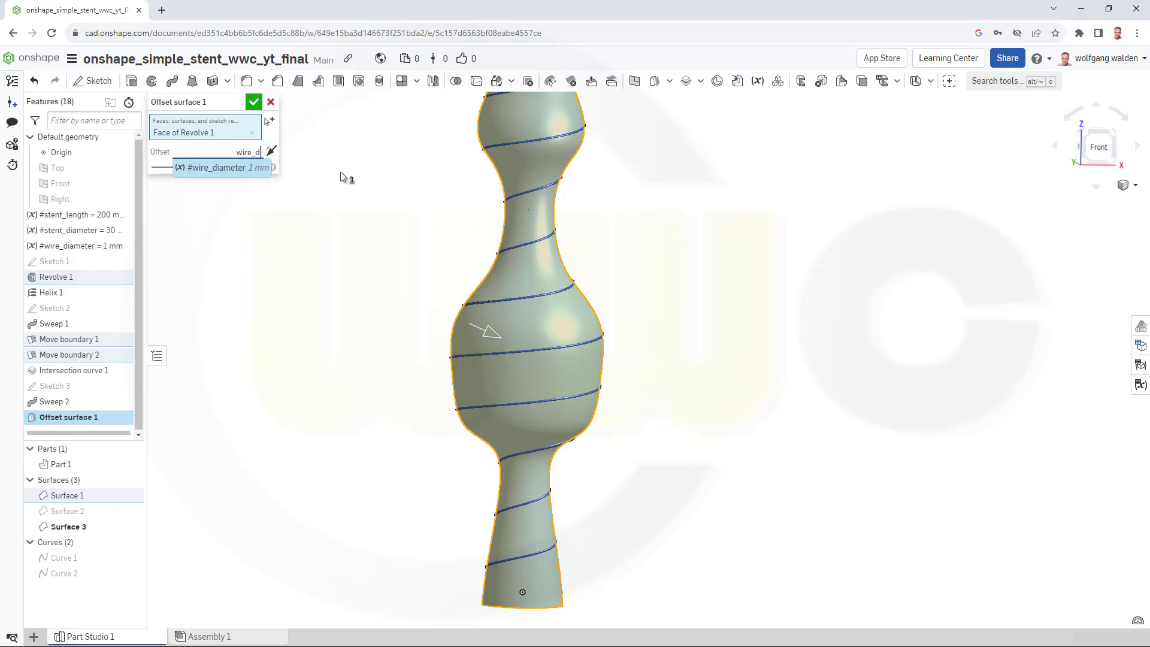
type("iameter")
key("Return")
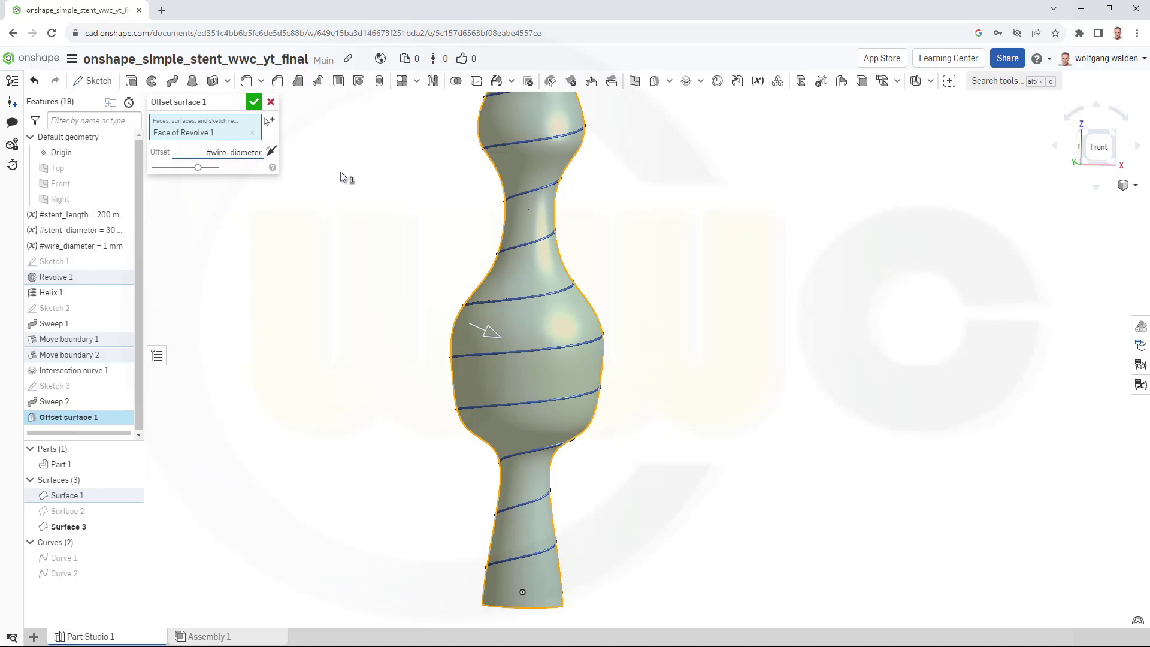
type("/4")
left_click(254, 102)
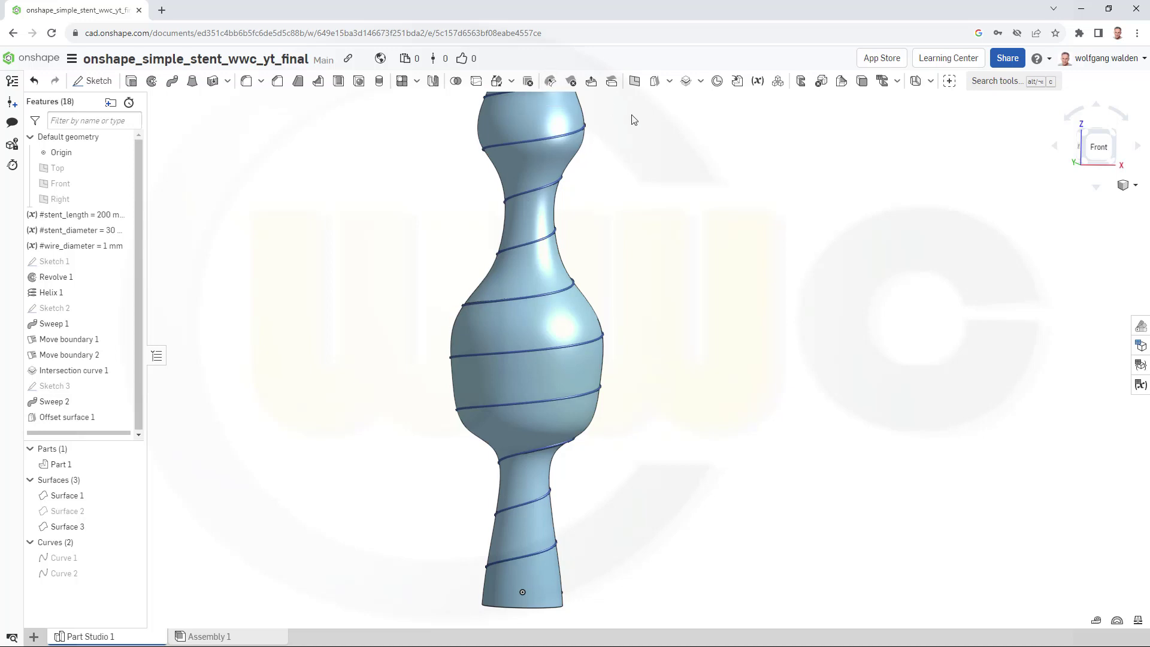
Step: Offset Face of Revolve 1 by #wire_diameter/4 in the flipped direction, producing Surface 4
left_click(655, 81)
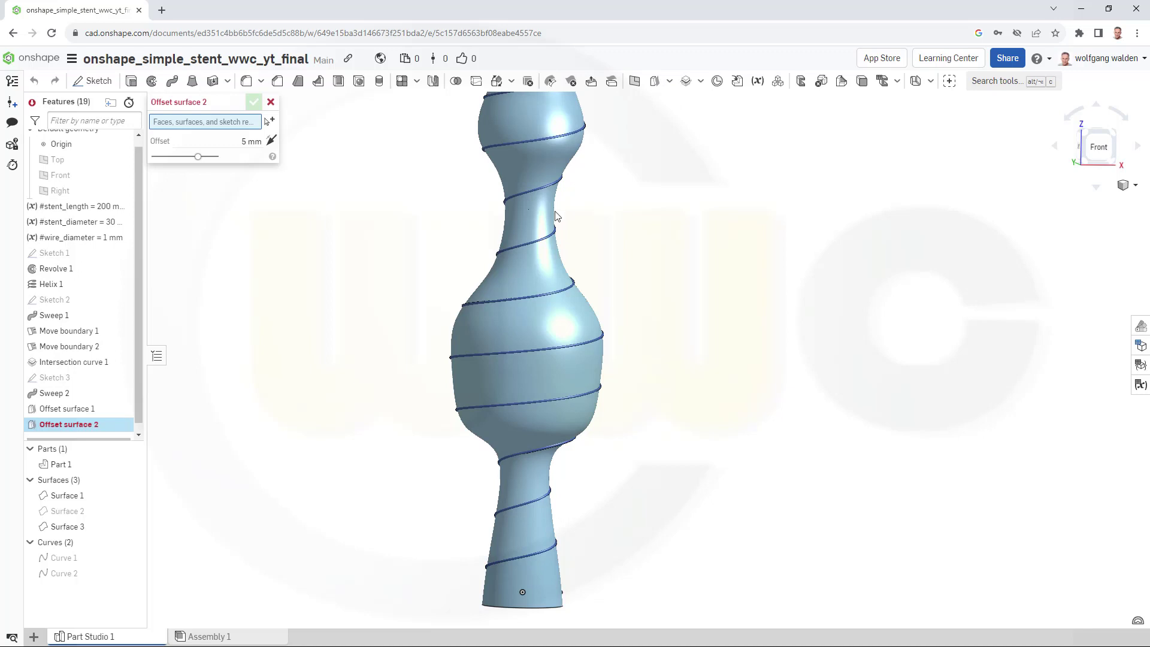
left_click(511, 275)
left_click(249, 151)
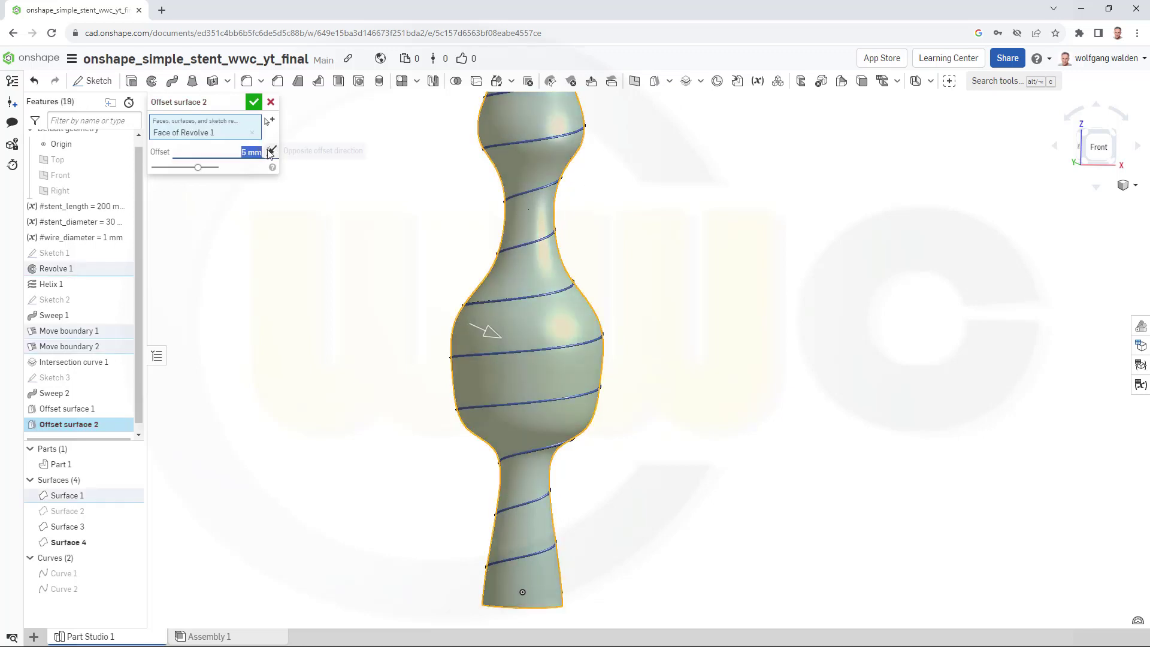
type("#w")
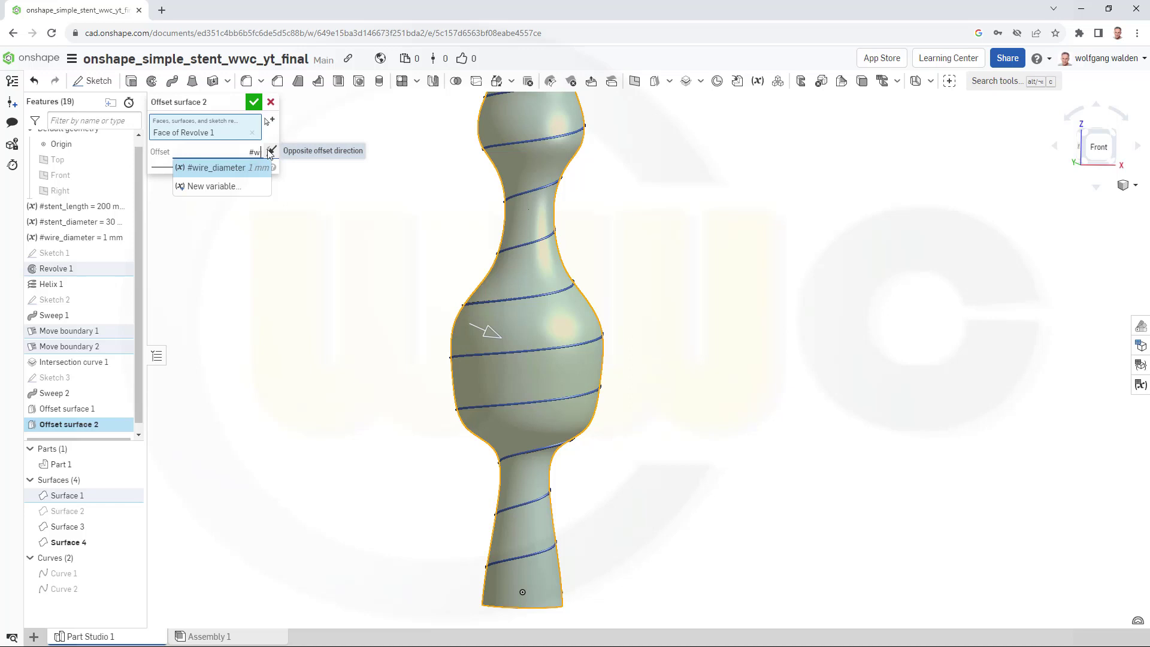
type("ire_diameter")
key("Return")
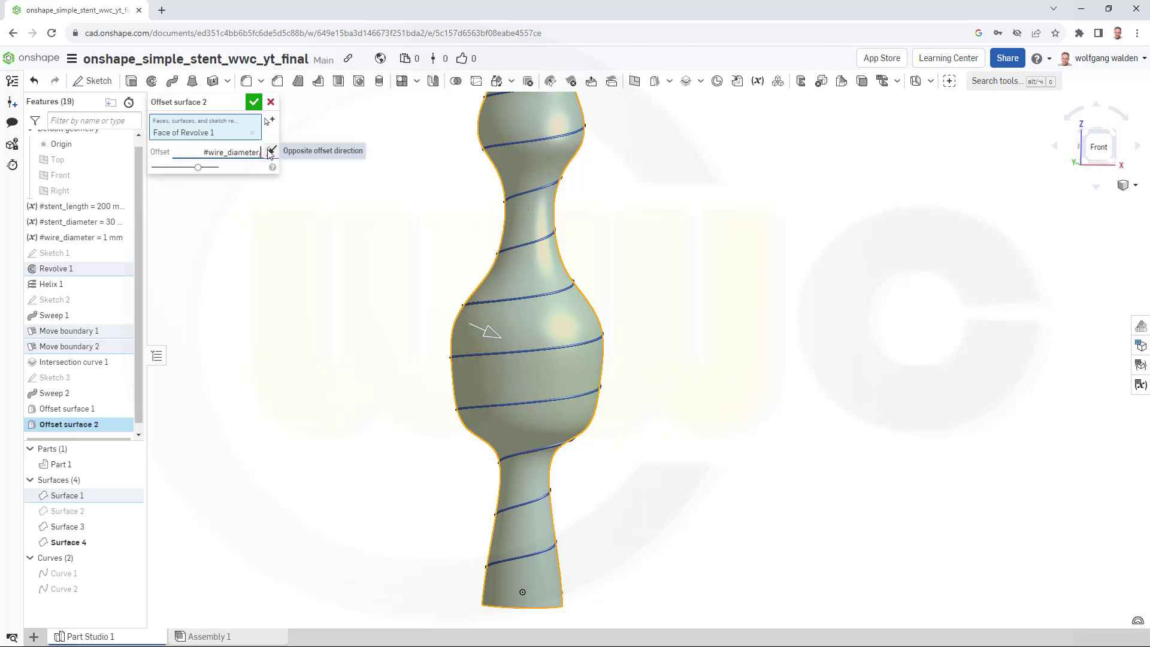
type("/4")
key("Return")
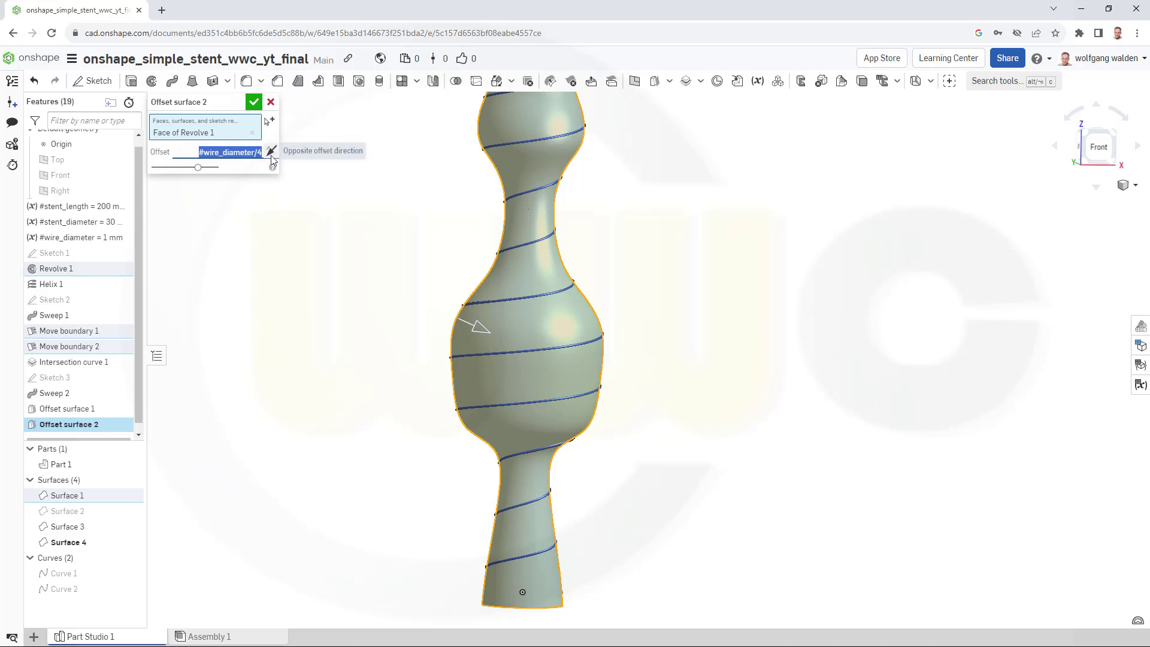
left_click(271, 153)
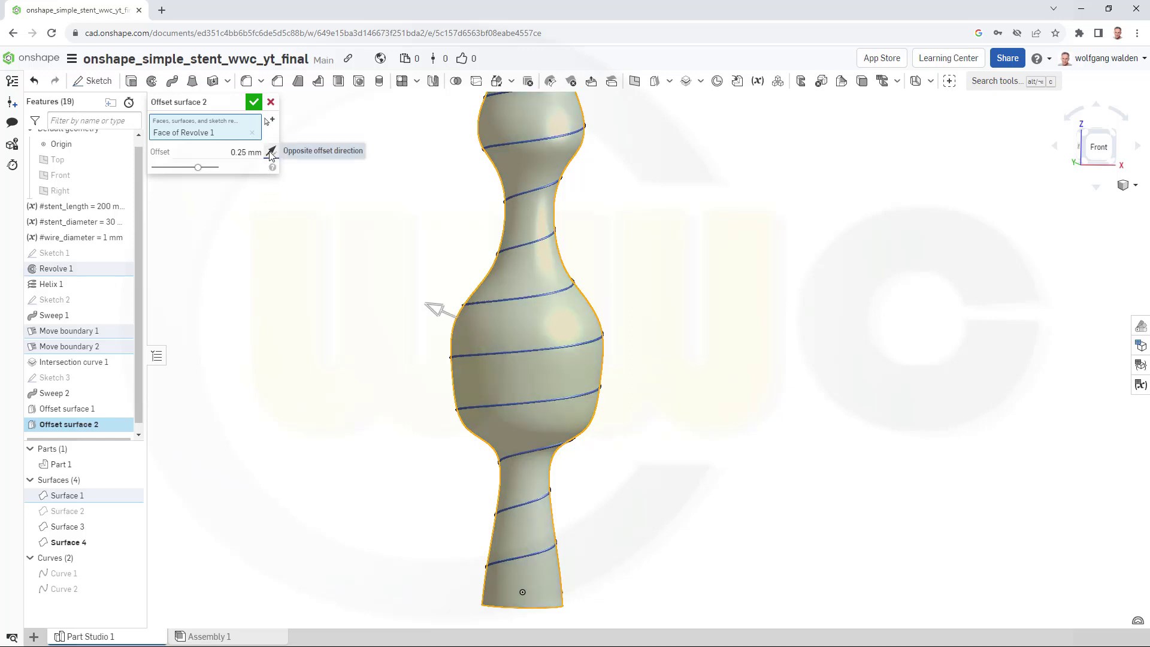
left_click(253, 103)
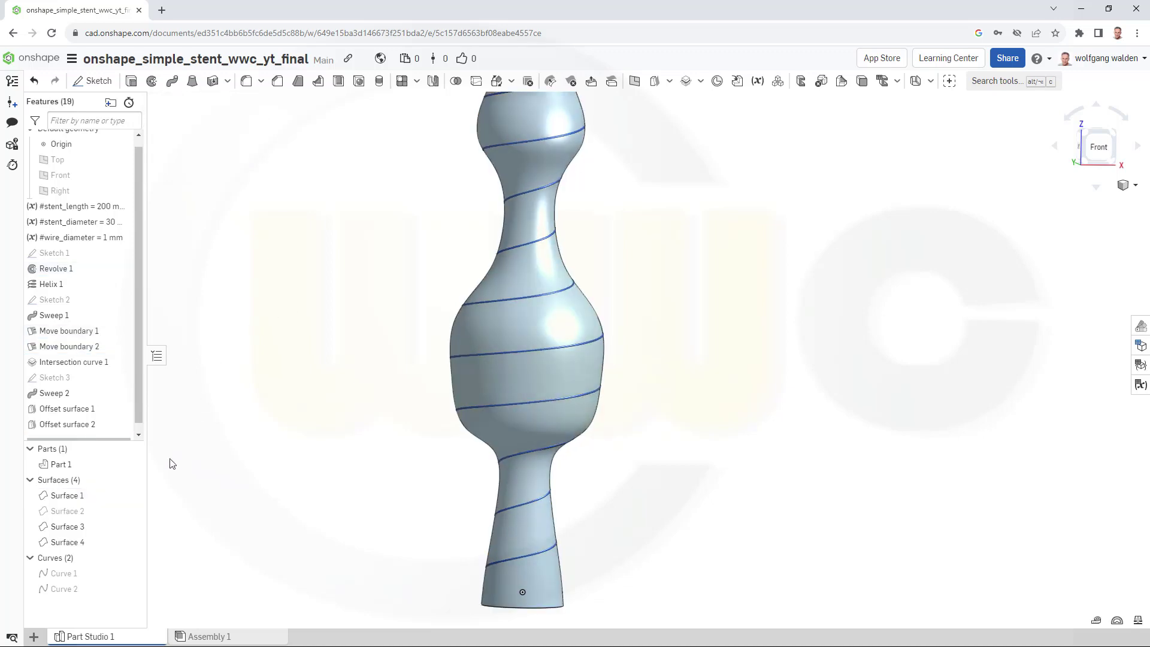
Step: Hide Surface 1 and zoom onto the stent's bottom, where the wire meets the tube edge
left_click(128, 495)
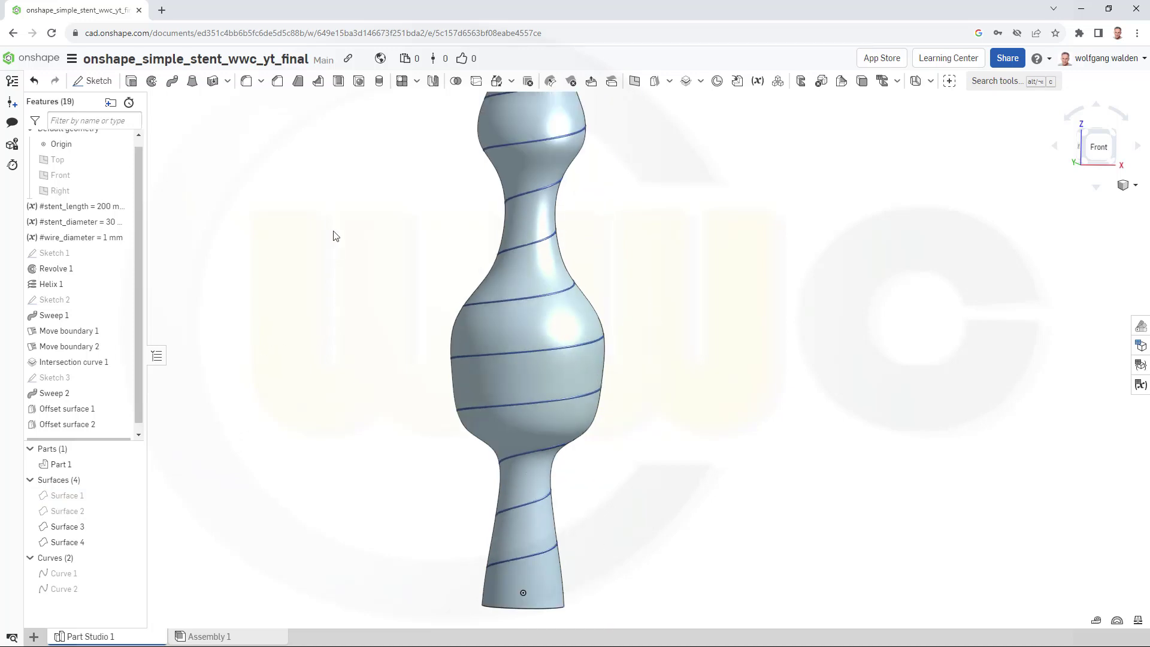
scroll(335, 236, "down", 2)
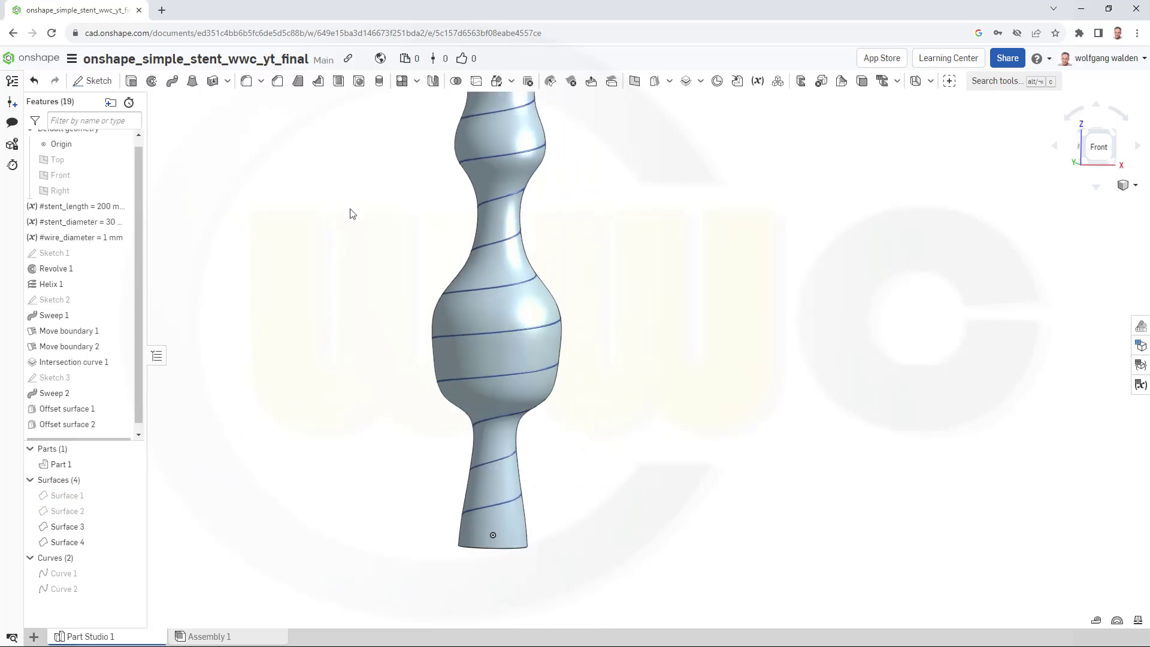
middle_click_drag(345, 224, 382, 326)
scroll(388, 331, "up", 1)
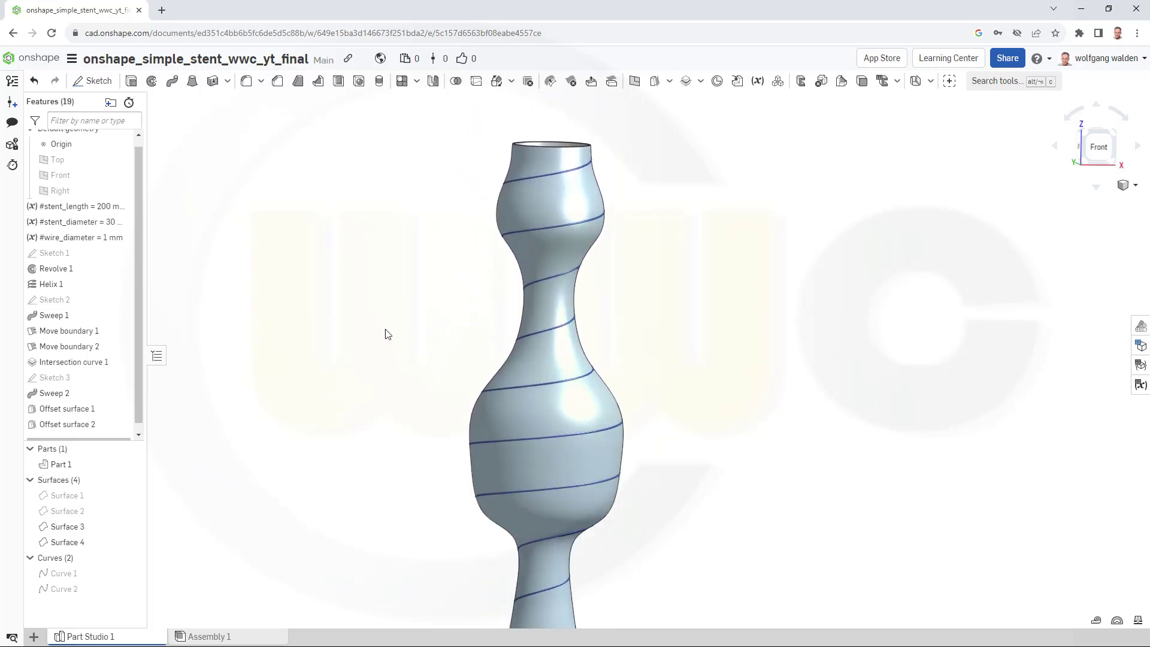
middle_click_drag(416, 390, 425, 155)
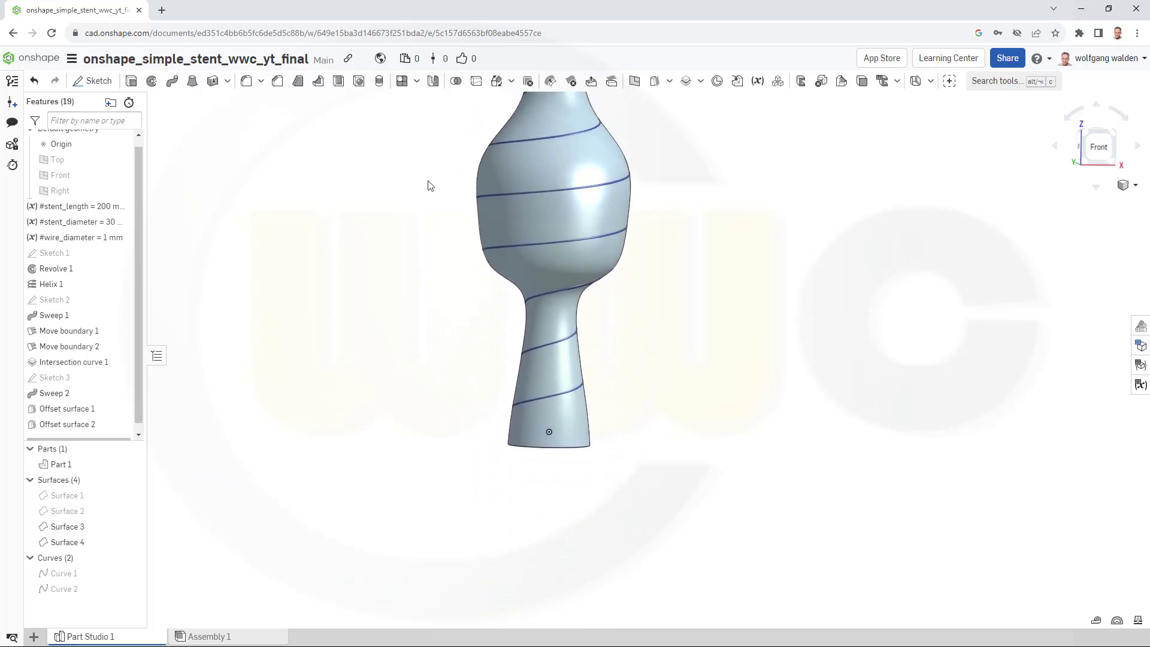
right_click_drag(409, 264, 779, 288)
scroll(608, 437, "up", 5)
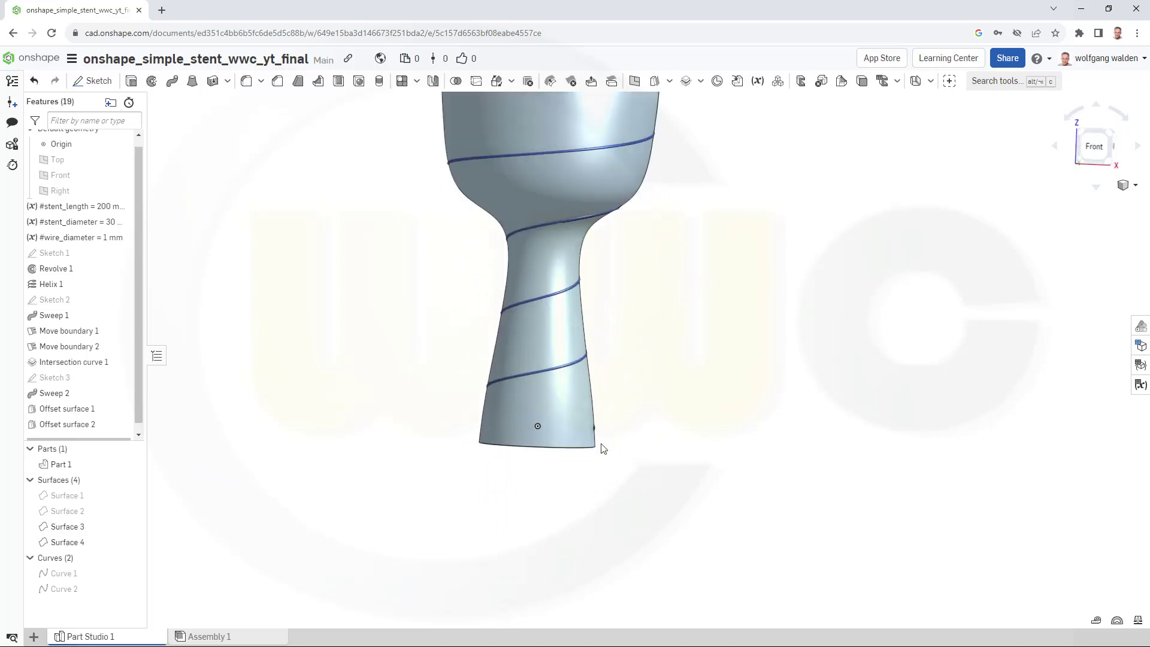
scroll(585, 445, "up", 5)
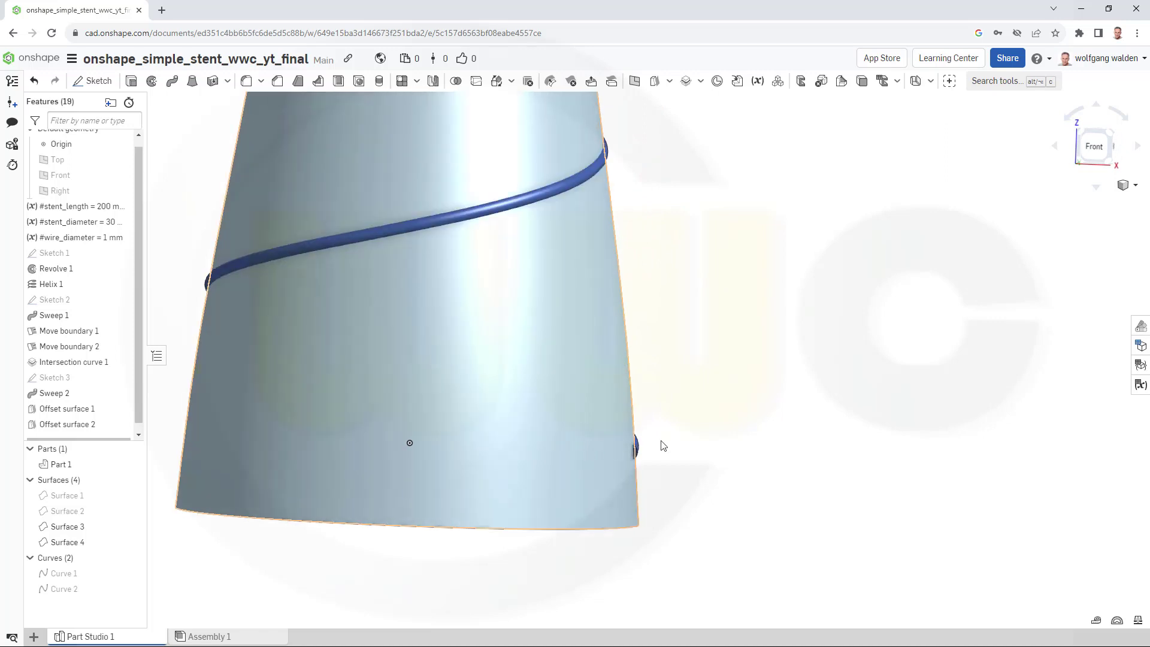
Step: Hide Surface 3 so only Surface 4 shows around the wire Part 1
scroll(693, 435, "down", 1)
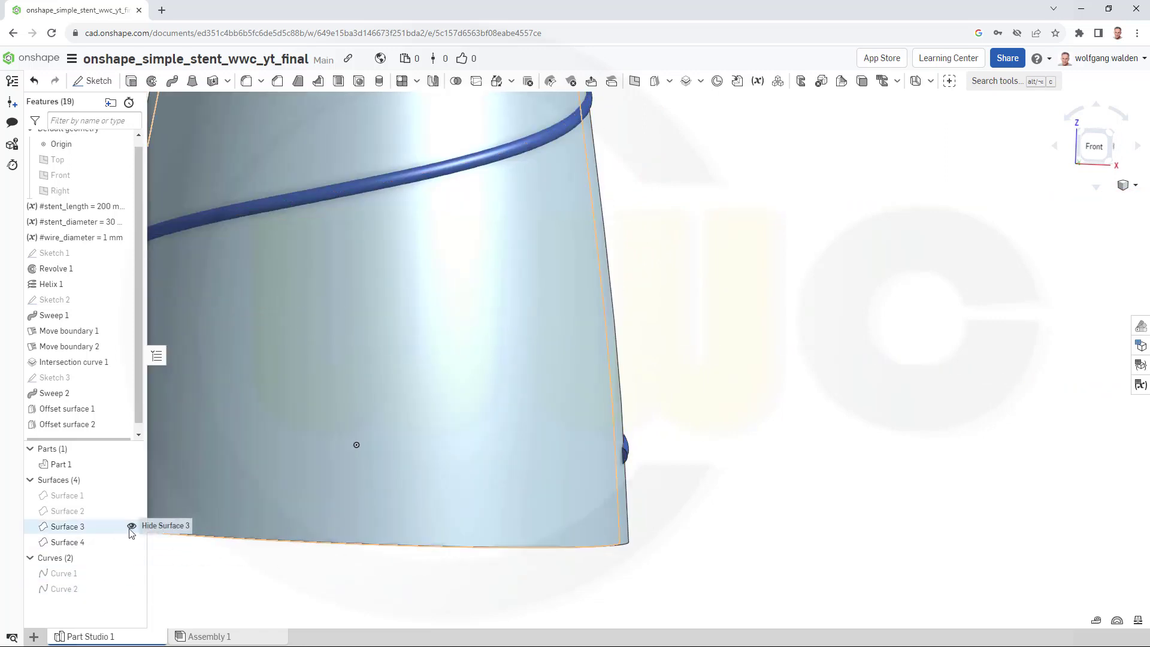
left_click(131, 526)
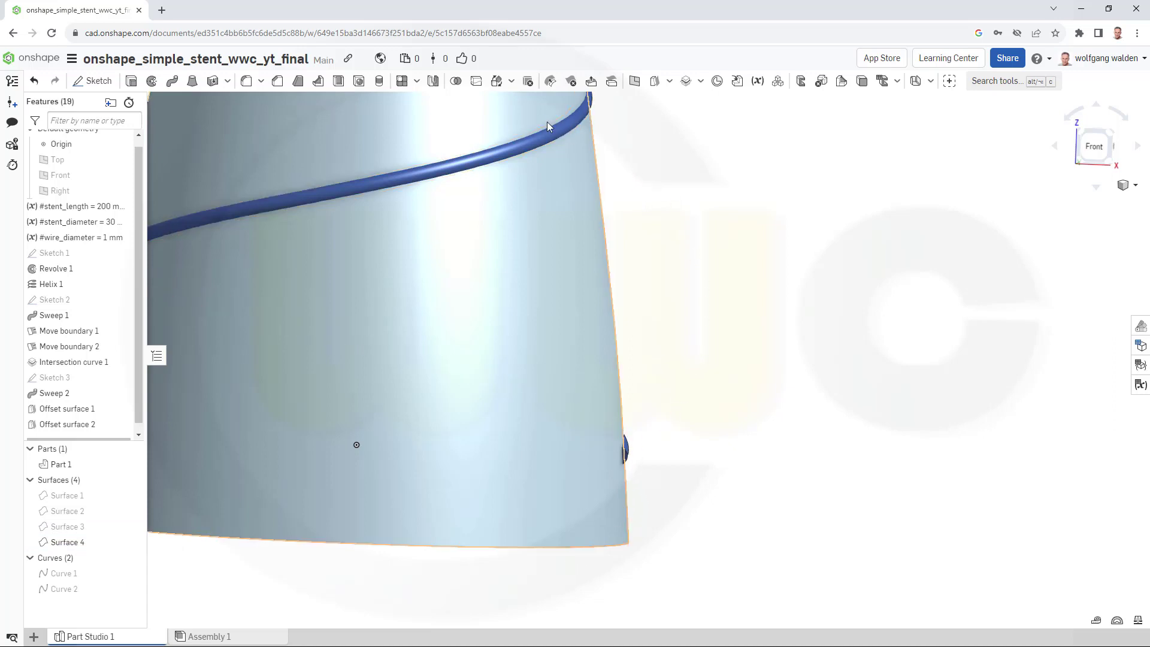
Step: Split Part 1 with Surface 4, keeping one side only, then show Surface 3 again
left_click(476, 81)
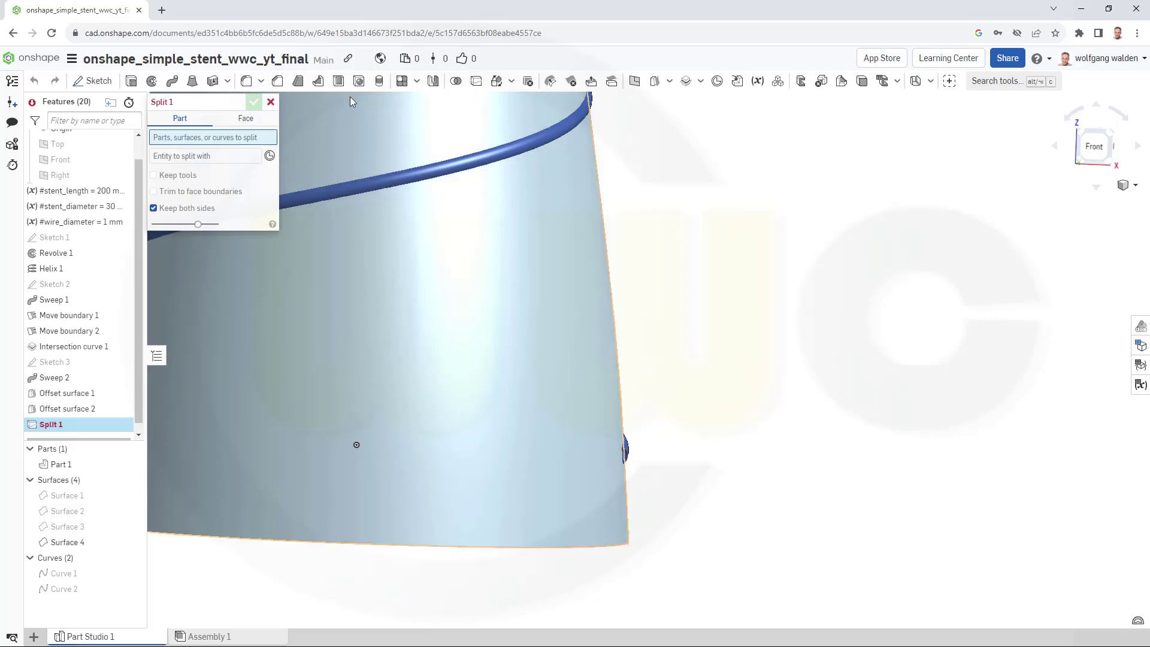
left_click(153, 207)
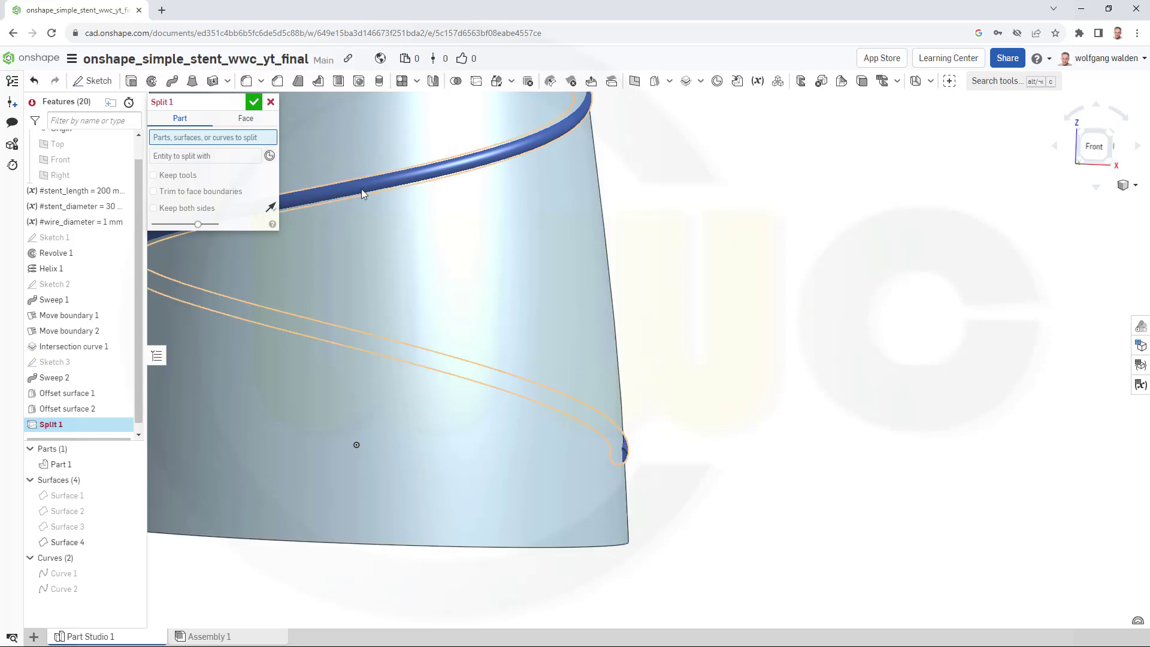
left_click(58, 468)
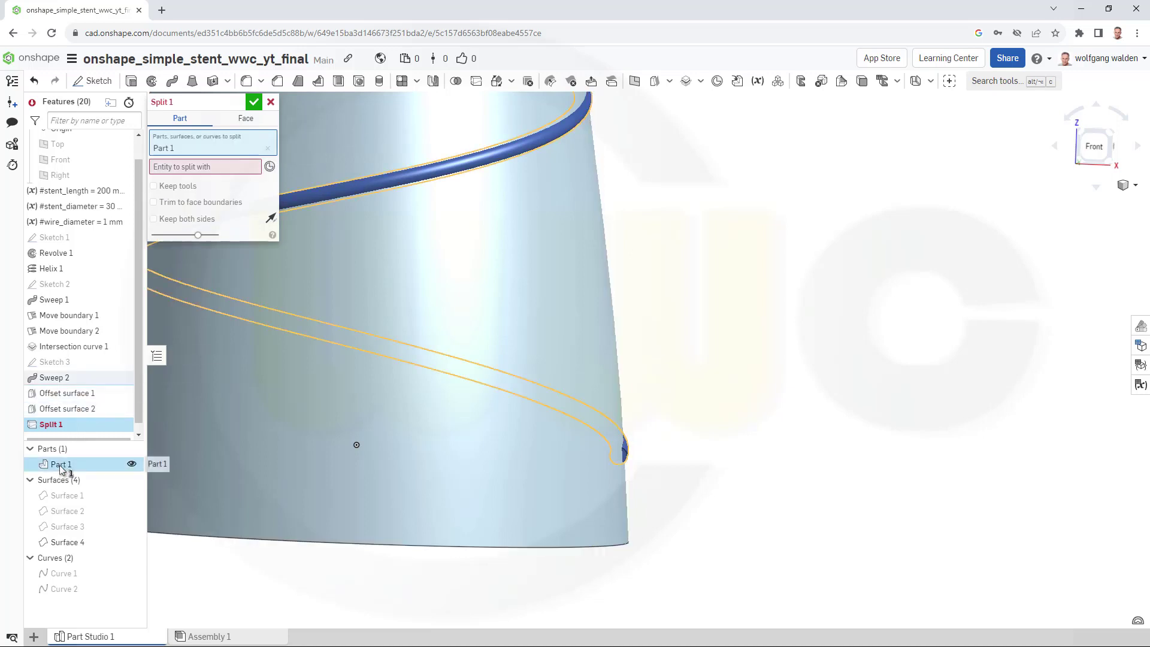
left_click(192, 168)
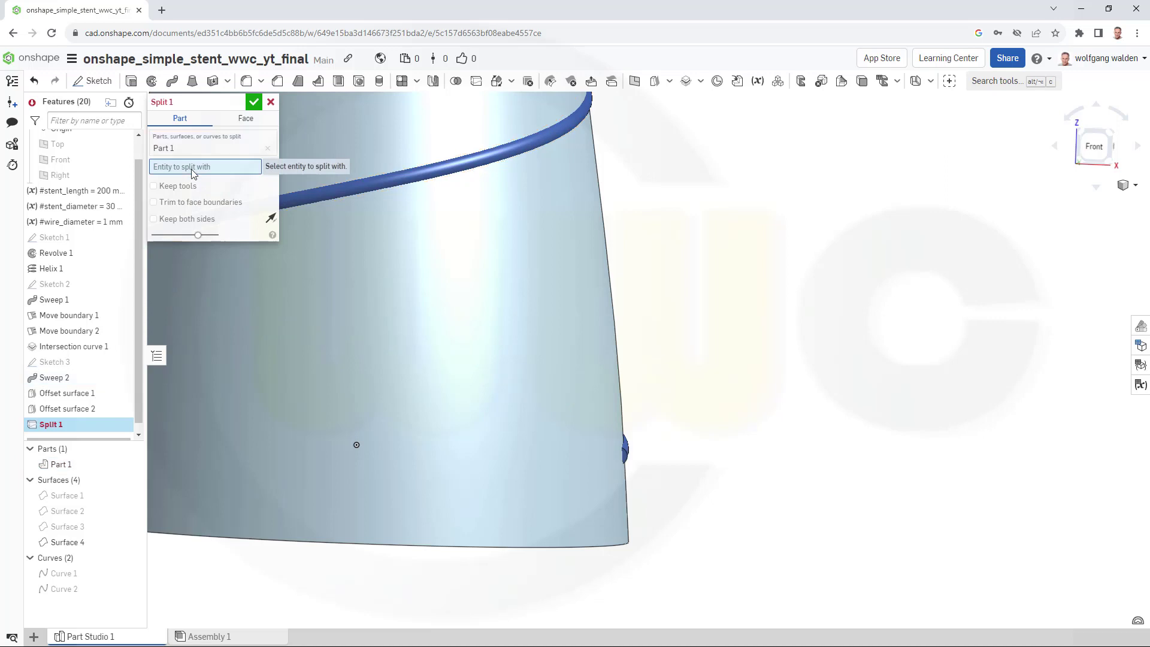
left_click(72, 542)
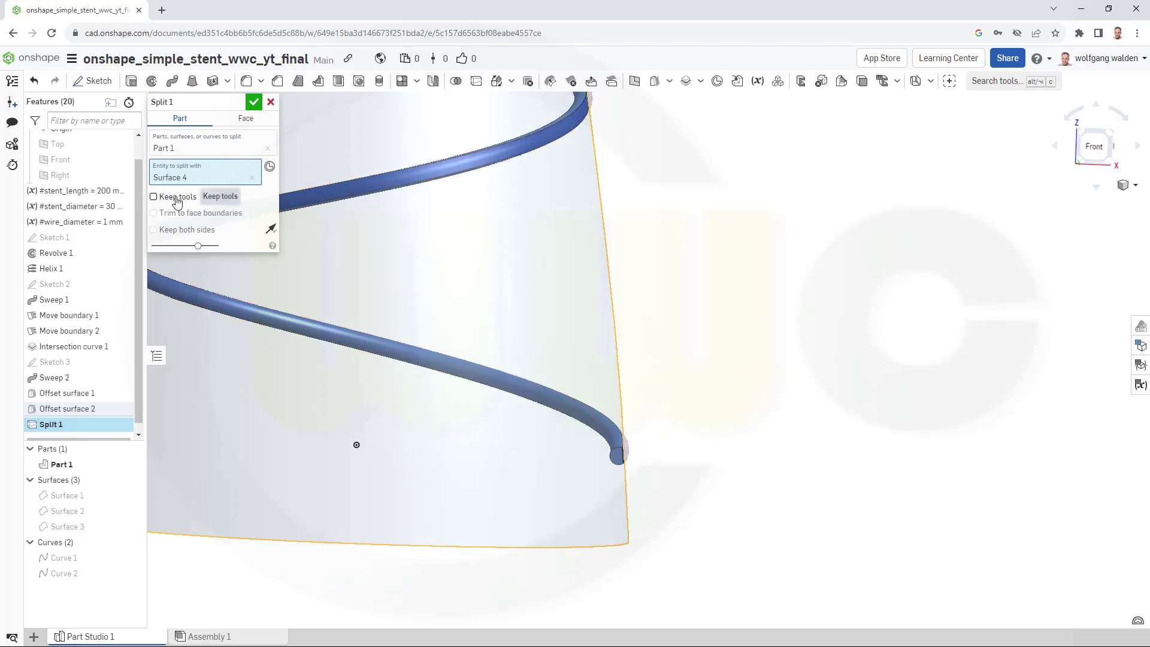
left_click(253, 106)
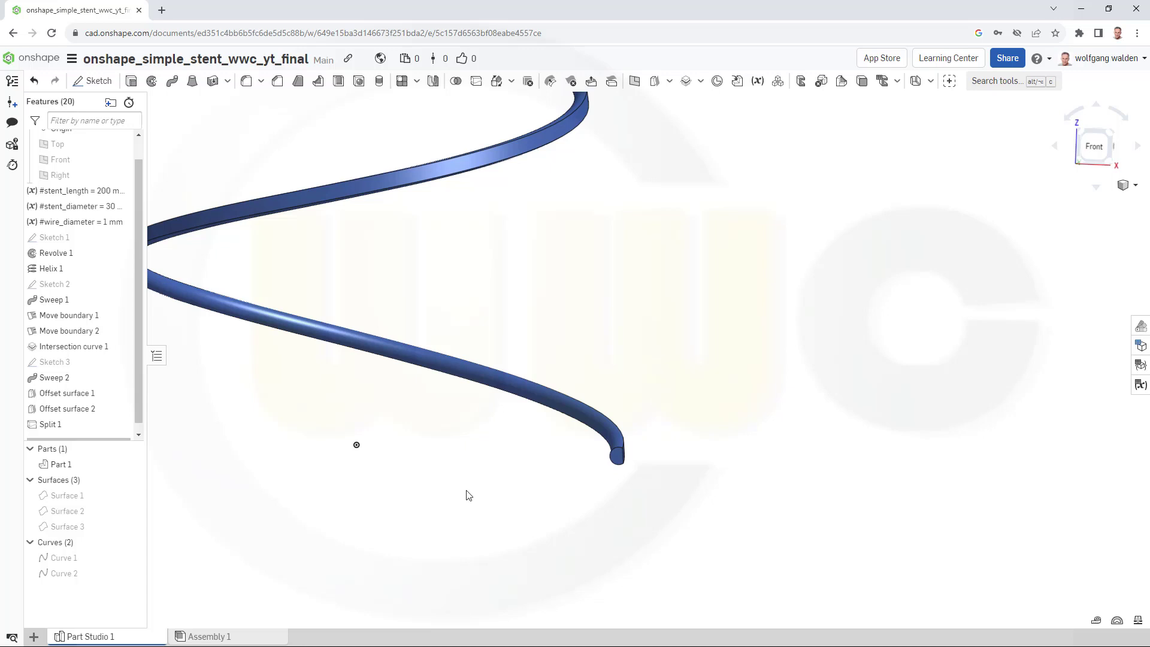
left_click(131, 526)
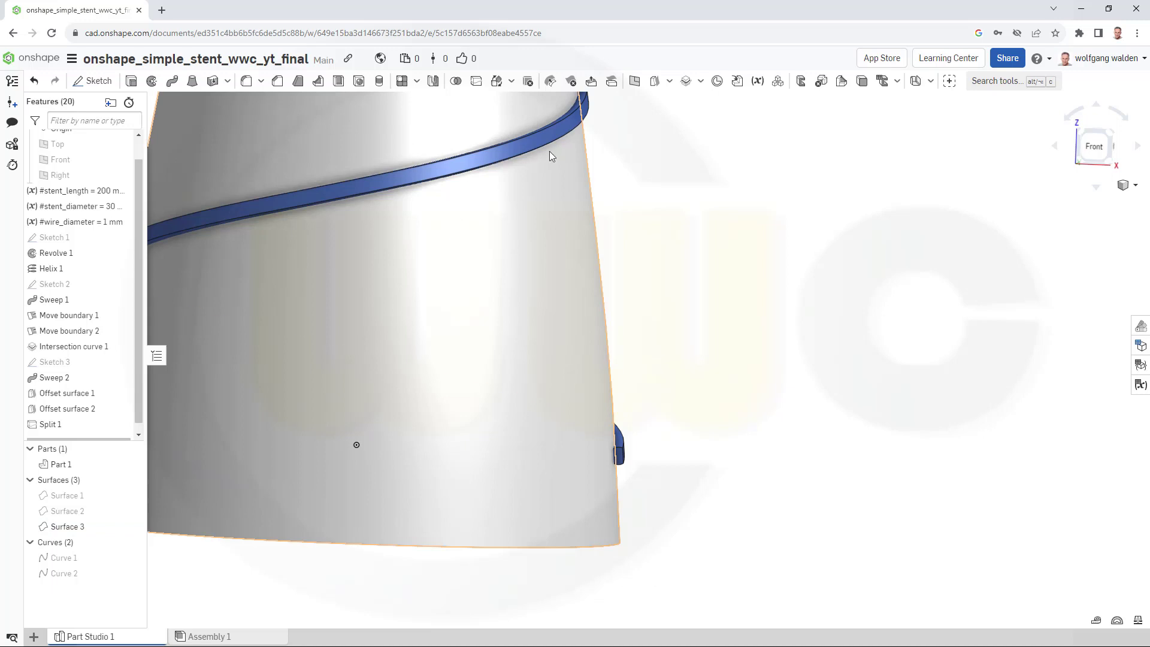
Step: Start Split 2 on wire Part 1 with Surface 3 as the cutting surface
left_click(476, 82)
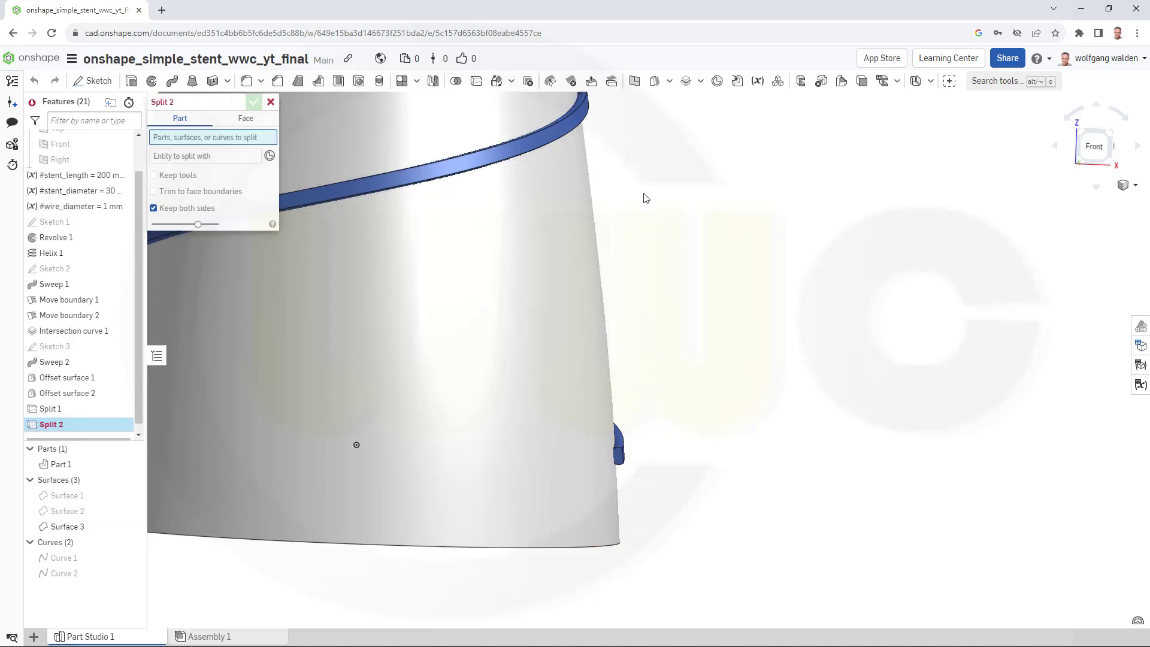
left_click(502, 151)
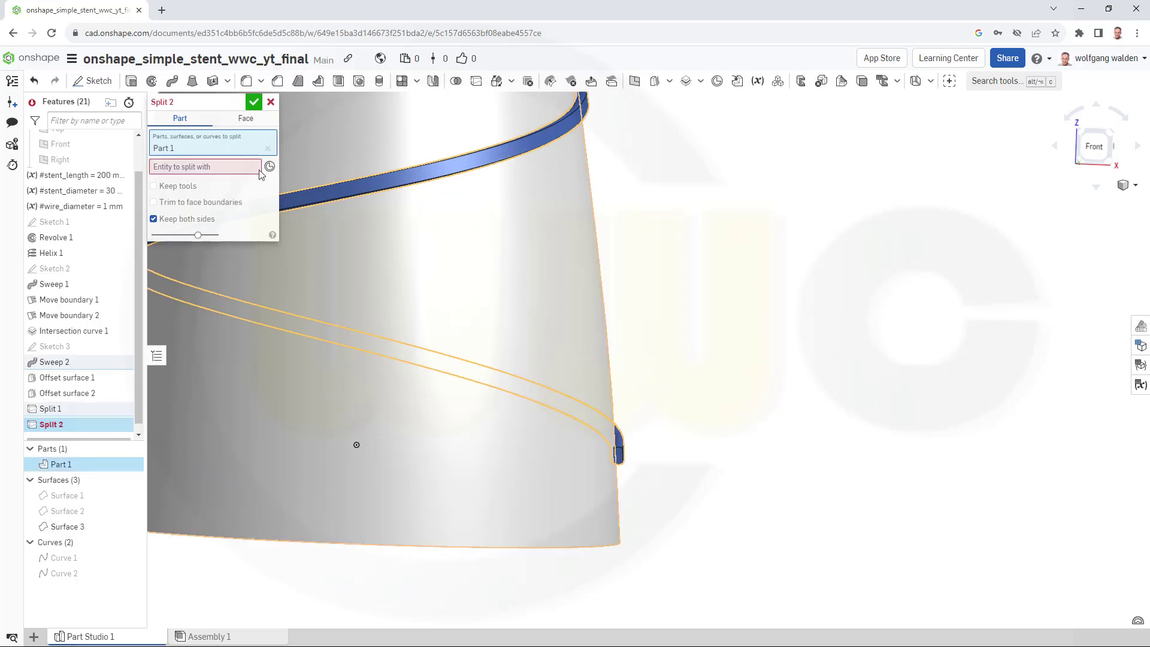
left_click(376, 250)
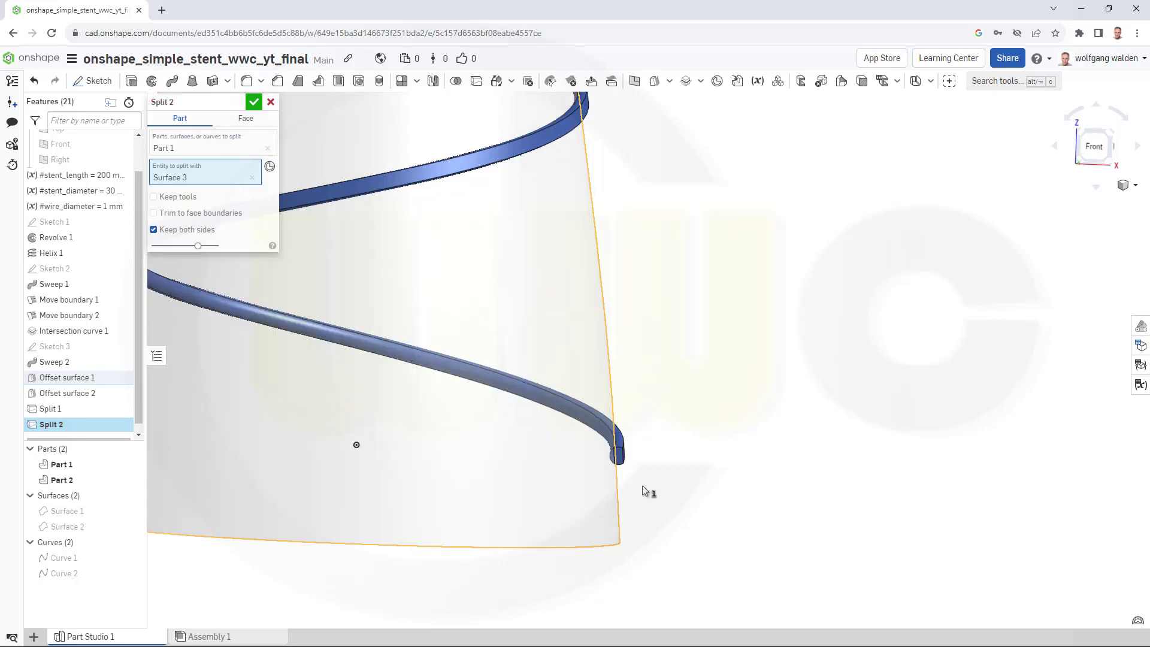
scroll(645, 490, "down", 4)
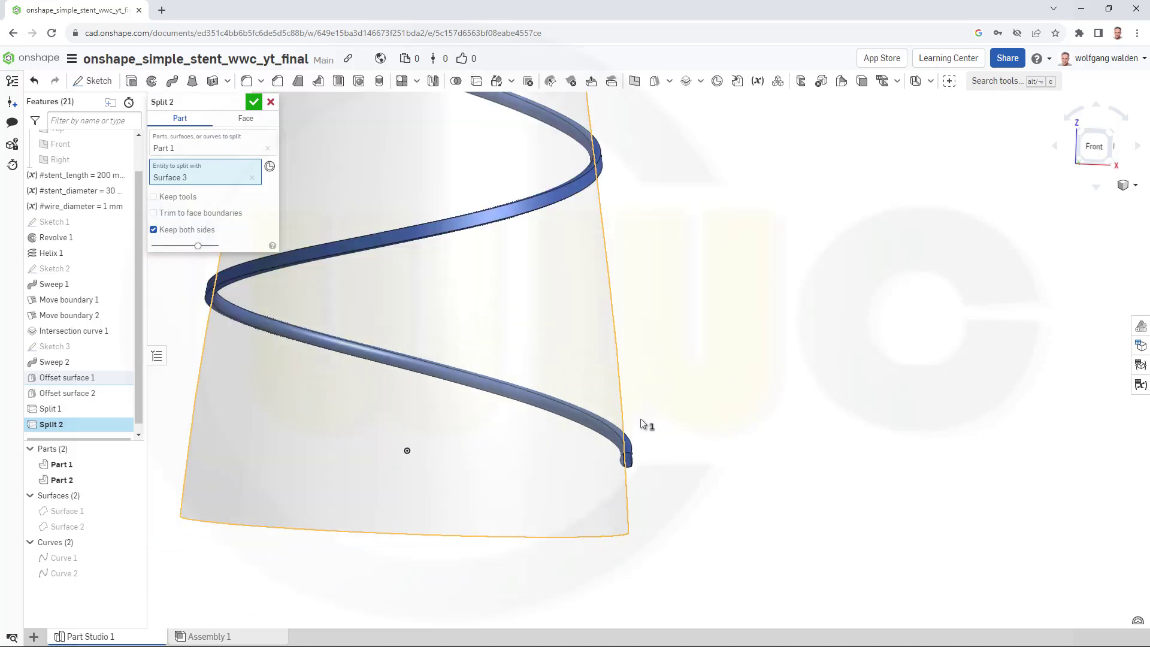
scroll(652, 413, "down", 3)
scroll(665, 335, "up", 3)
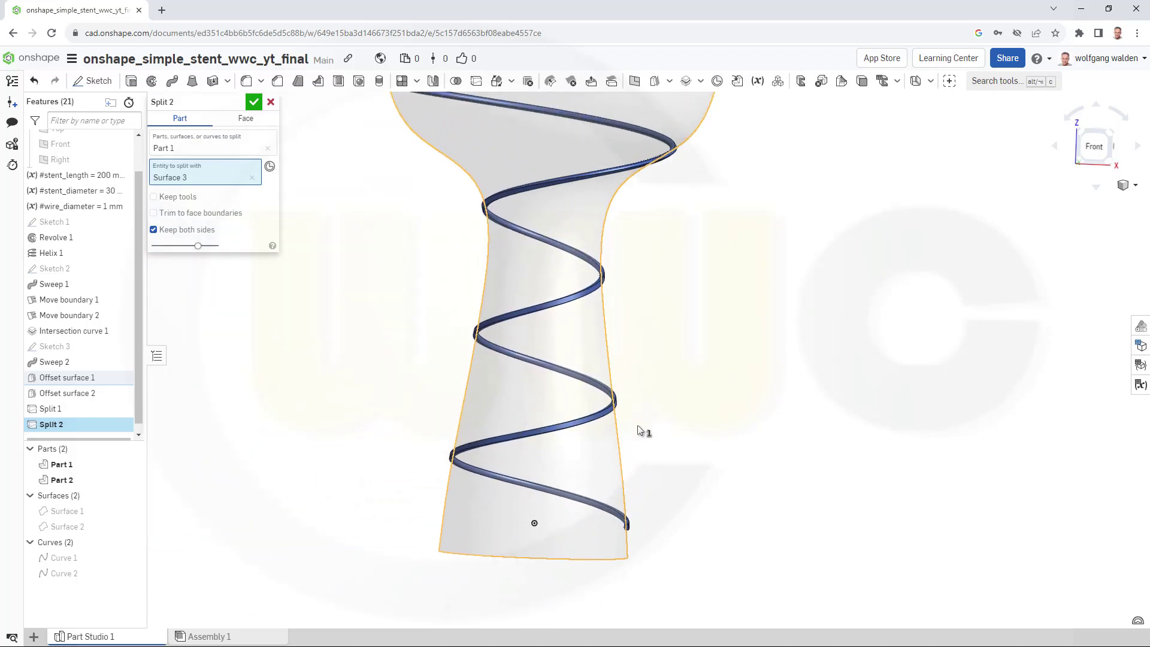
scroll(616, 526, "down", 4)
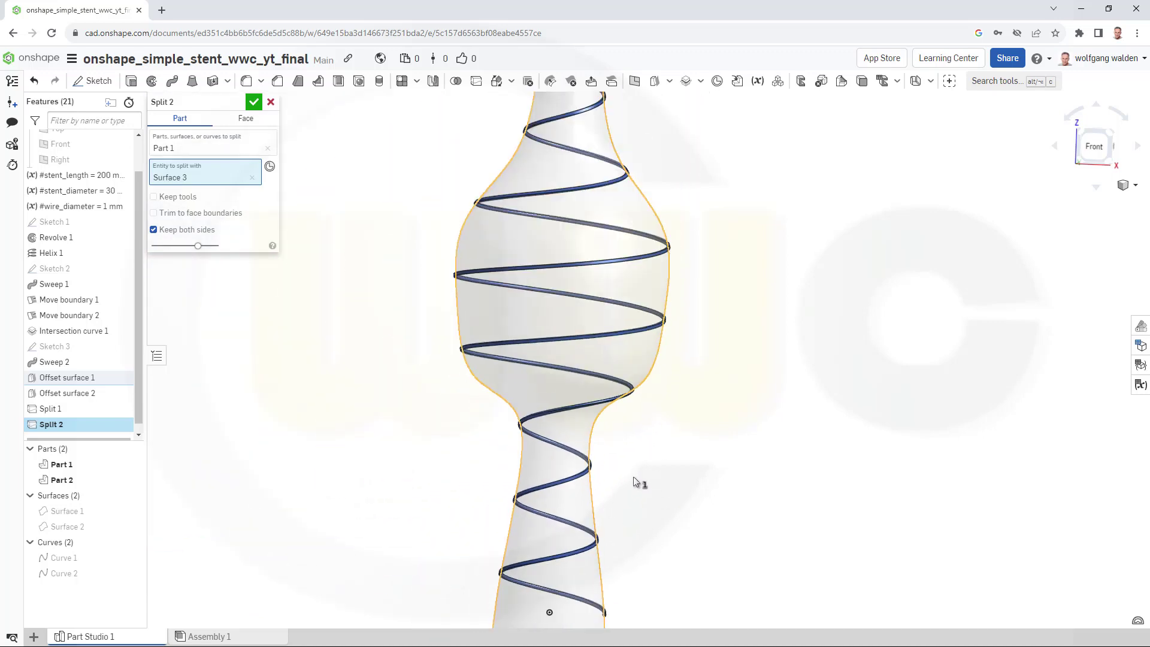
scroll(644, 542, "up", 4)
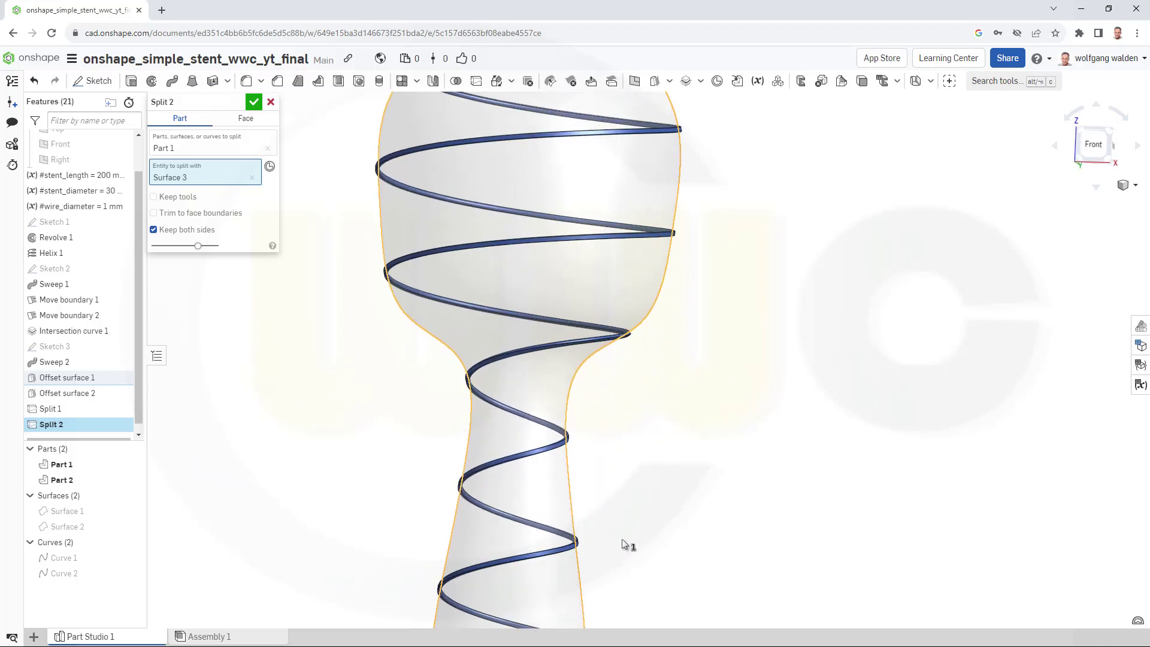
middle_click_drag(623, 544, 693, 331)
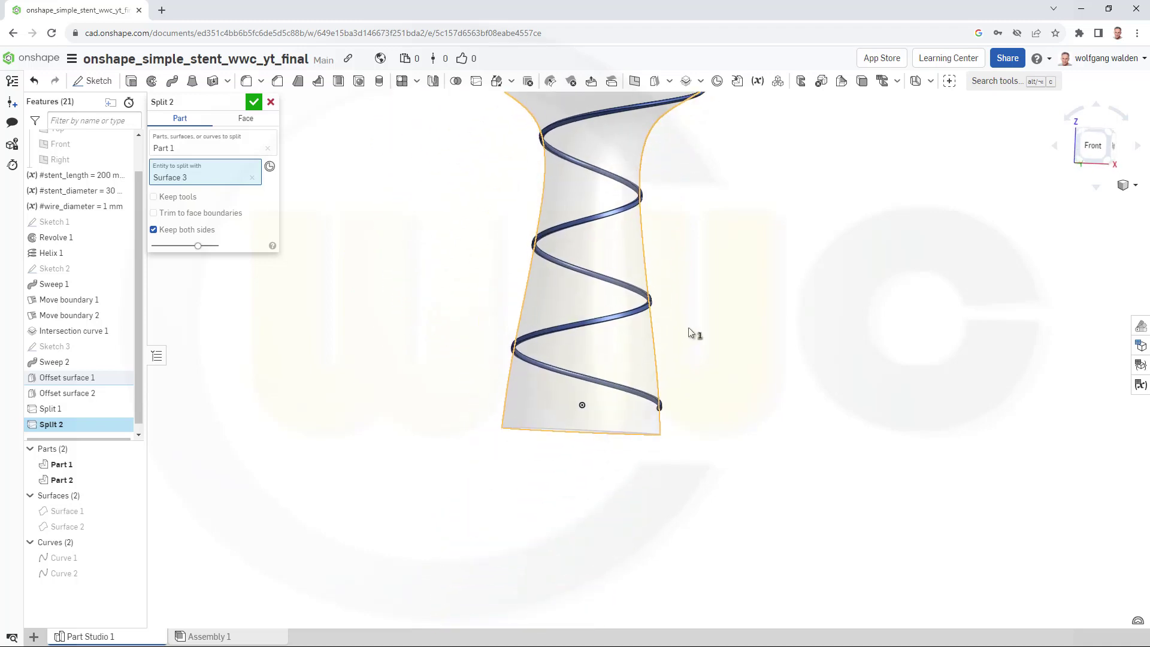
Step: Keep only the opposite side in Split 2 and confirm, giving the wire flat sides
left_click(155, 231)
scroll(671, 410, "up", 4)
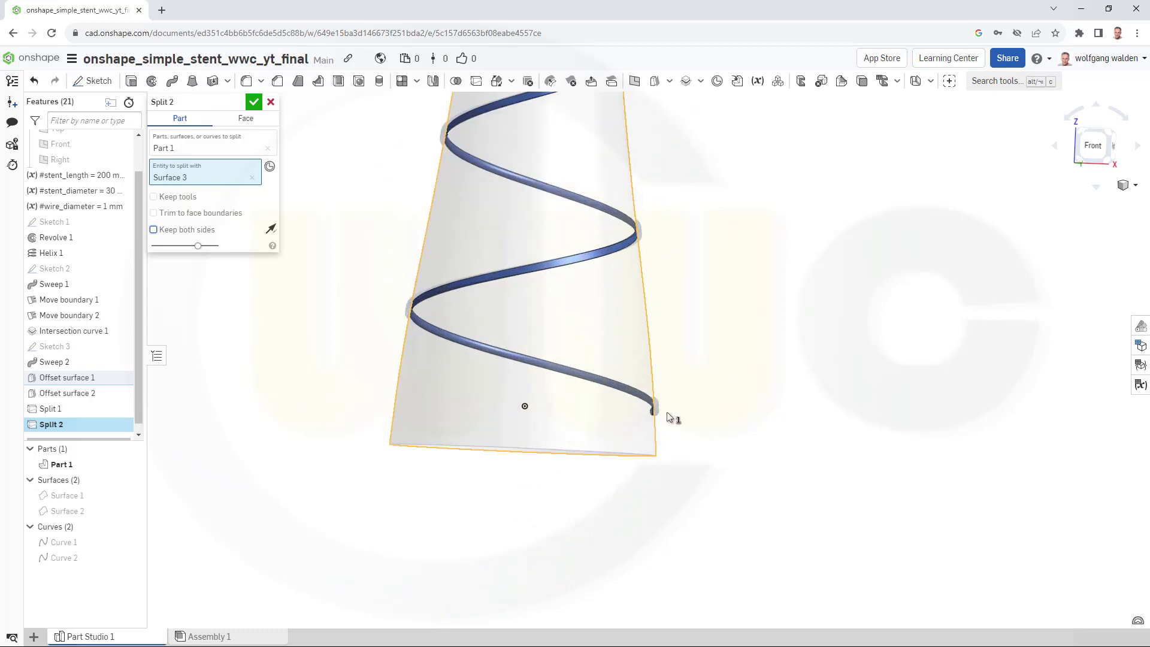
scroll(641, 430, "up", 3)
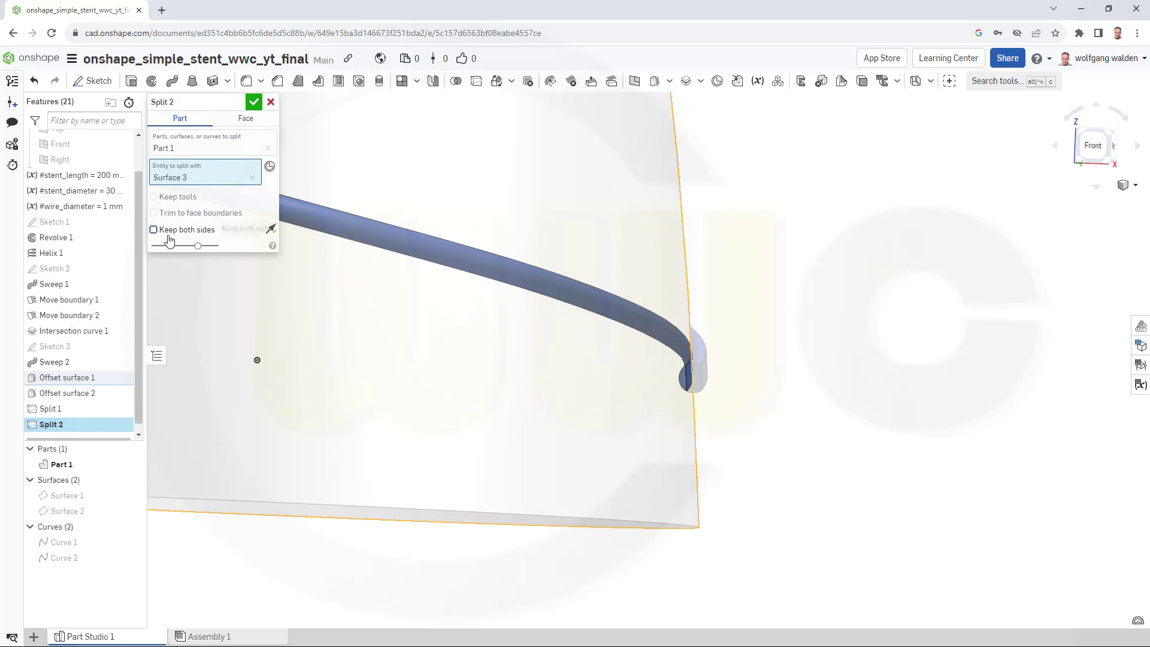
left_click(270, 234)
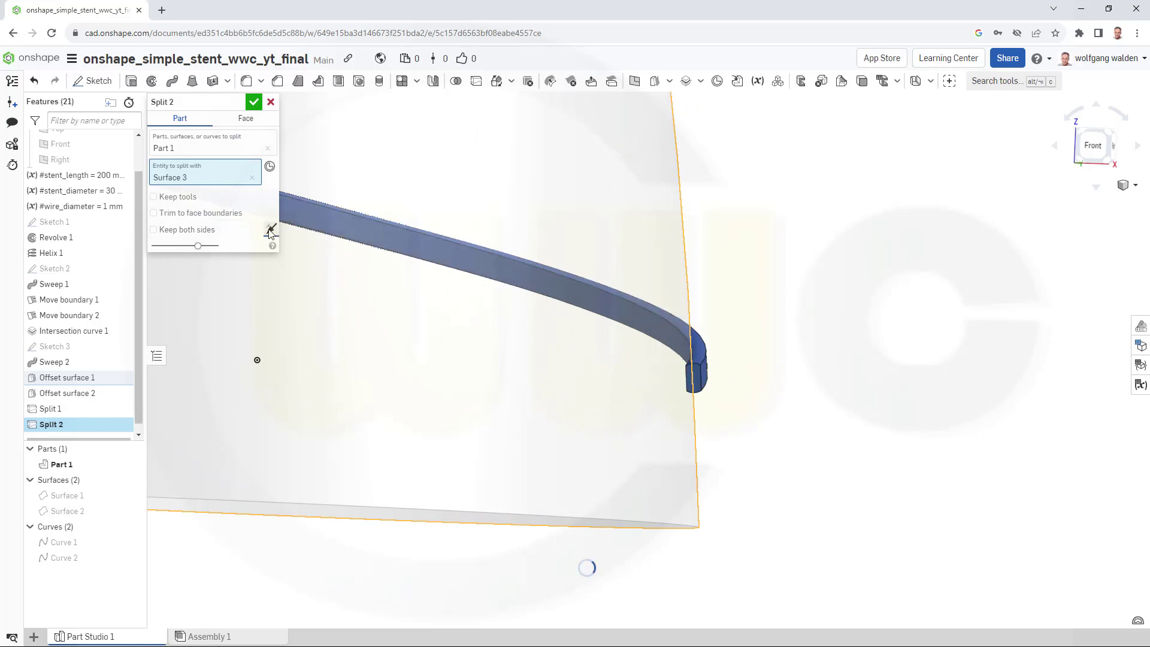
left_click(254, 103)
scroll(361, 349, "down", 10)
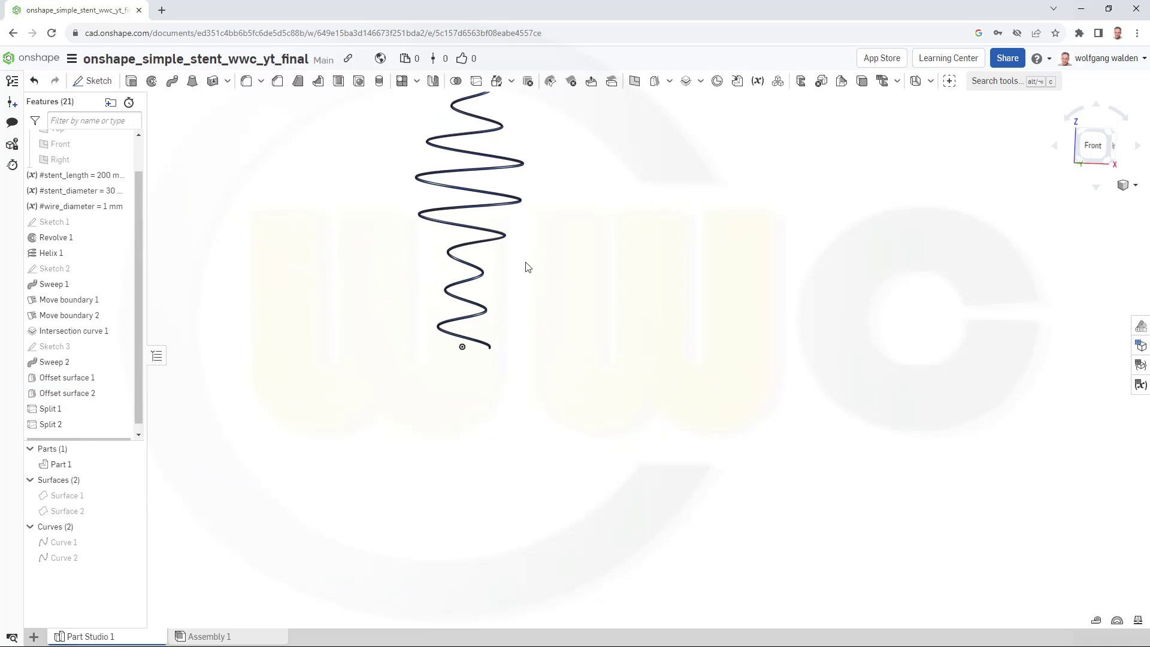
middle_click_drag(525, 264, 596, 466)
right_click_drag(593, 457, 546, 457)
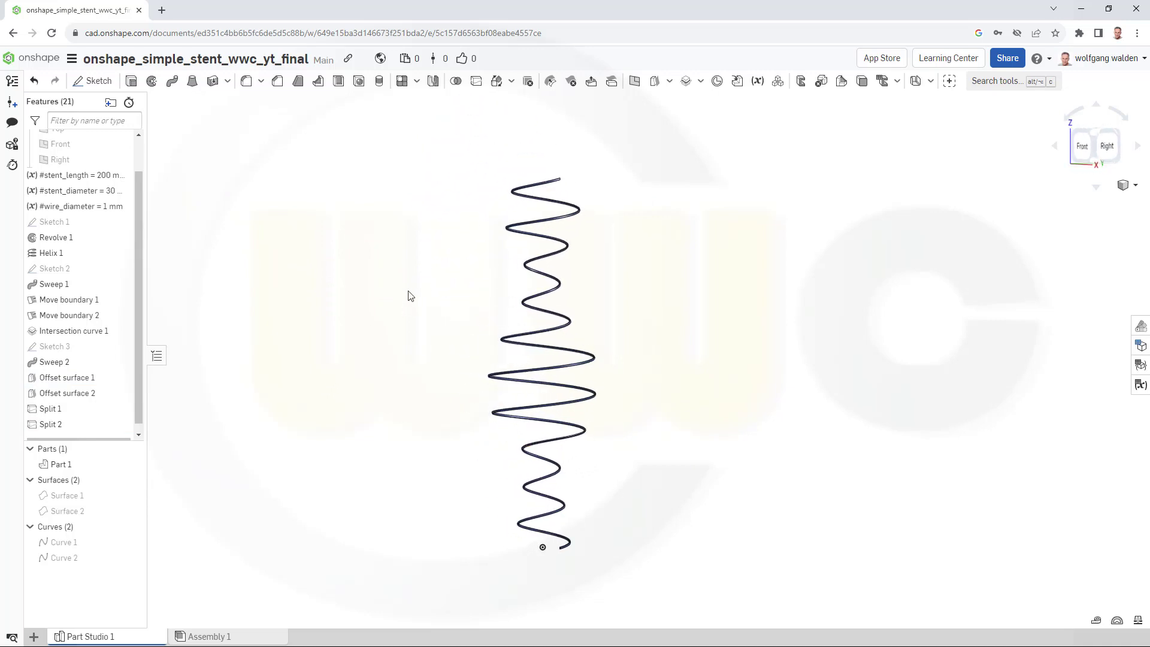
Step: Mirror the flat wire Part 1 across the Front plane as Mirror 1
left_click(433, 81)
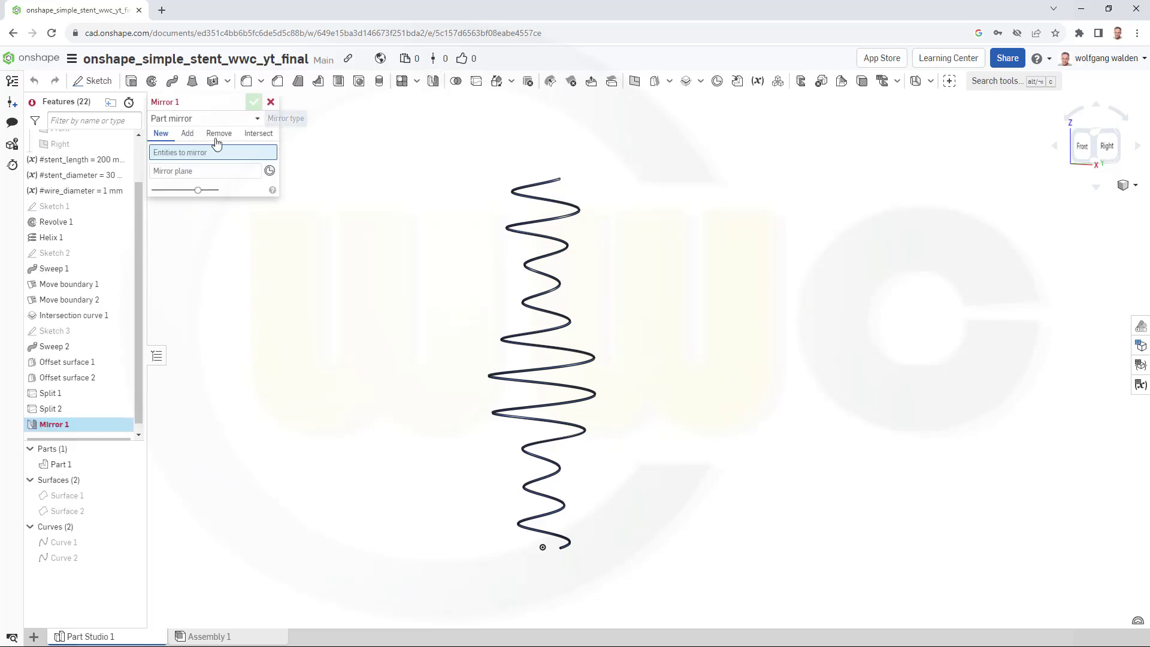
left_click(530, 189)
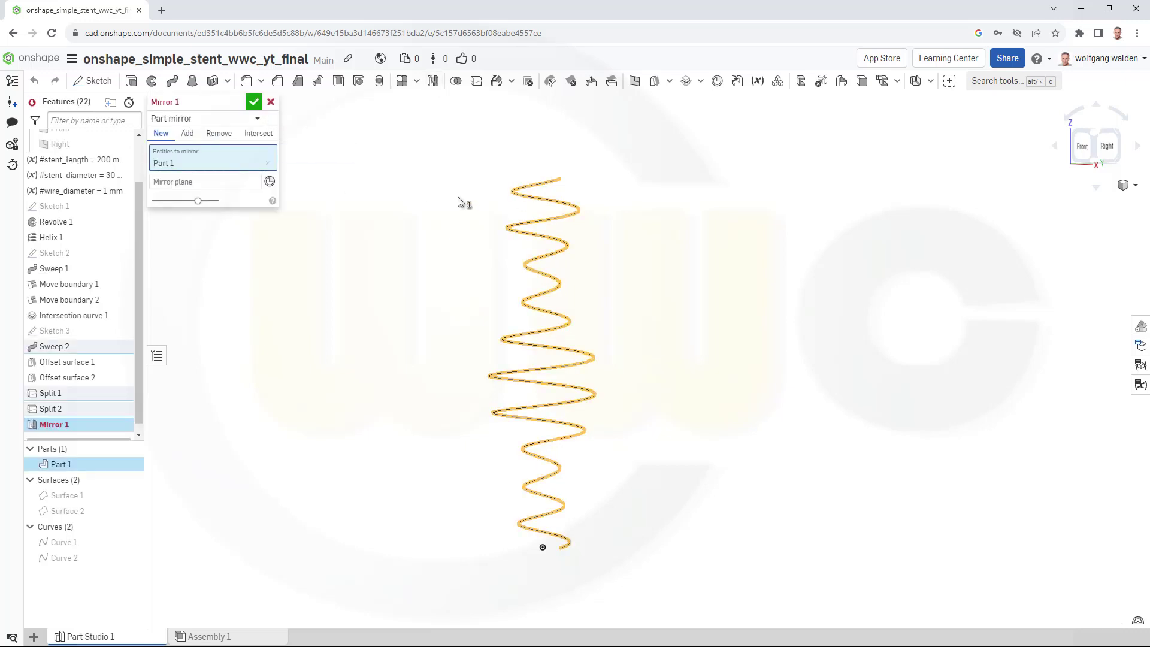
left_click(226, 183)
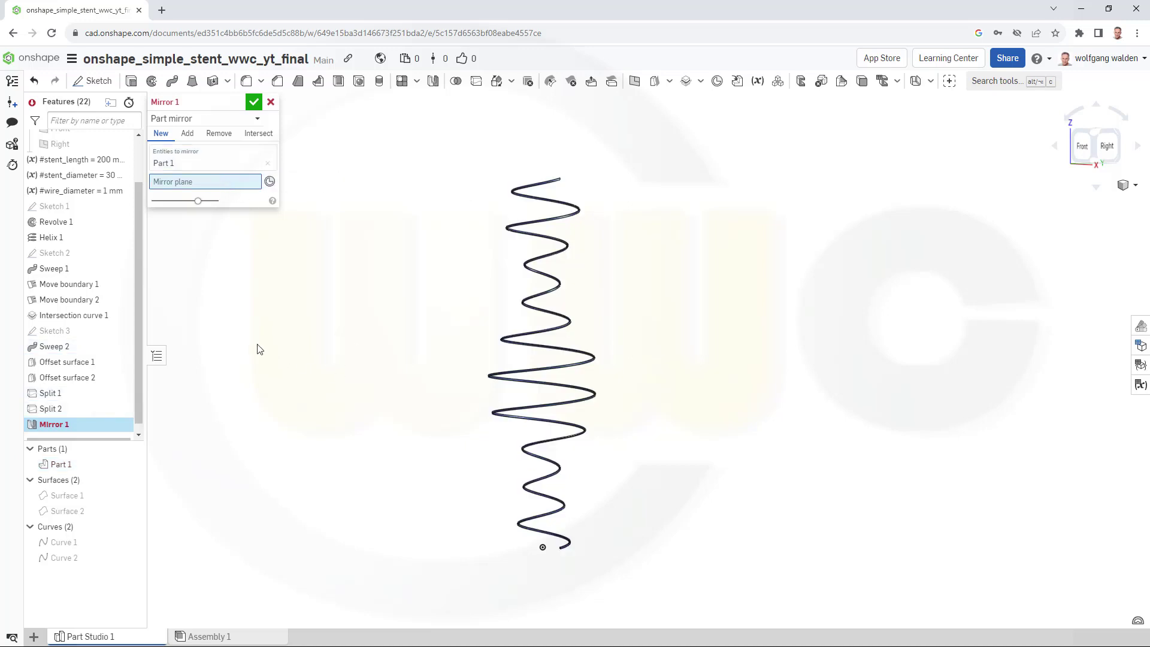
scroll(109, 233, "up", 2)
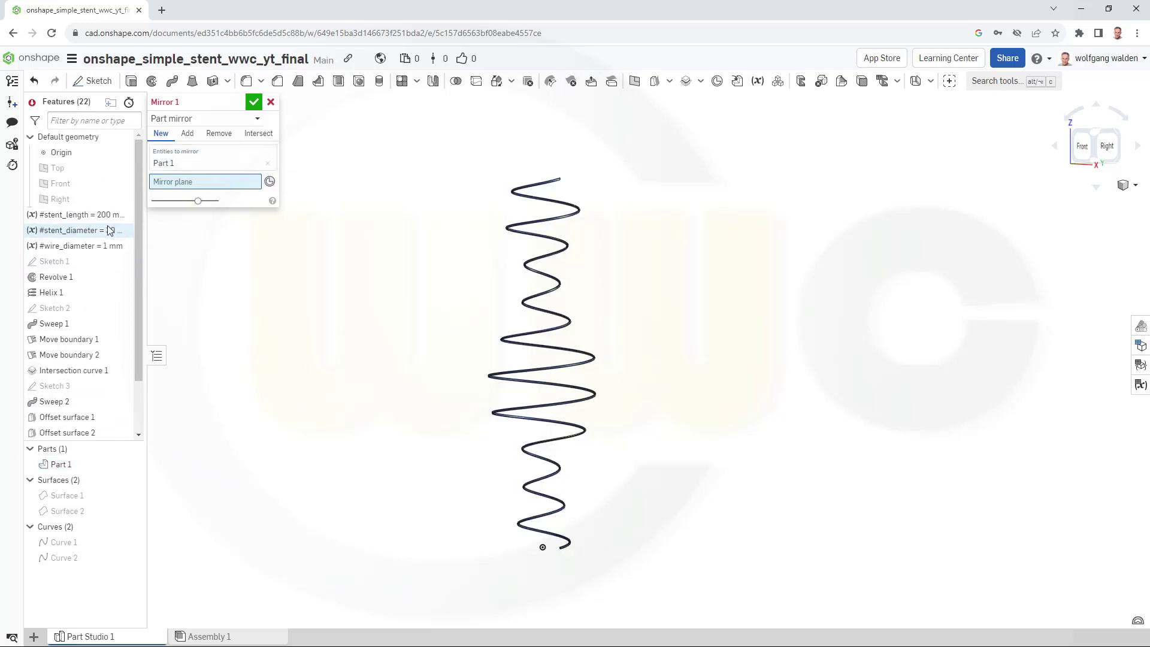
left_click(70, 189)
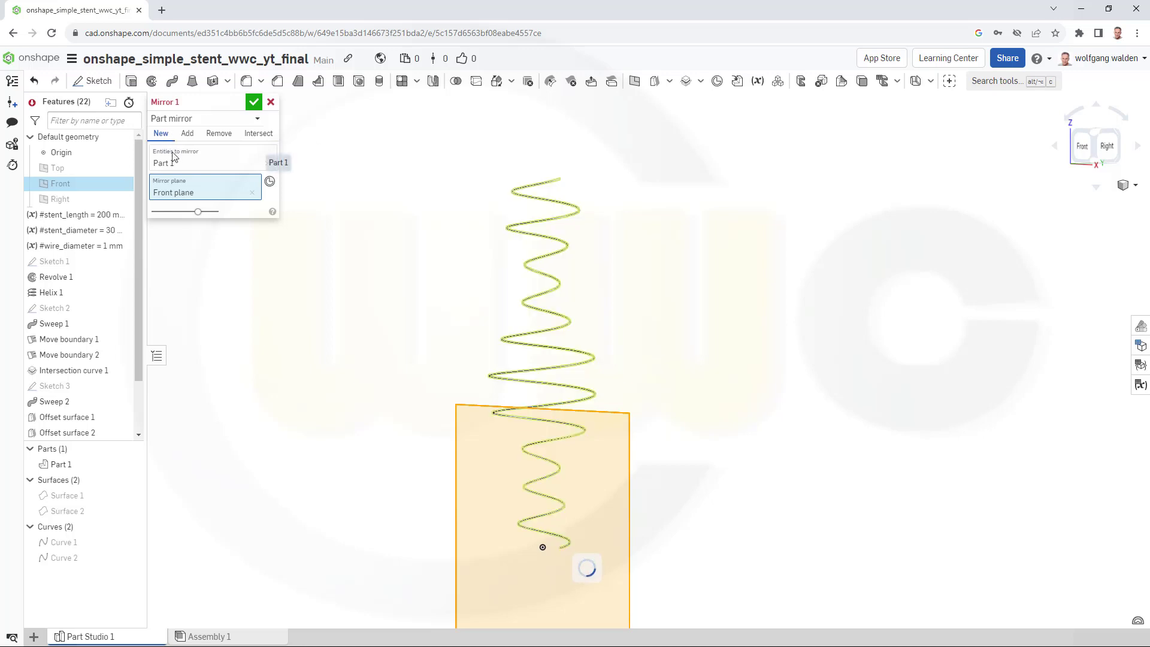
left_click(254, 101)
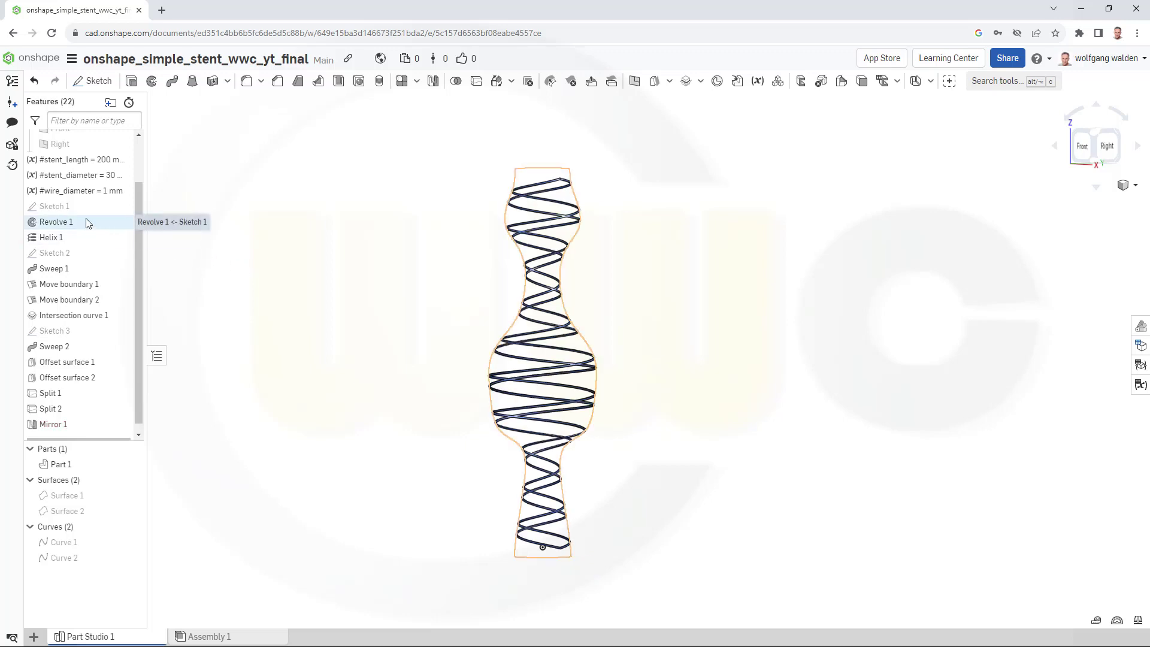
Step: Show Sketch 1's profile and axis, and begin a circular part pattern
left_click(124, 206)
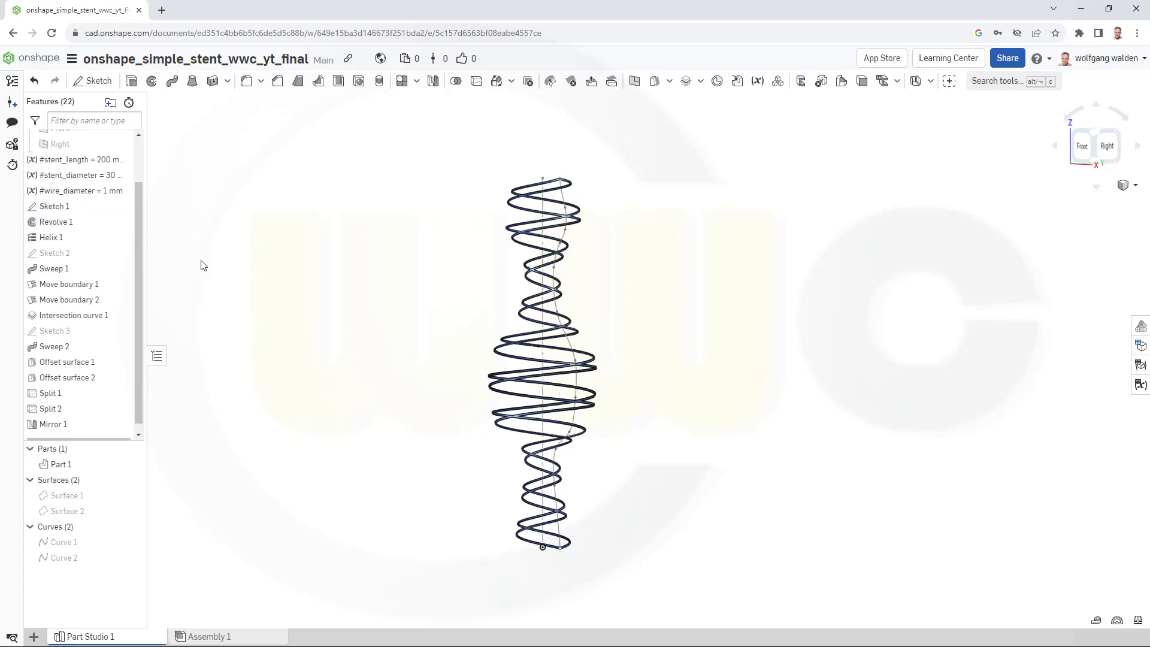
right_click_drag(282, 357, 225, 328)
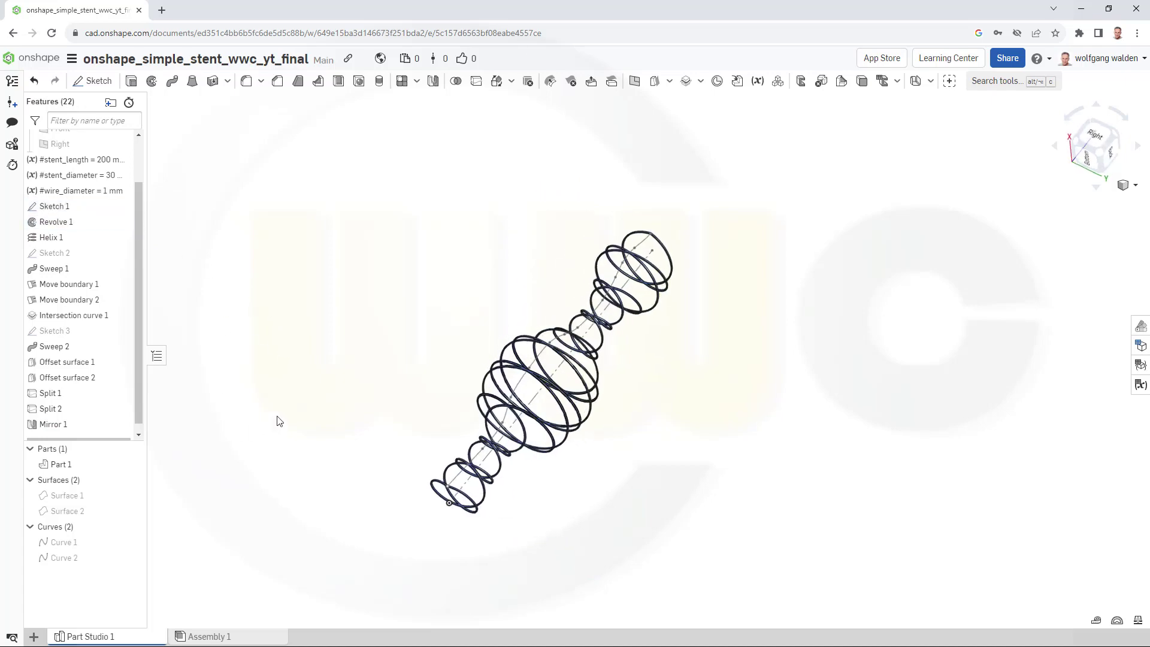
scroll(293, 410, "up", 5)
right_click_drag(372, 357, 360, 348)
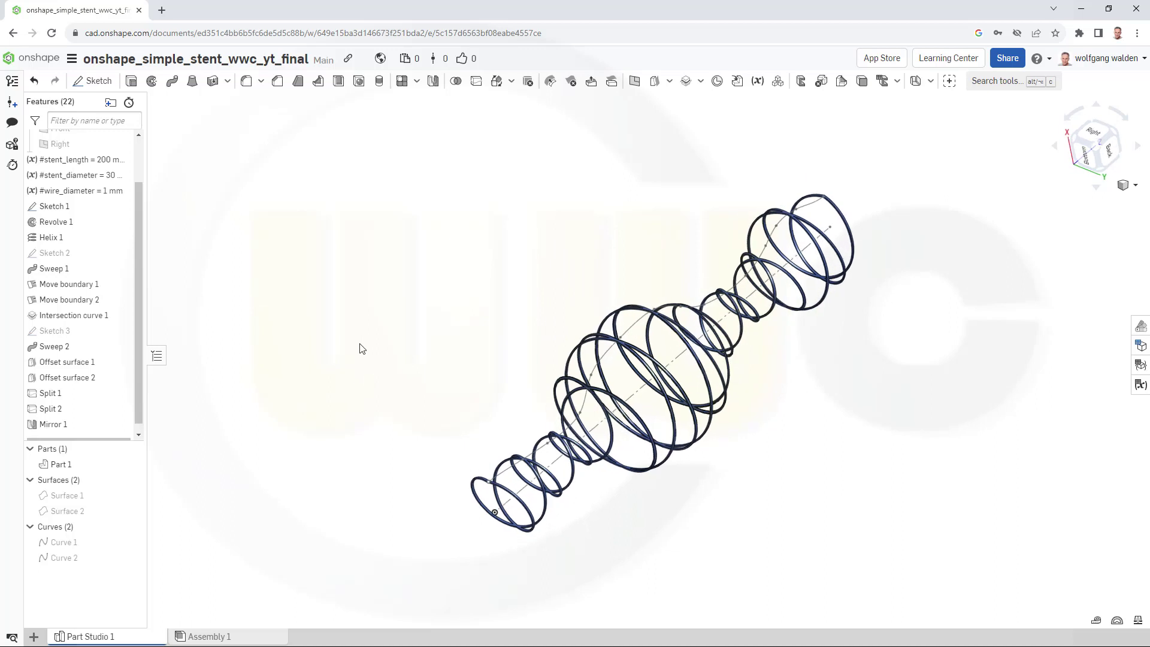
left_click(416, 81)
left_click(414, 121)
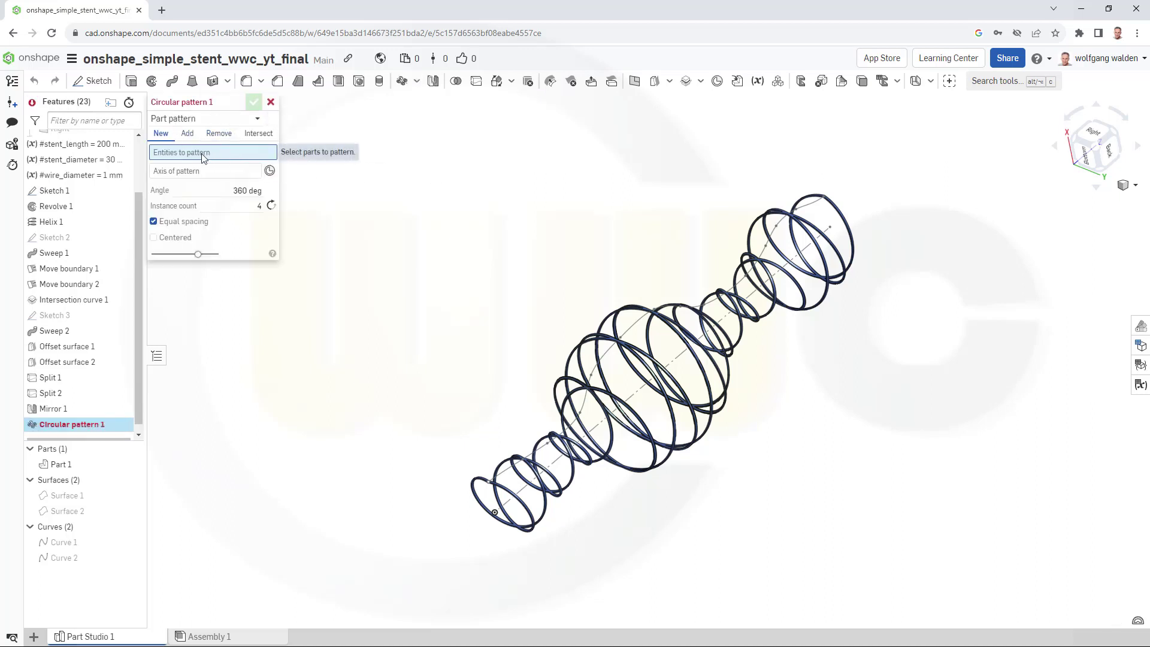
Step: Pattern the wire part 8 times around Sketch 1's centre-line axis
left_click(182, 174)
left_click(231, 152)
left_click(843, 218)
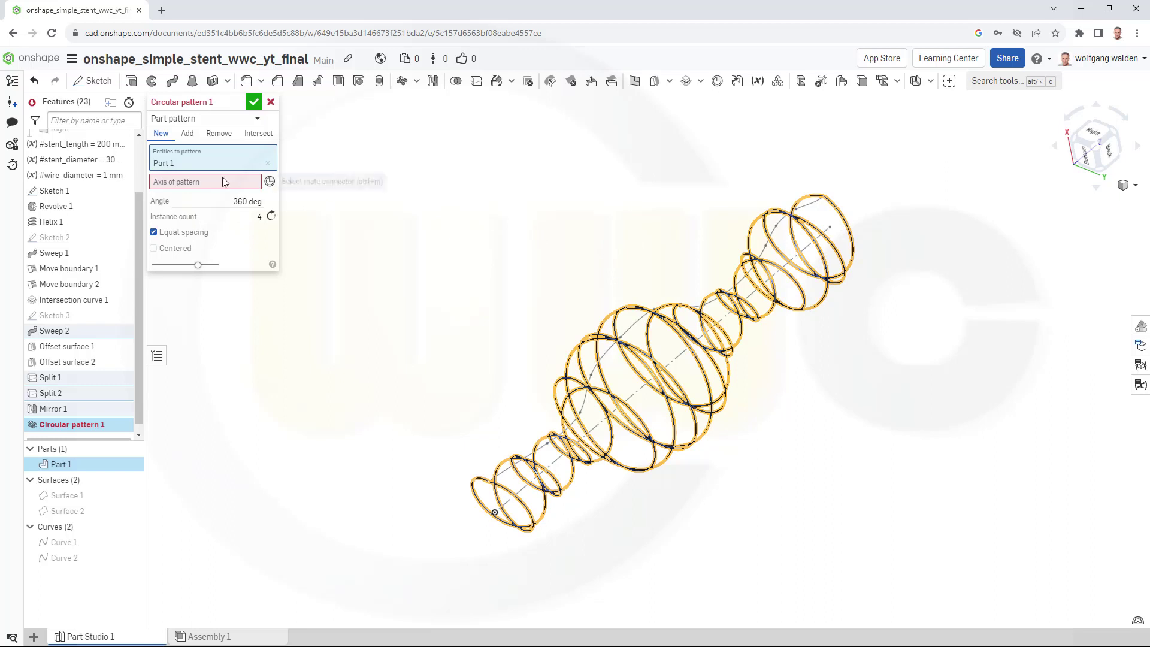
left_click(200, 186)
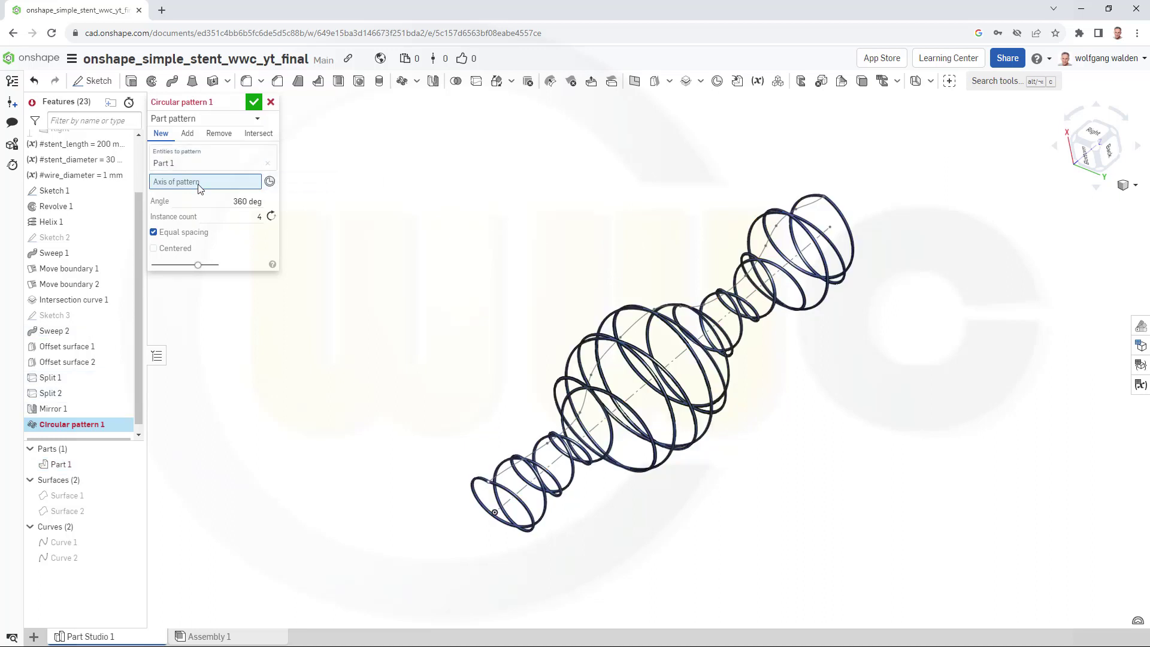
left_click(639, 397)
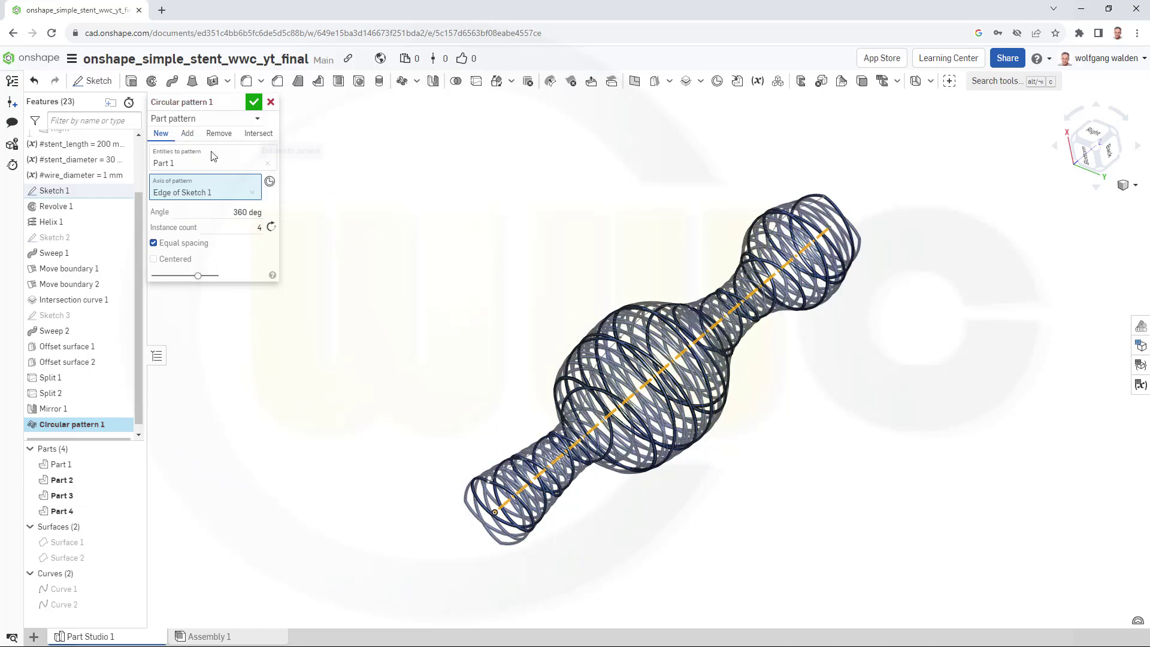
left_click(256, 227)
key("Tab")
left_click(254, 101)
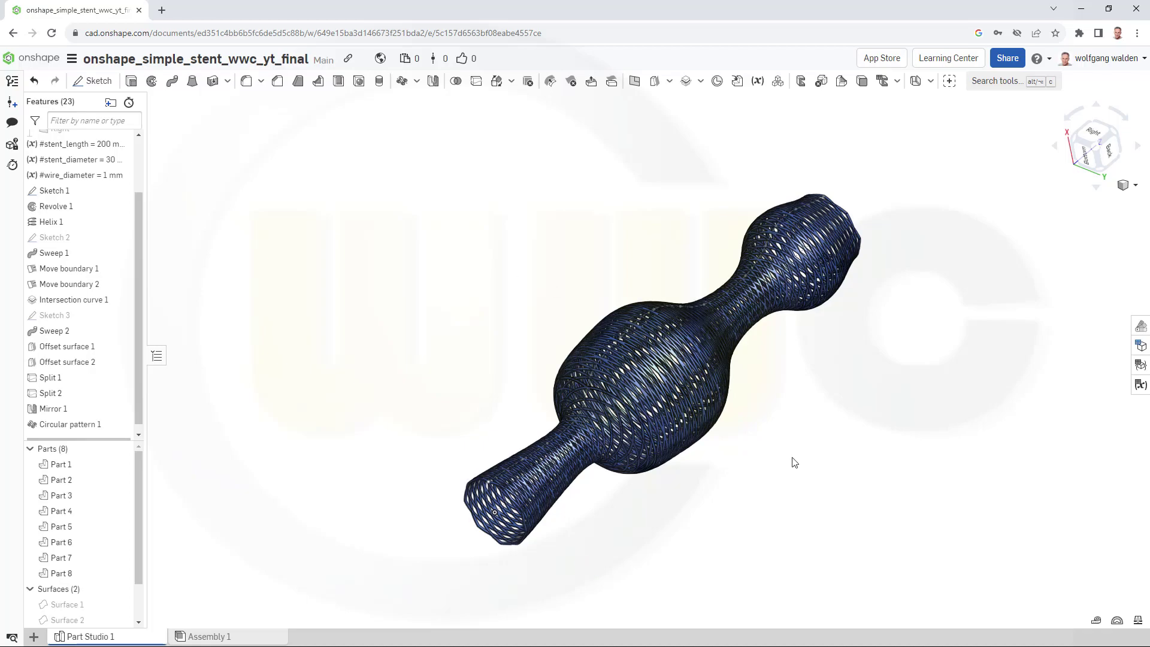
scroll(794, 462, "up", 2)
right_click_drag(703, 466, 664, 406)
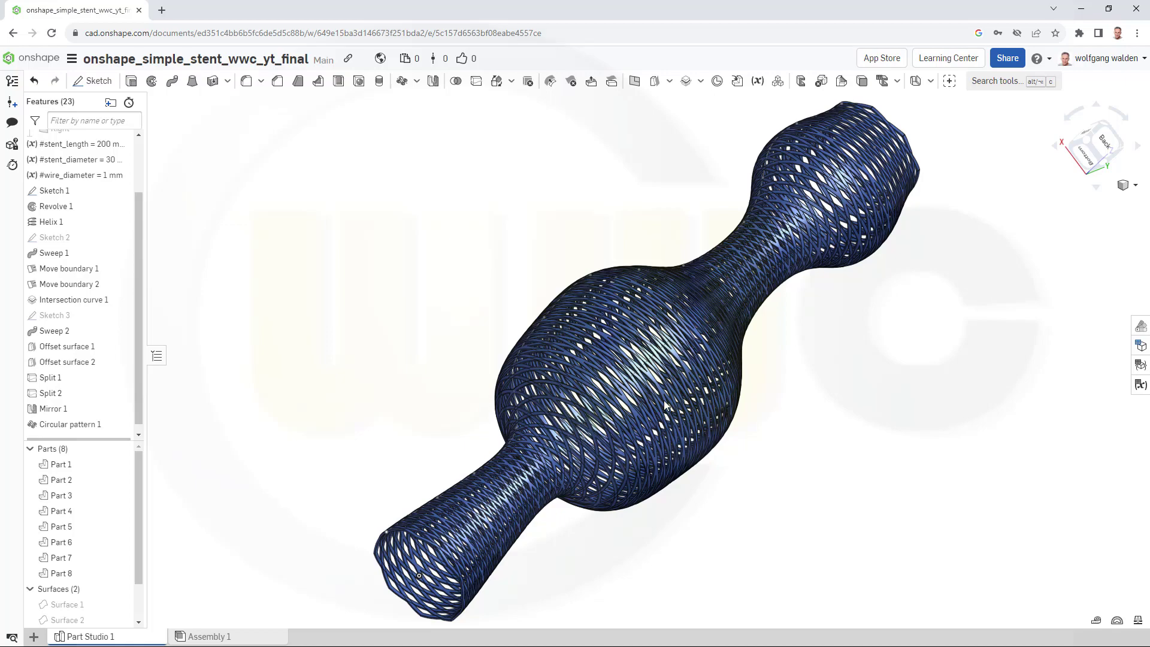
right_click_drag(664, 406, 635, 365)
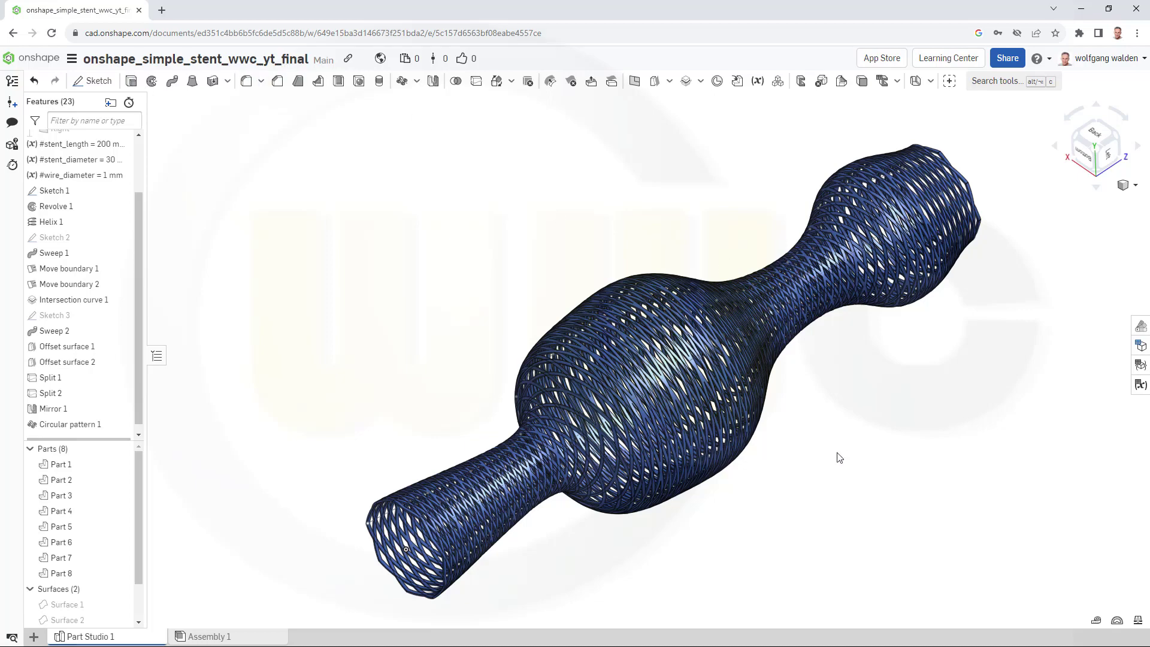
right_click_drag(839, 457, 824, 446)
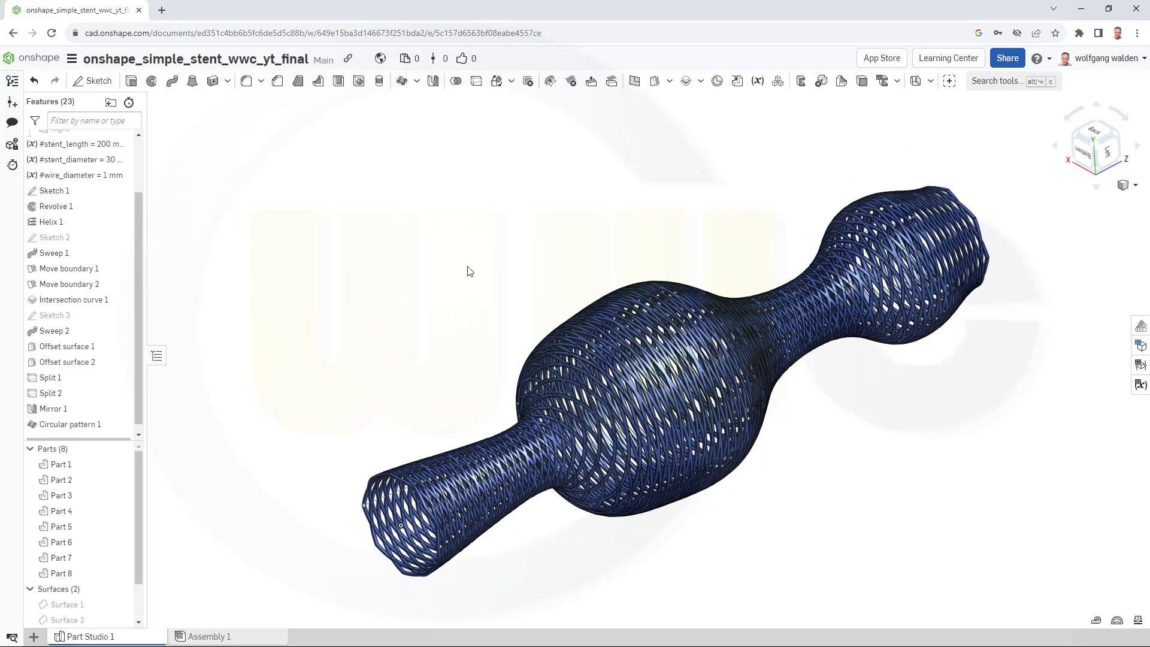